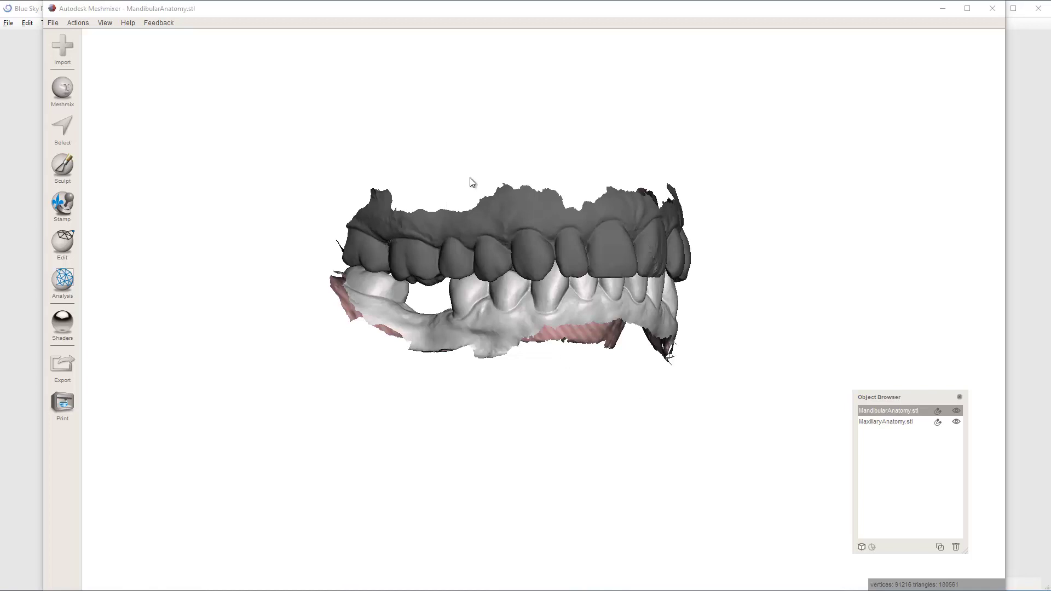
Examine the occluding dental scans from several sides, hiding MaxillaryAnatomy.stl to inspect the missing-tooth gap in the lower arch.
{"action": "right_click_drag", "start_coordinate": [503, 215], "coordinate": [564, 294]}
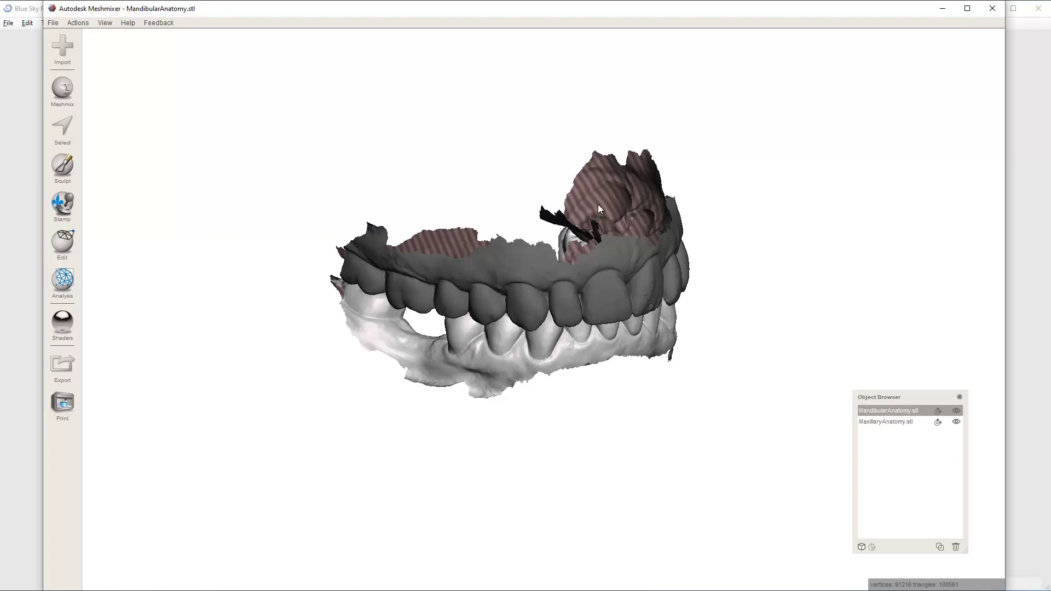
{"action": "right_click_drag", "start_coordinate": [598, 205], "coordinate": [632, 117]}
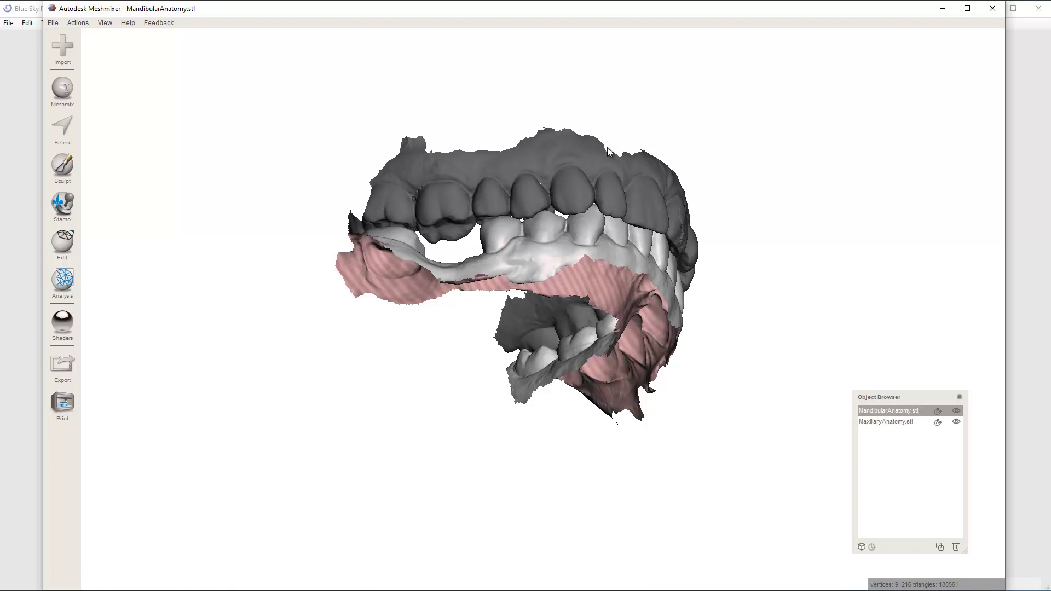
{"action": "right_click_drag", "start_coordinate": [606, 147], "coordinate": [489, 335]}
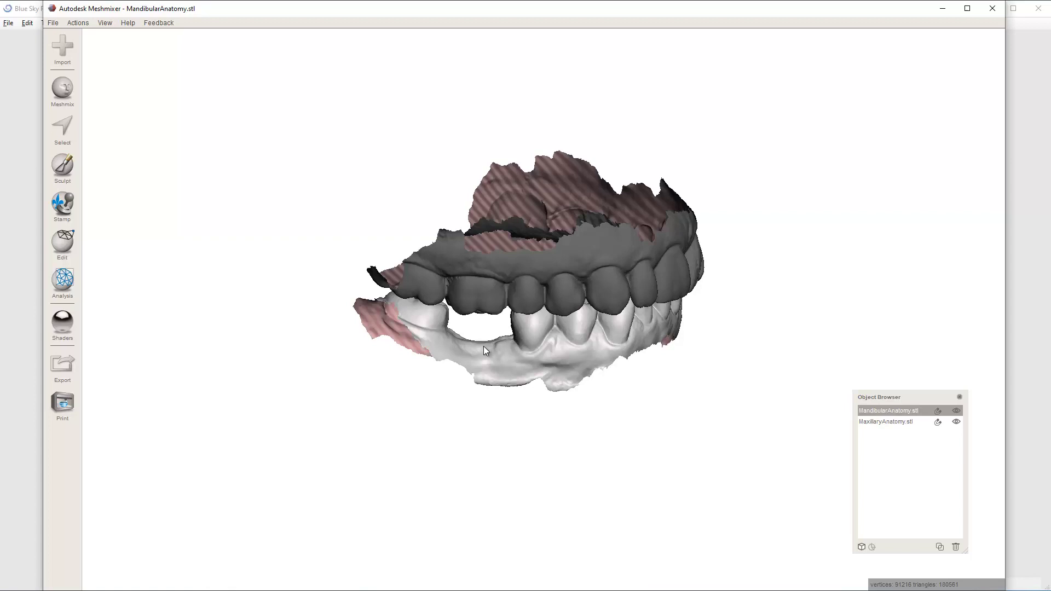
{"action": "right_click_drag", "start_coordinate": [570, 369], "coordinate": [517, 345]}
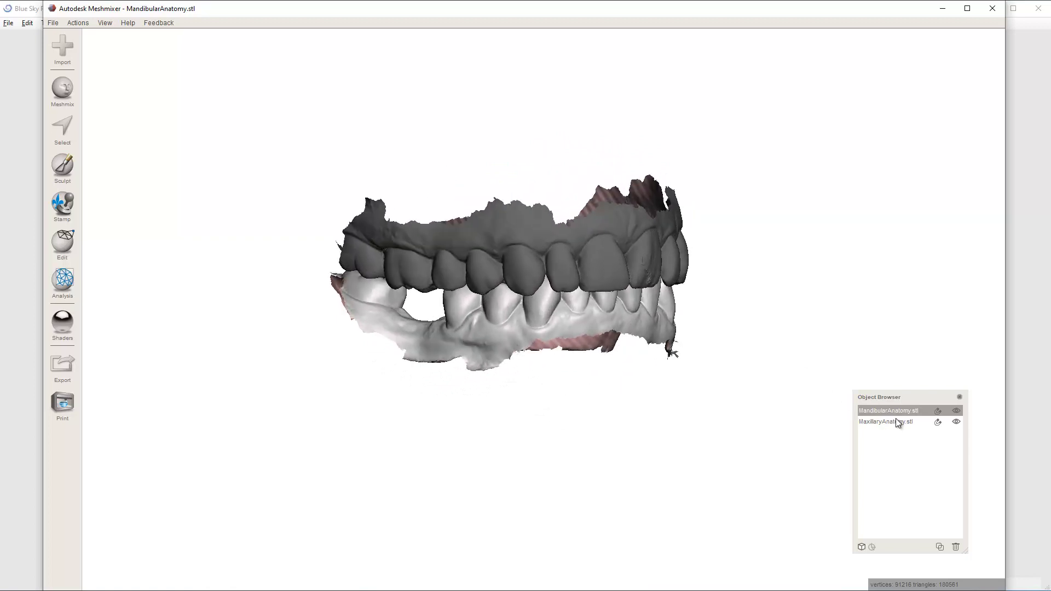
{"action": "left_click", "coordinate": [955, 421]}
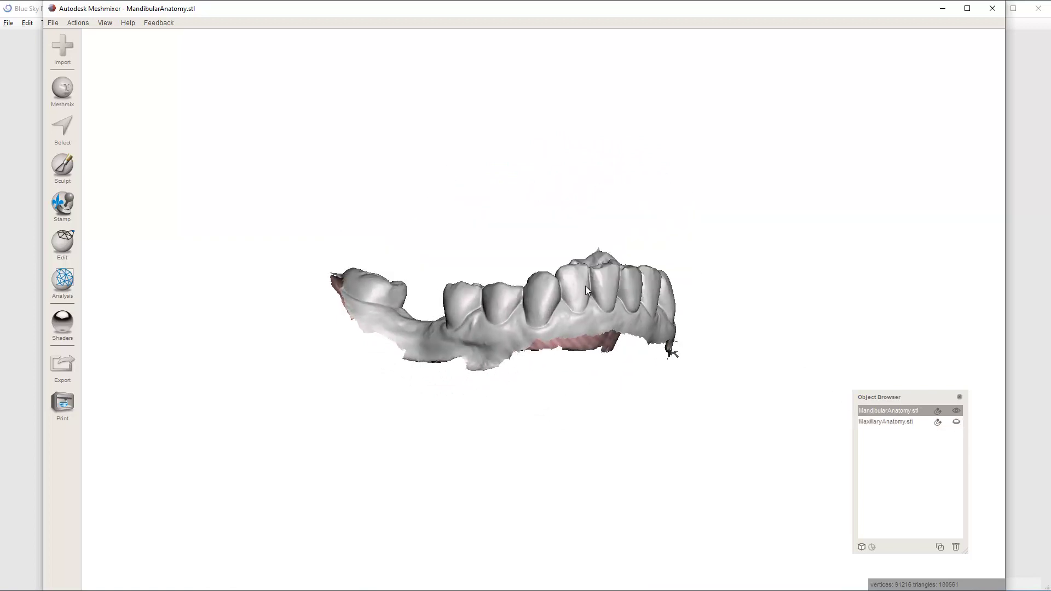
{"action": "right_click_drag", "start_coordinate": [586, 288], "coordinate": [414, 289]}
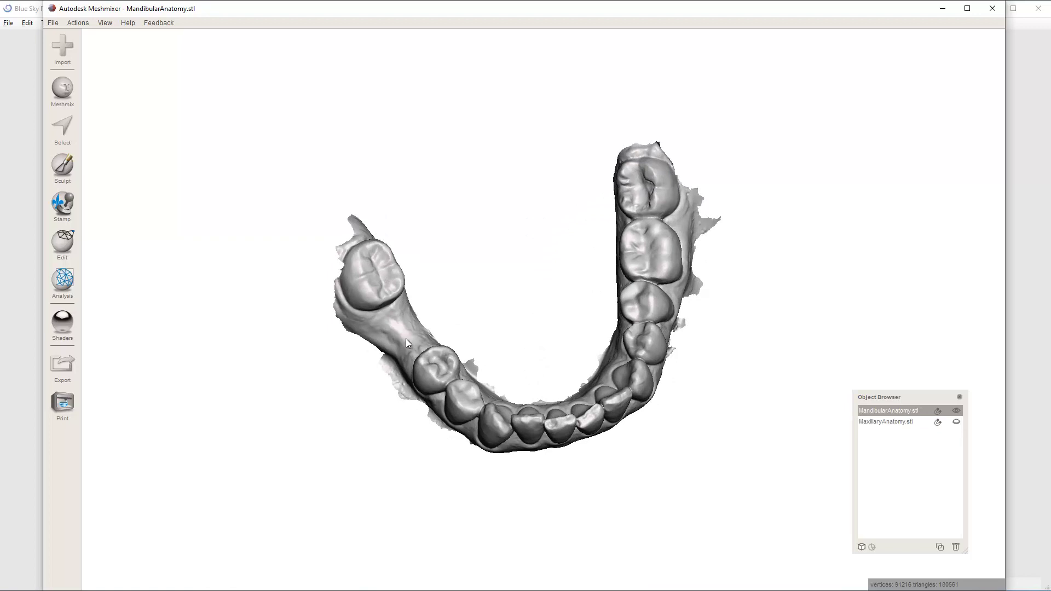
{"action": "right_click_drag", "start_coordinate": [406, 338], "coordinate": [406, 348]}
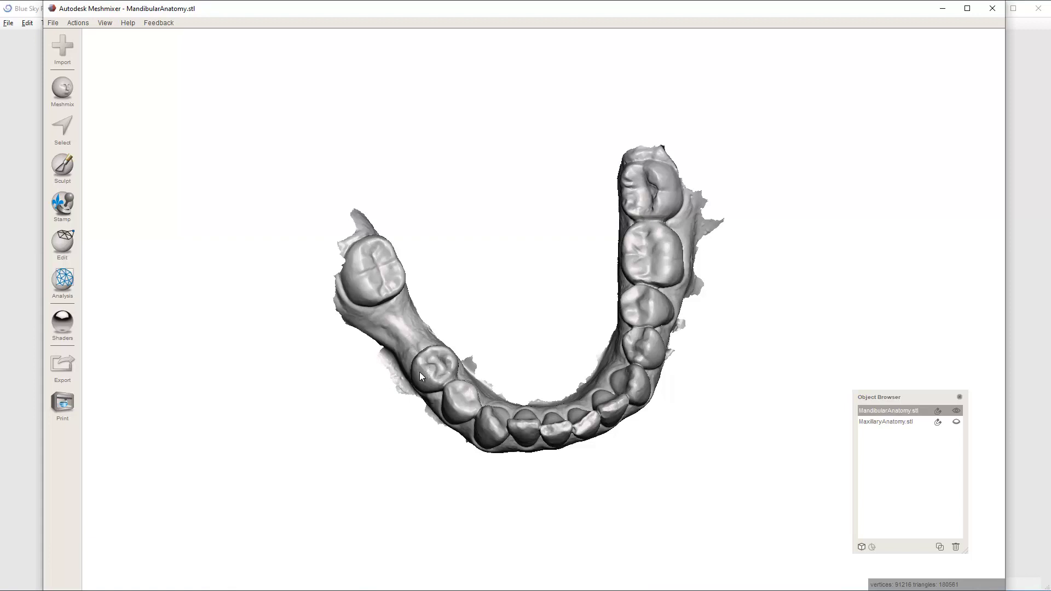
{"action": "right_click_drag", "start_coordinate": [425, 372], "coordinate": [374, 355]}
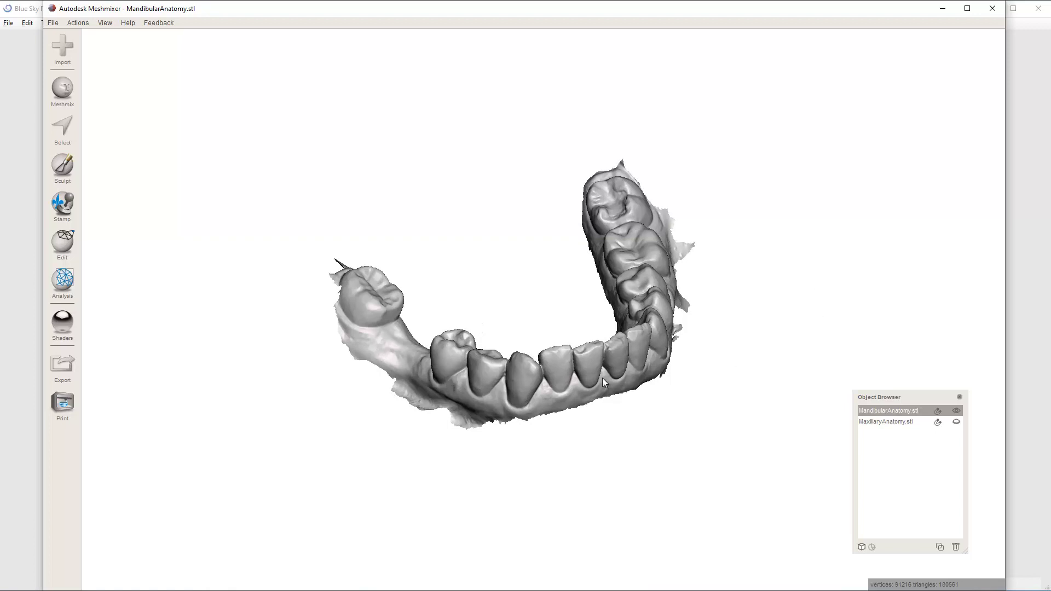
Switch to Blue Sky Plan and load MandibularAnatomy.stl and MaxillaryAnatomy.stl from the Test folder into a Model Editing project.
{"action": "left_click", "coordinate": [27, 458]}
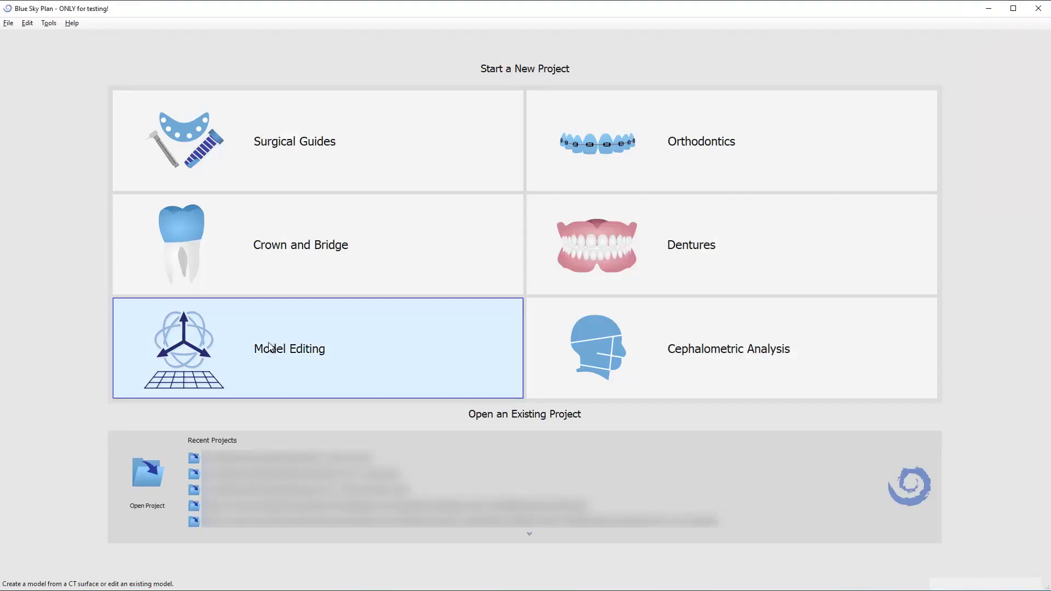
{"action": "key", "text": "alt+Tab"}
{"action": "key", "text": "alt+Tab"}
{"action": "key", "text": "alt+Tab"}
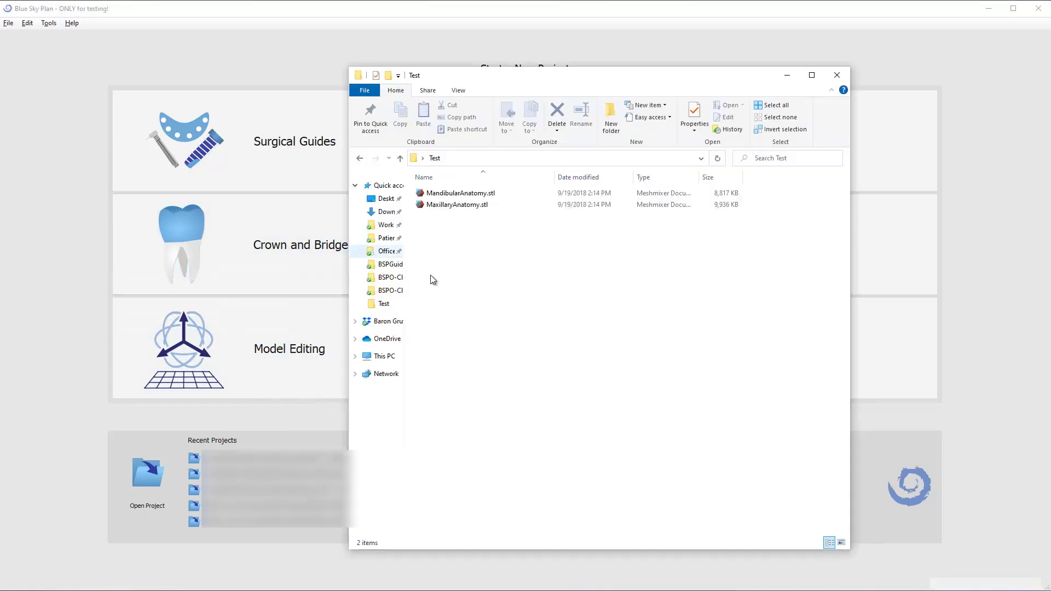
{"action": "left_click_drag", "start_coordinate": [549, 80], "coordinate": [694, 80]}
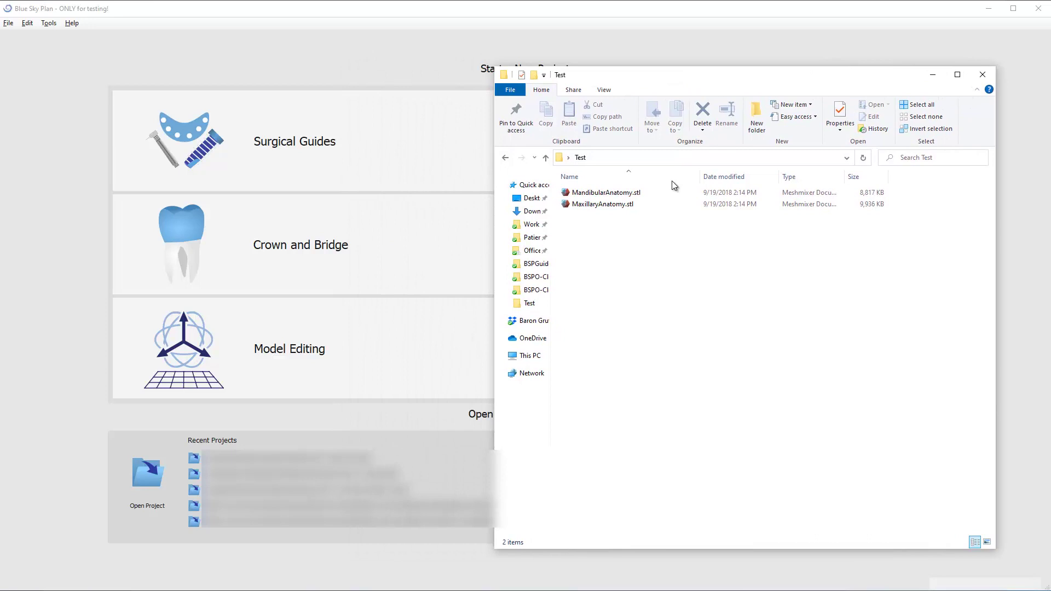
{"action": "left_click", "coordinate": [601, 206]}
{"action": "key", "text": "ctrl+a"}
{"action": "left_click_drag", "start_coordinate": [599, 205], "coordinate": [363, 359]}
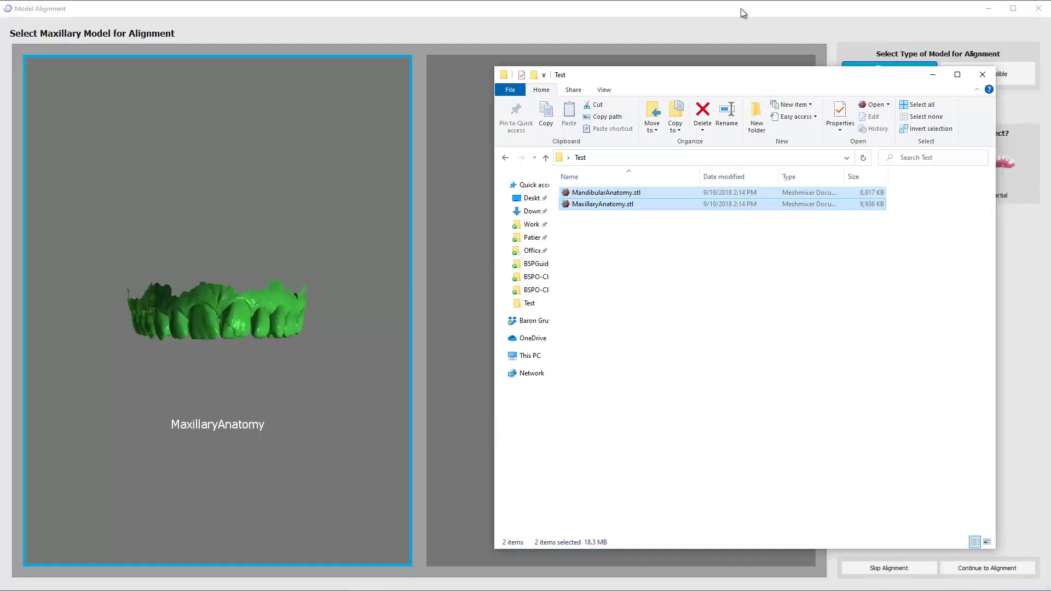
{"action": "left_click", "coordinate": [741, 9]}
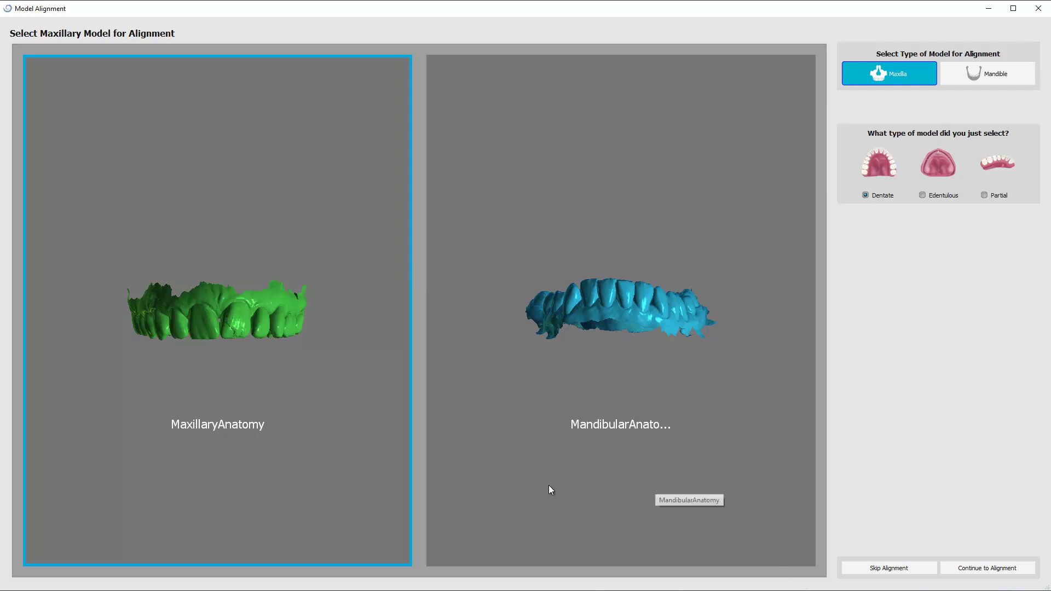
Align the dentate maxillary model with three occlusal points: the buccal cusp of the rearmost large molar on each side and the midline incisal edge.
{"action": "left_click", "coordinate": [958, 571]}
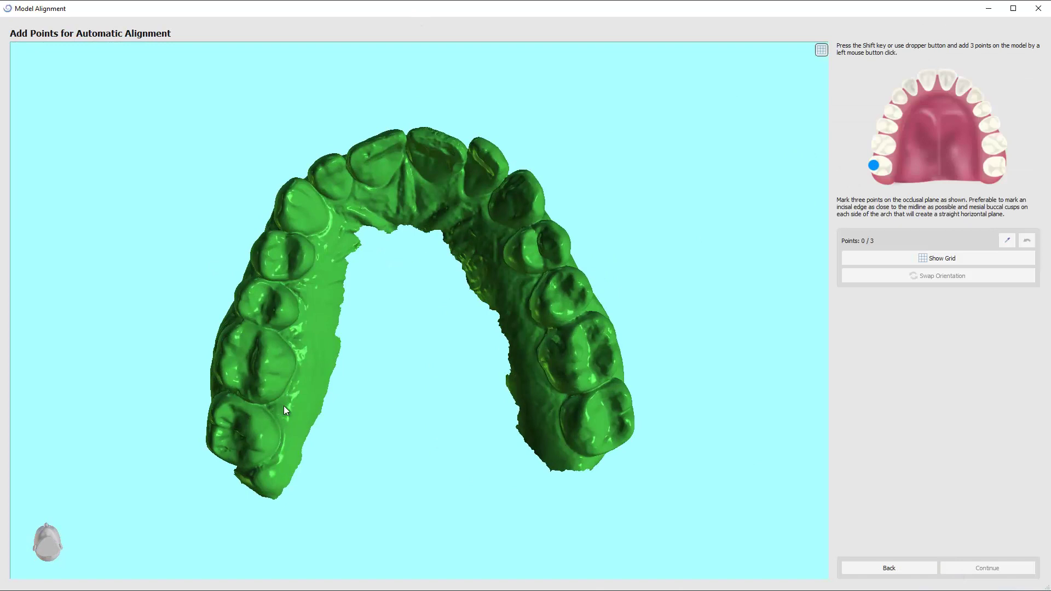
{"action": "key", "text": "shift"}
{"action": "left_click", "coordinate": [215, 429]}
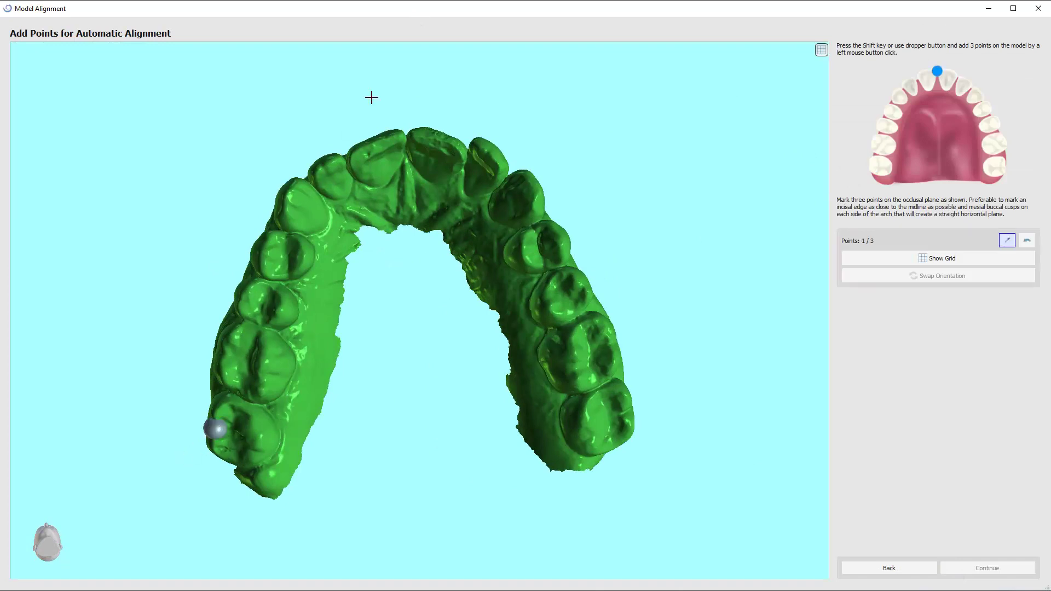
{"action": "left_click", "coordinate": [404, 137]}
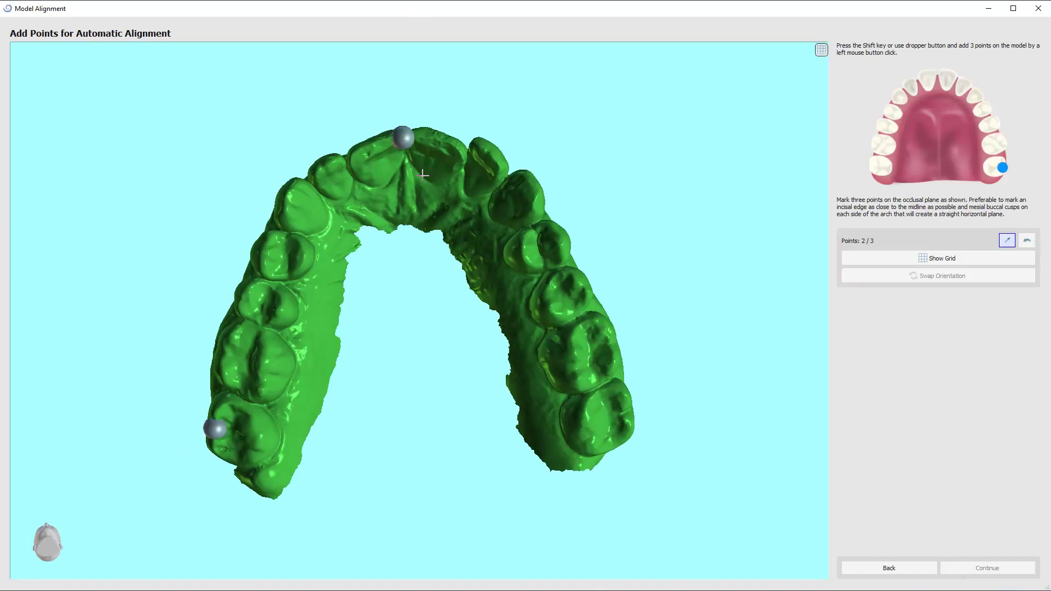
{"action": "left_click", "coordinate": [620, 420]}
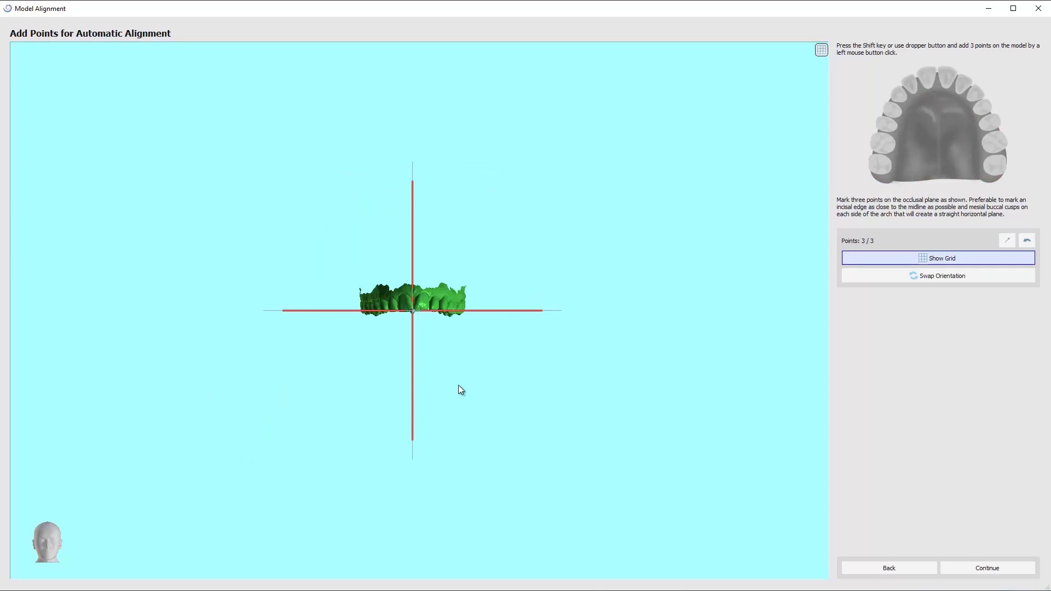
{"action": "left_click", "coordinate": [989, 569]}
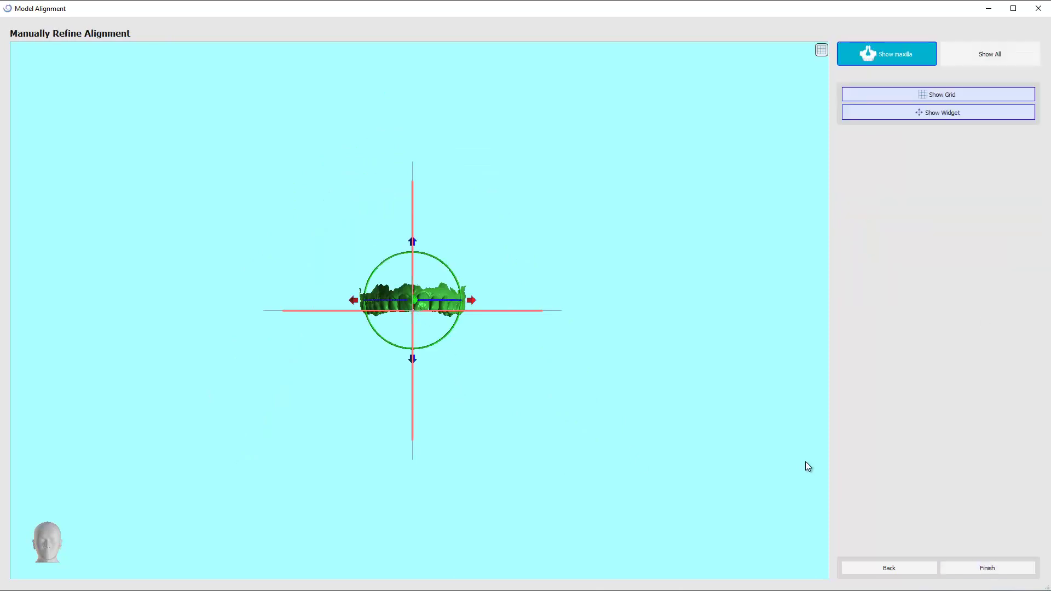
Refine the maxillary alignment by tilting the model slightly against the occlusal grid in side view, and finish the alignment.
{"action": "left_click_drag", "start_coordinate": [504, 320], "coordinate": [270, 307]}
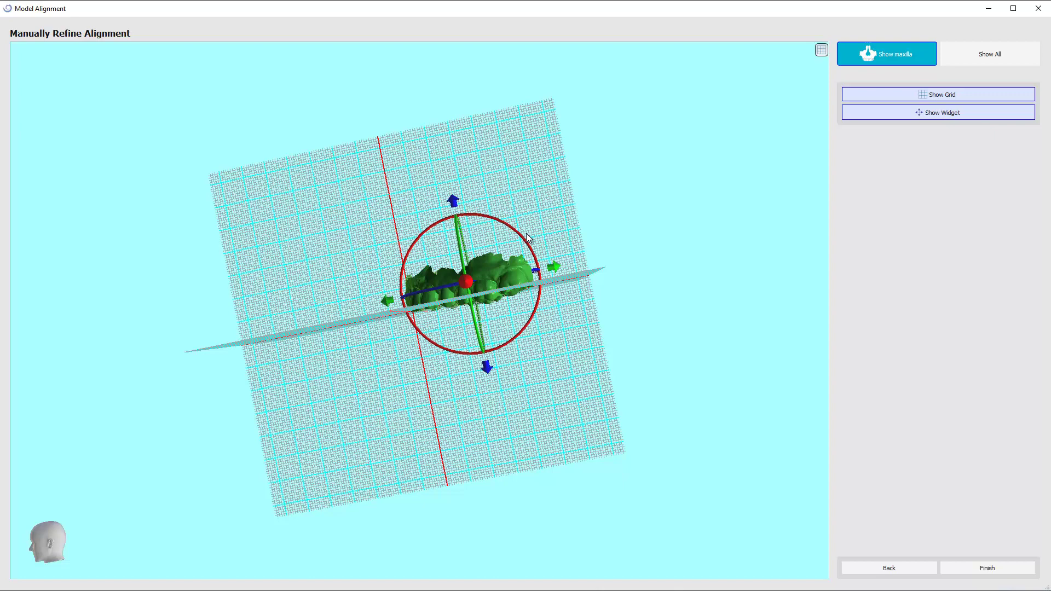
{"action": "left_click_drag", "start_coordinate": [528, 243], "coordinate": [523, 244]}
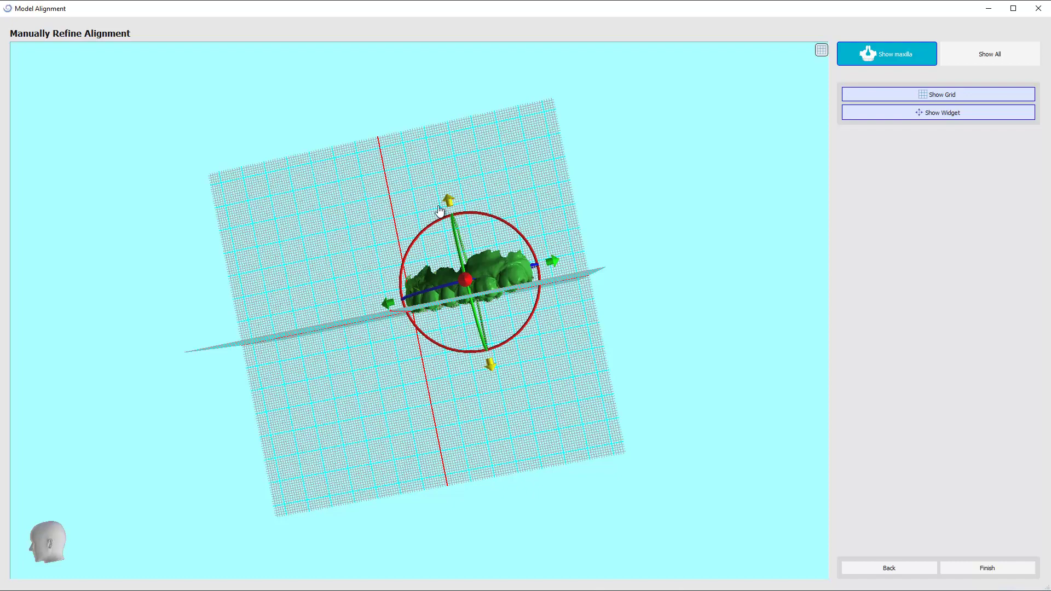
{"action": "left_click_drag", "start_coordinate": [331, 298], "coordinate": [736, 263]}
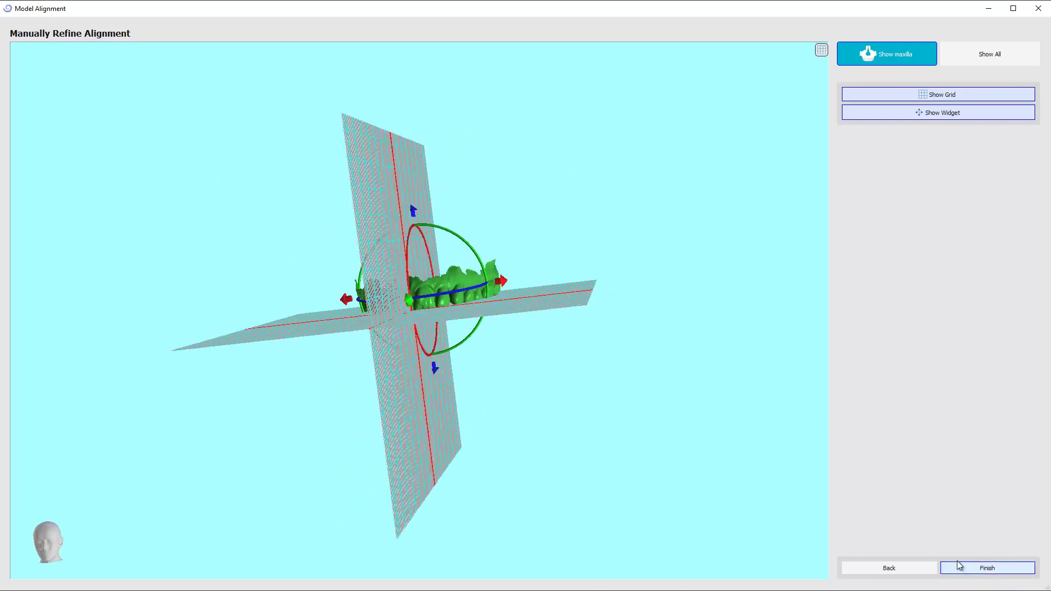
{"action": "left_click", "coordinate": [994, 570]}
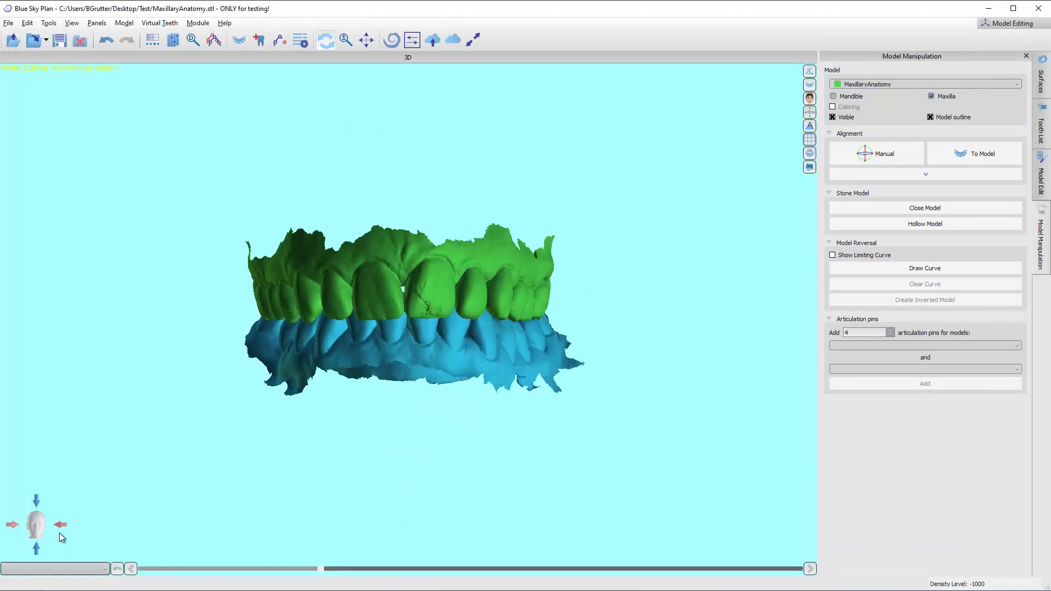
Examine the aligned upper and lower models in the 3D view from the front, sides and occlusal direction.
{"action": "left_click", "coordinate": [61, 526]}
{"action": "left_click", "coordinate": [12, 526]}
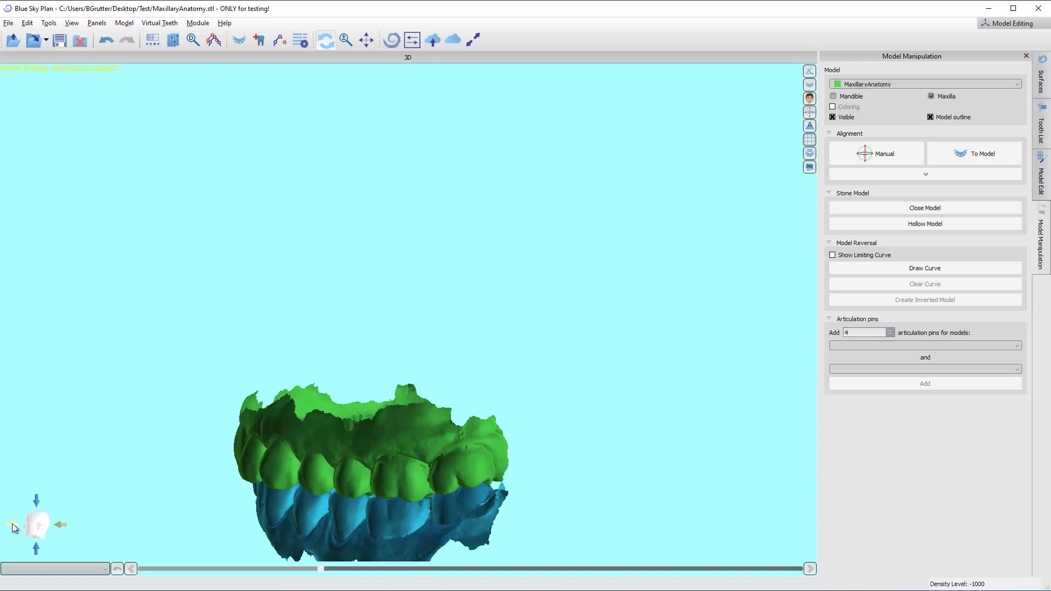
{"action": "left_click", "coordinate": [12, 525]}
{"action": "middle_click_drag", "start_coordinate": [185, 480], "coordinate": [288, 409]}
{"action": "left_click_drag", "start_coordinate": [289, 413], "coordinate": [360, 374]}
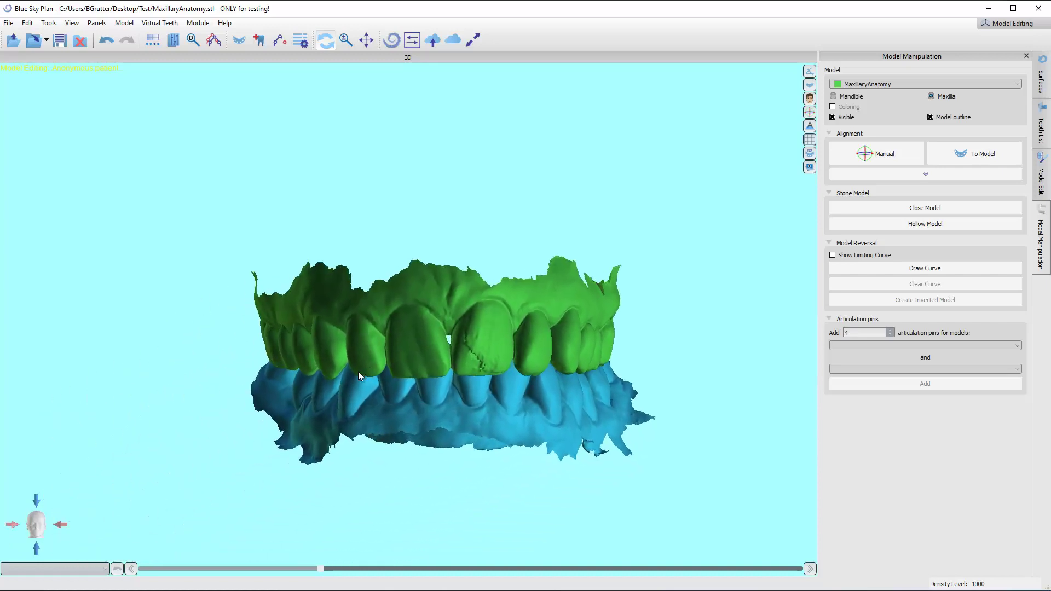
{"action": "left_click_drag", "start_coordinate": [139, 478], "coordinate": [607, 350]}
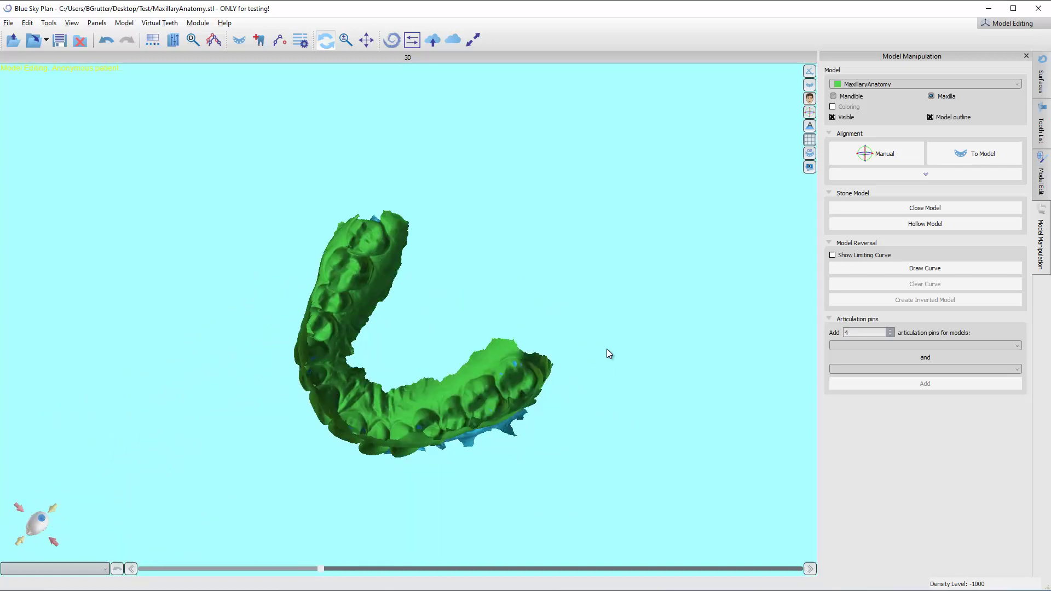
{"action": "left_click_drag", "start_coordinate": [553, 408], "coordinate": [448, 363]}
{"action": "left_click_drag", "start_coordinate": [605, 355], "coordinate": [598, 275]}
{"action": "left_click_drag", "start_coordinate": [600, 235], "coordinate": [456, 318]}
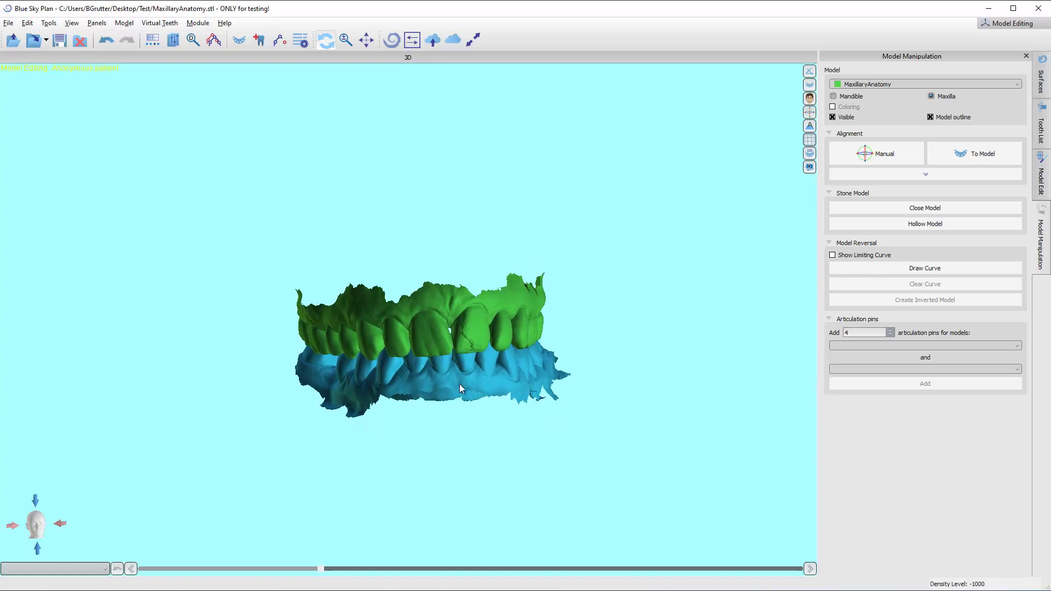
Hide the MaxillaryAnatomy surface so that only the lower arch is shown, and inspect it from the front and above.
{"action": "left_click", "coordinate": [1041, 86]}
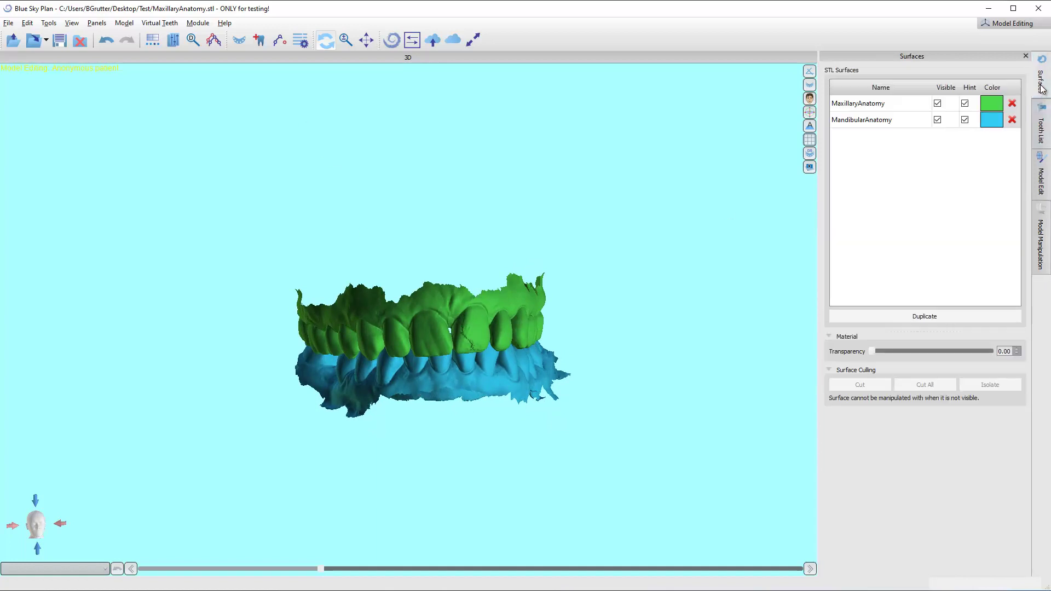
{"action": "left_click", "coordinate": [938, 104]}
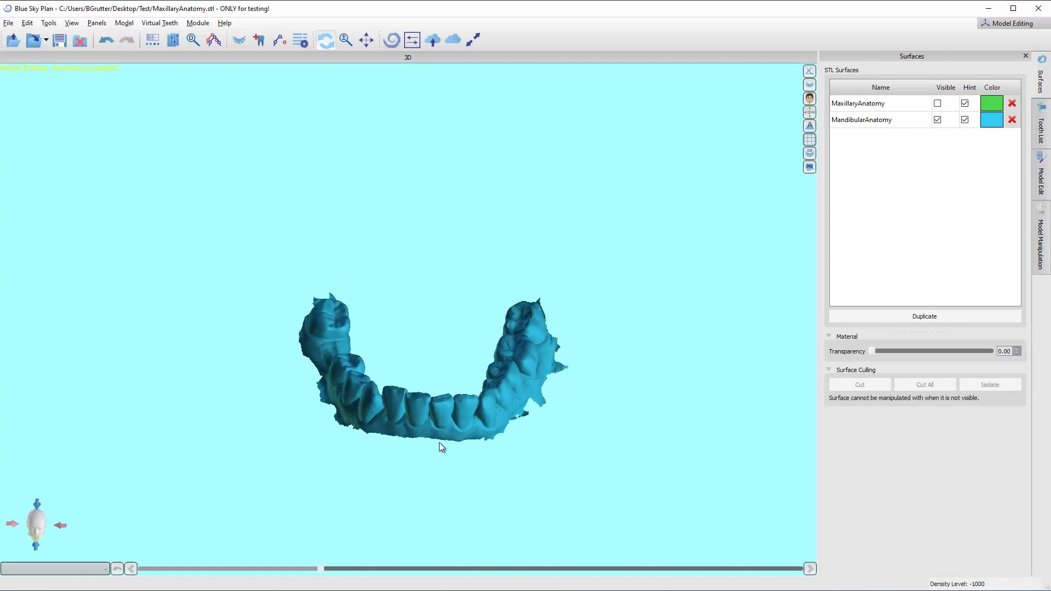
{"action": "left_click_drag", "start_coordinate": [439, 444], "coordinate": [390, 418]}
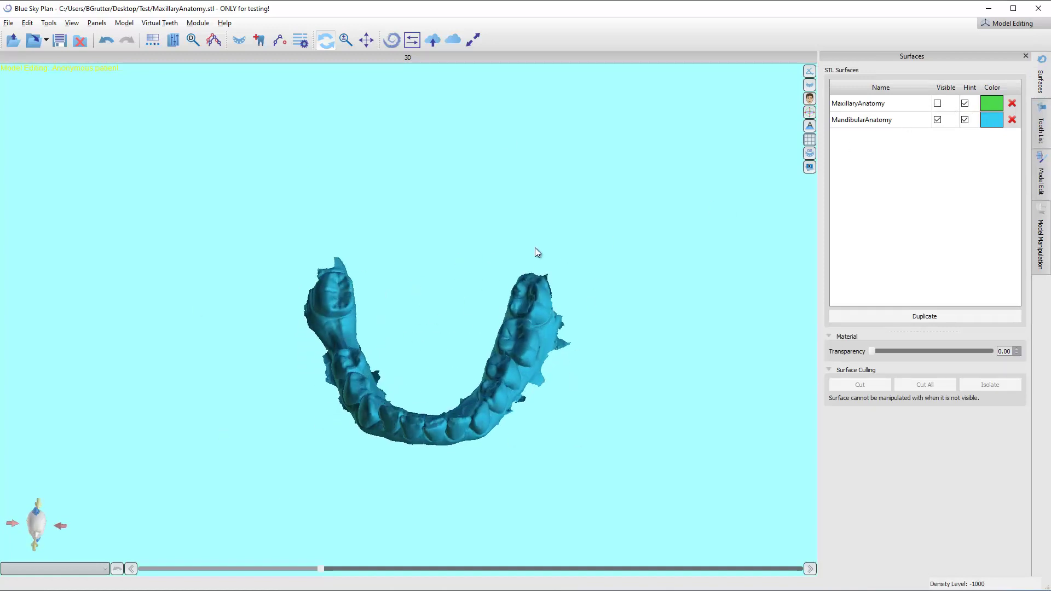
{"action": "left_click_drag", "start_coordinate": [536, 252], "coordinate": [475, 260]}
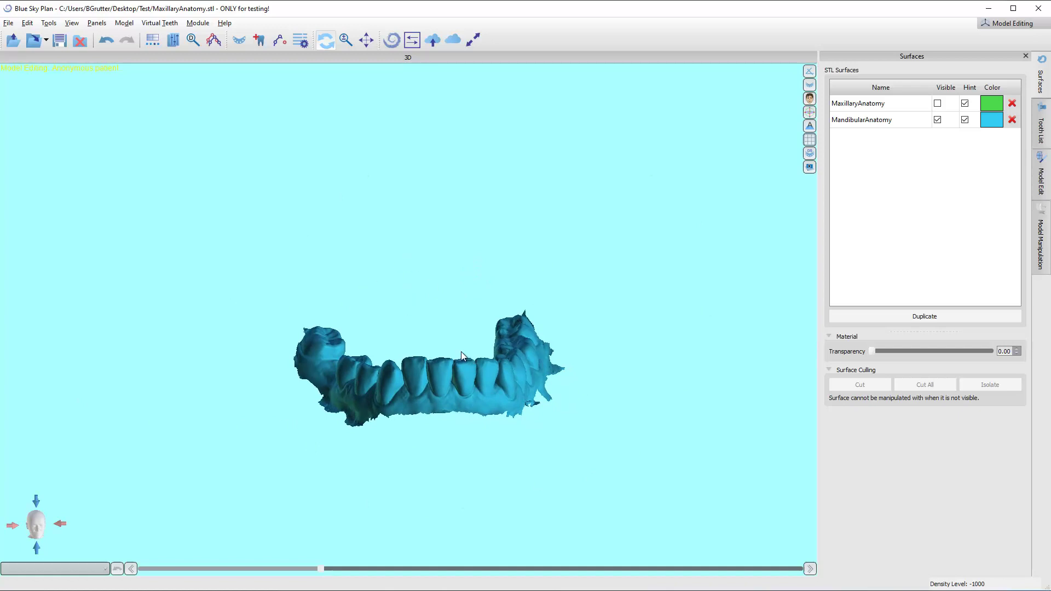
{"action": "left_click_drag", "start_coordinate": [462, 354], "coordinate": [462, 430]}
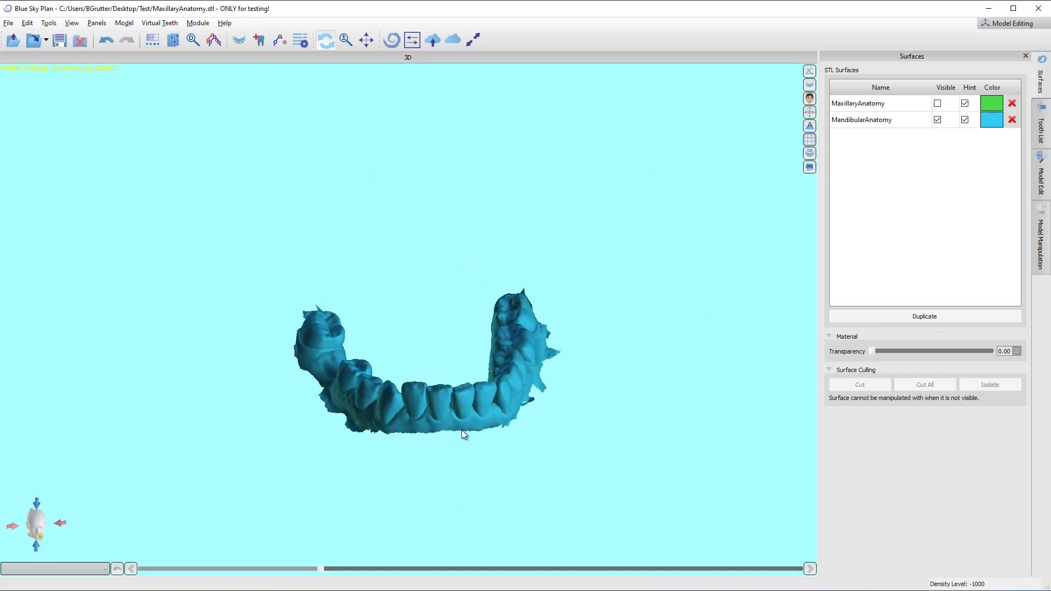
Compare the bite with the MaxillaryAnatomy surface shown and hidden, leaving it hidden to view the gap in the lower arch.
{"action": "left_click", "coordinate": [938, 103]}
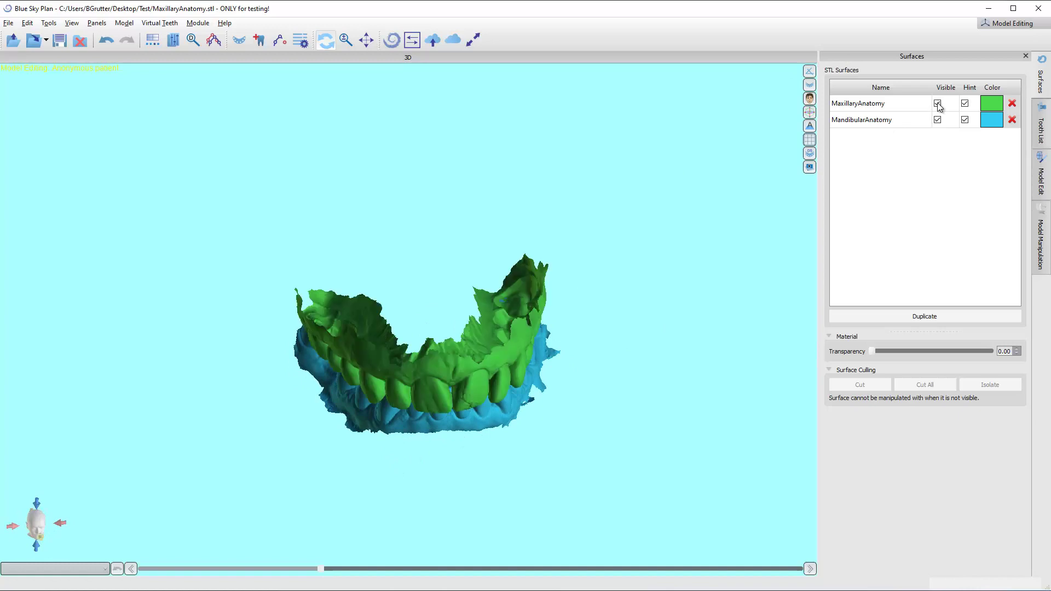
{"action": "left_click", "coordinate": [938, 103]}
{"action": "left_click", "coordinate": [938, 103]}
{"action": "left_click", "coordinate": [937, 103]}
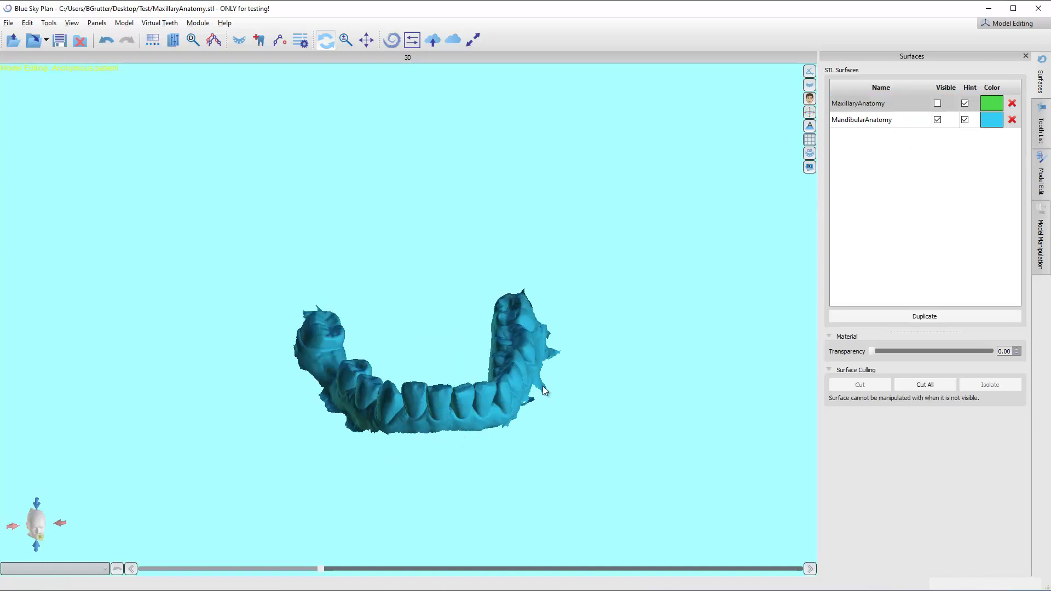
{"action": "left_click_drag", "start_coordinate": [553, 312], "coordinate": [377, 346]}
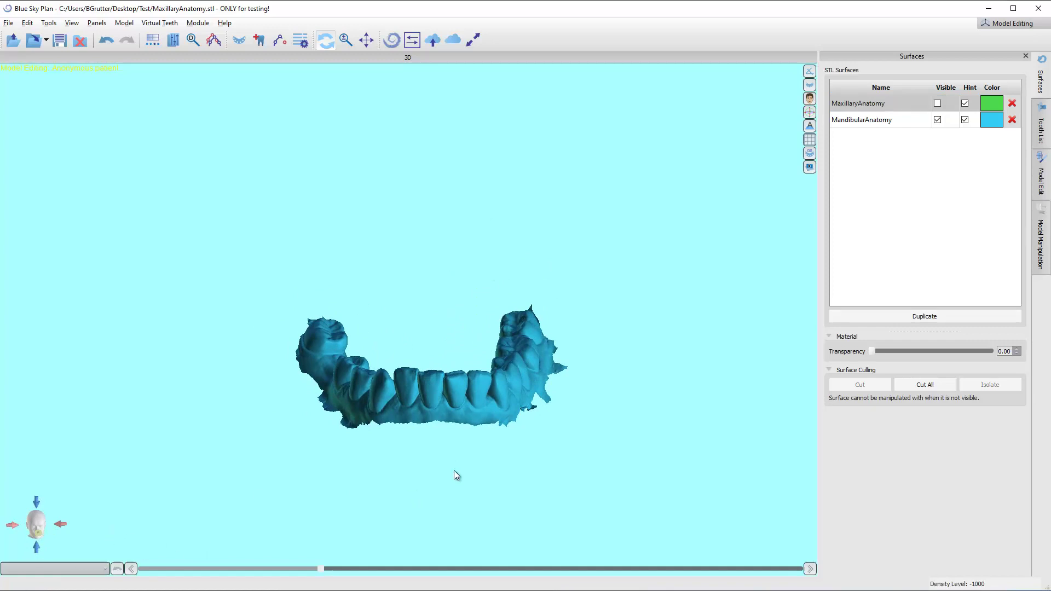
{"action": "left_click_drag", "start_coordinate": [433, 390], "coordinate": [731, 351]}
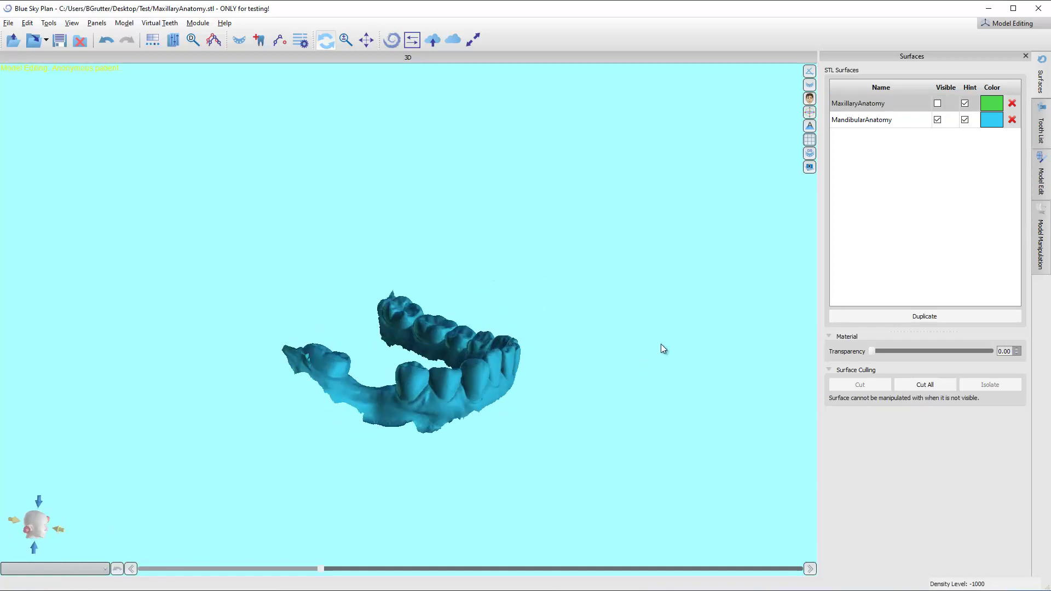
Close the MandibularAnatomy model as a mandible to generate a stone model with a solid base, and inspect the base.
{"action": "left_click_drag", "start_coordinate": [661, 345], "coordinate": [388, 388]}
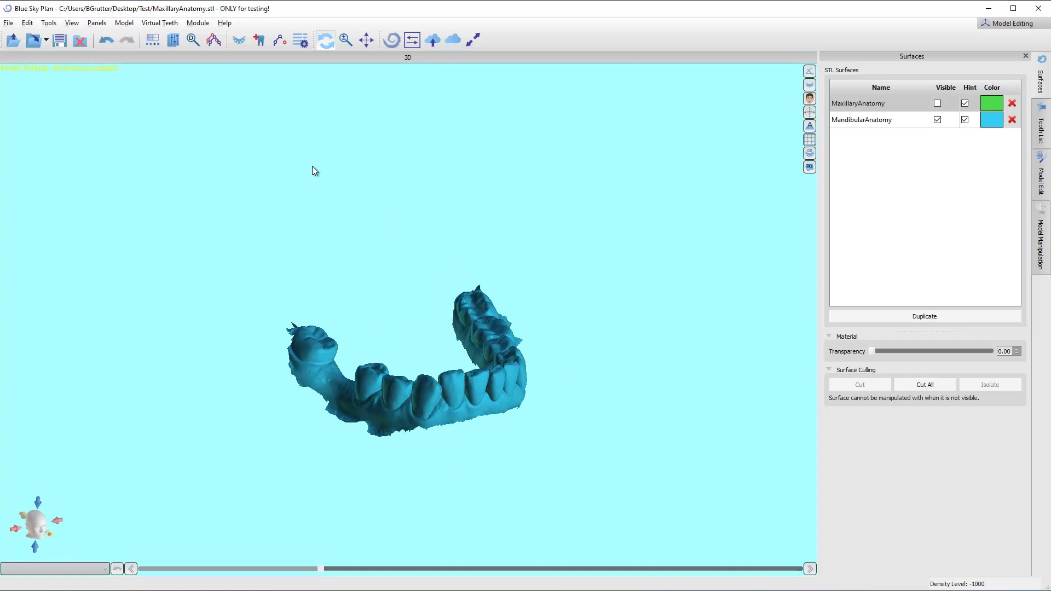
{"action": "left_click_drag", "start_coordinate": [360, 148], "coordinate": [365, 192]}
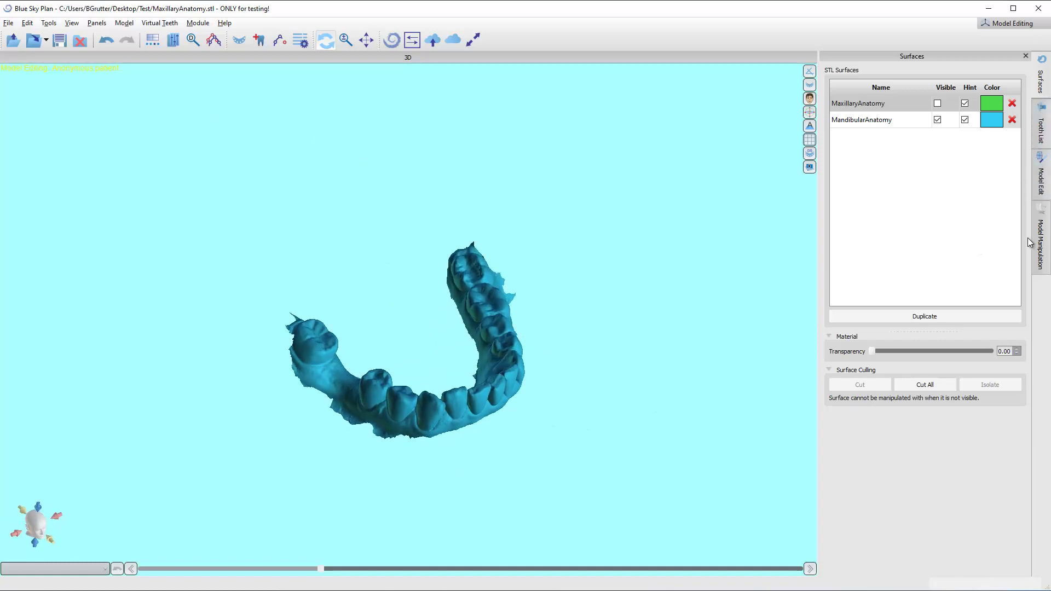
{"action": "left_click", "coordinate": [1040, 249]}
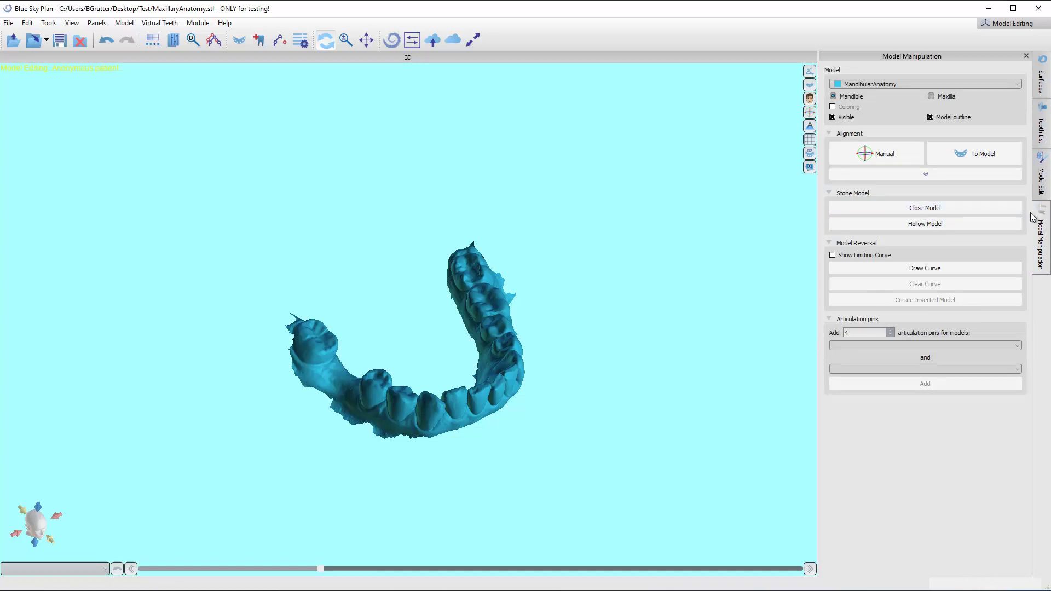
{"action": "left_click", "coordinate": [96, 23]}
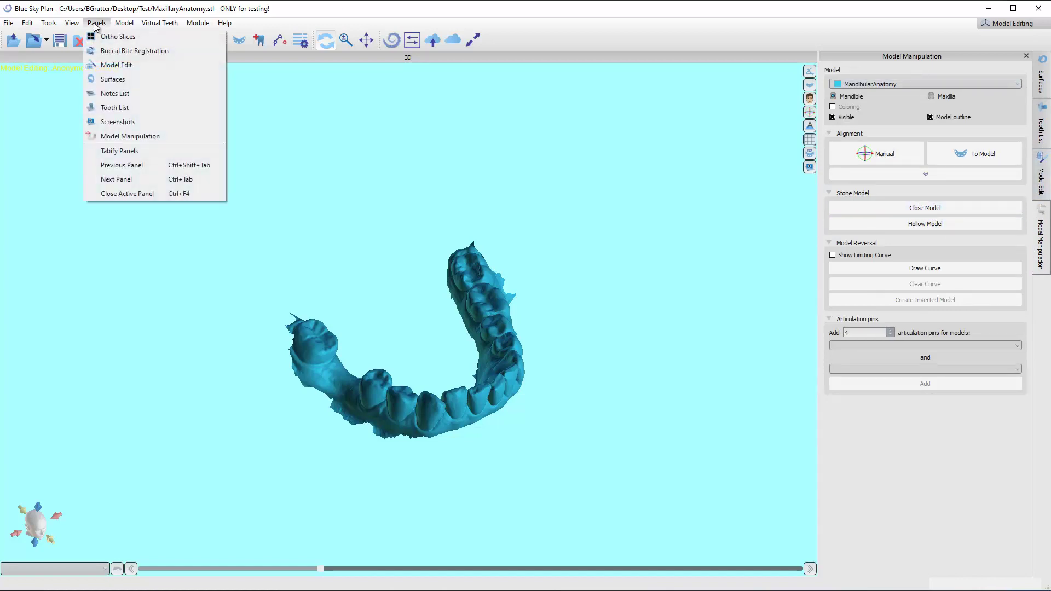
{"action": "left_click", "coordinate": [130, 136]}
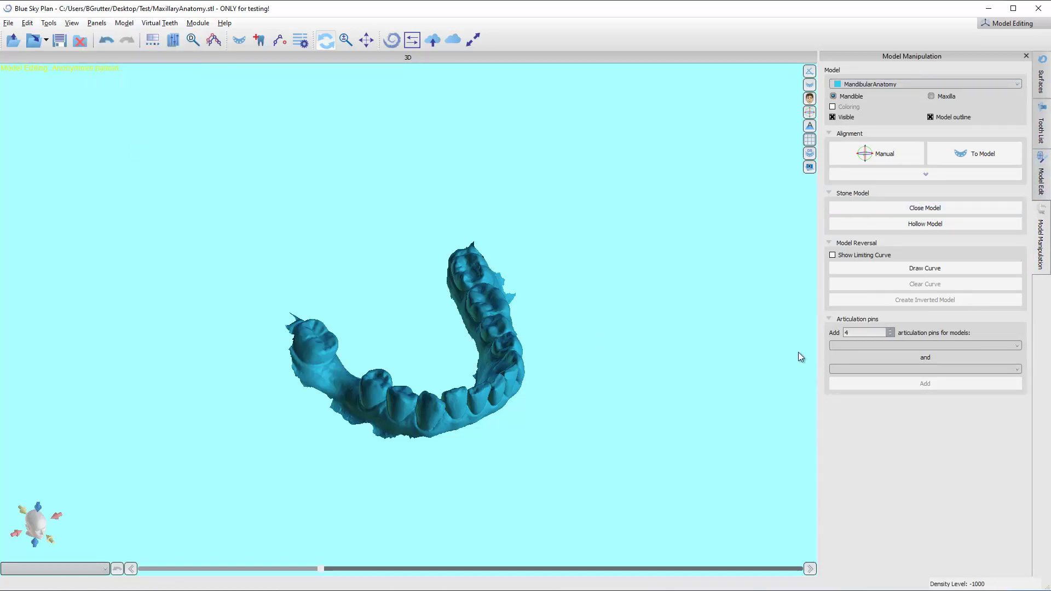
{"action": "left_click", "coordinate": [925, 209]}
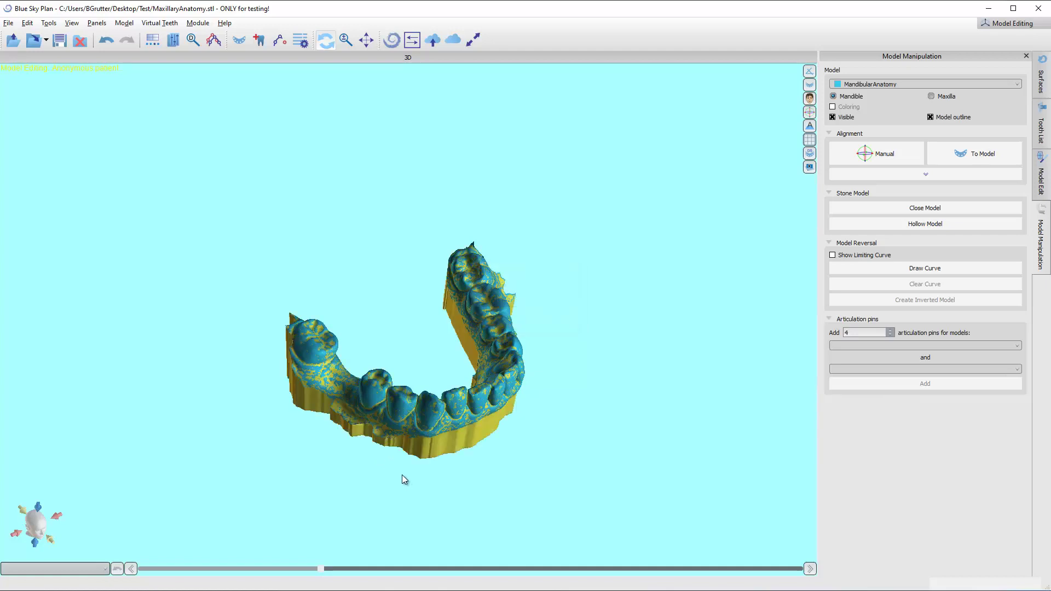
{"action": "left_click_drag", "start_coordinate": [407, 472], "coordinate": [495, 344]}
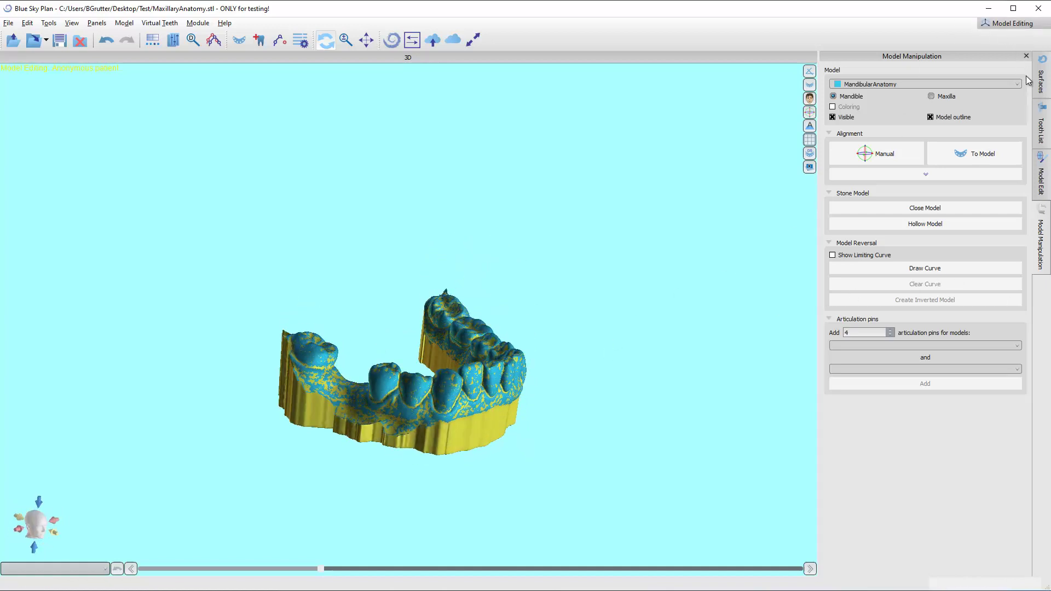
Hide the MandibularAnatomy surface so that only the stone model is shown, and view it from above.
{"action": "left_click", "coordinate": [1041, 82]}
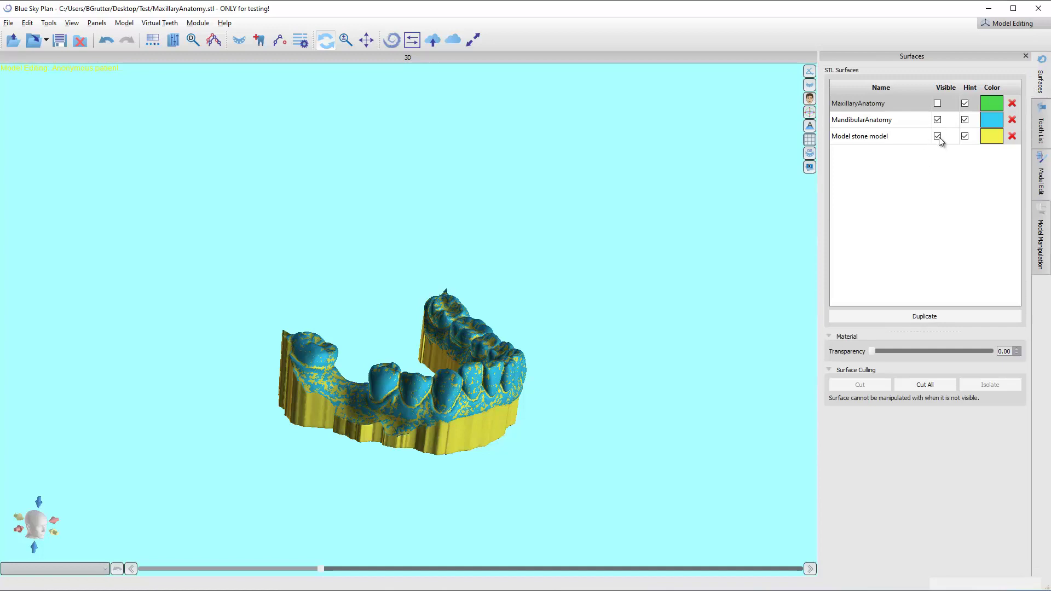
{"action": "left_click", "coordinate": [938, 120]}
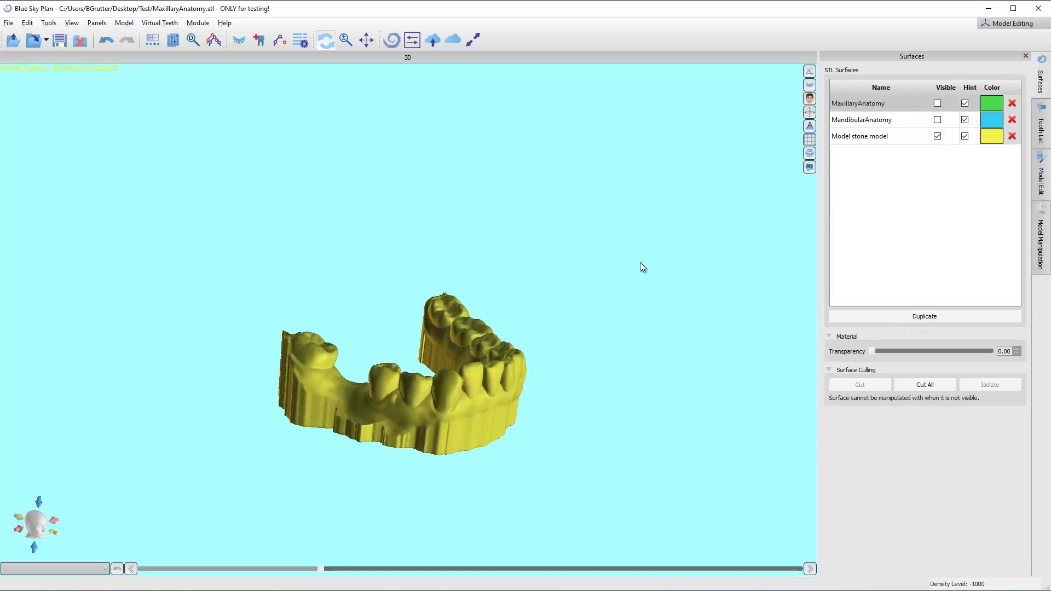
{"action": "left_click_drag", "start_coordinate": [639, 262], "coordinate": [465, 314]}
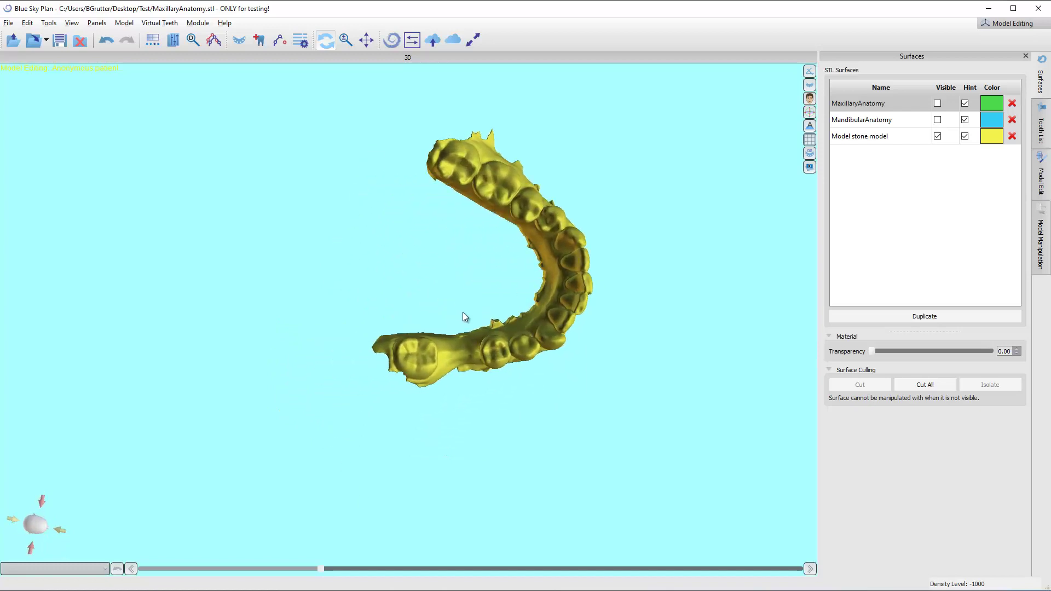
Add a medium Right Mandibular First Molar from the Bastian Deloge geometry set and place it in the gap of the lower arch.
{"action": "scroll", "coordinate": [464, 312], "scroll_direction": "up", "scroll_amount": 3}
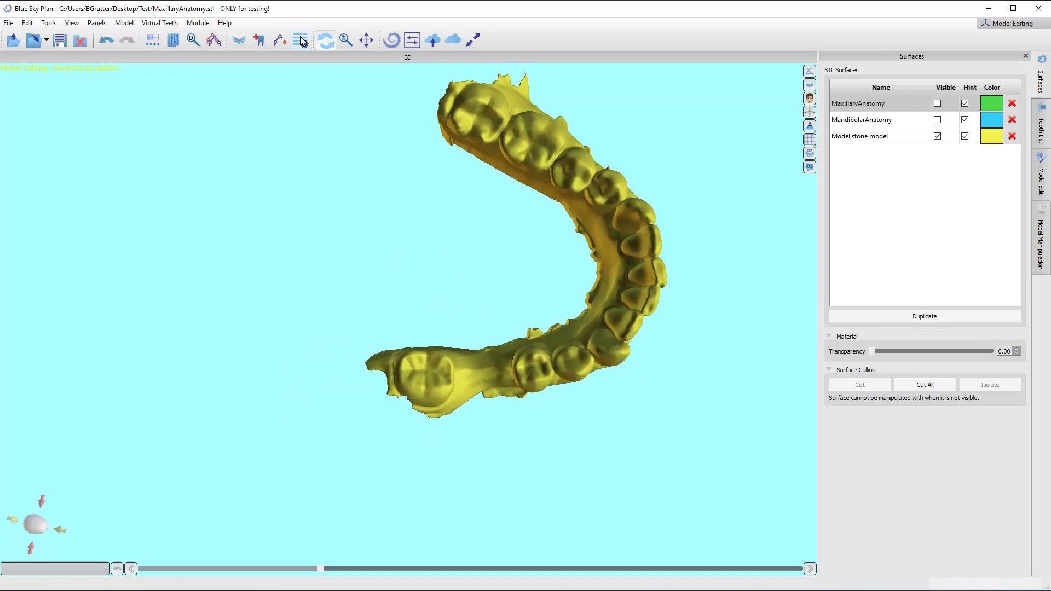
{"action": "left_click", "coordinate": [260, 43]}
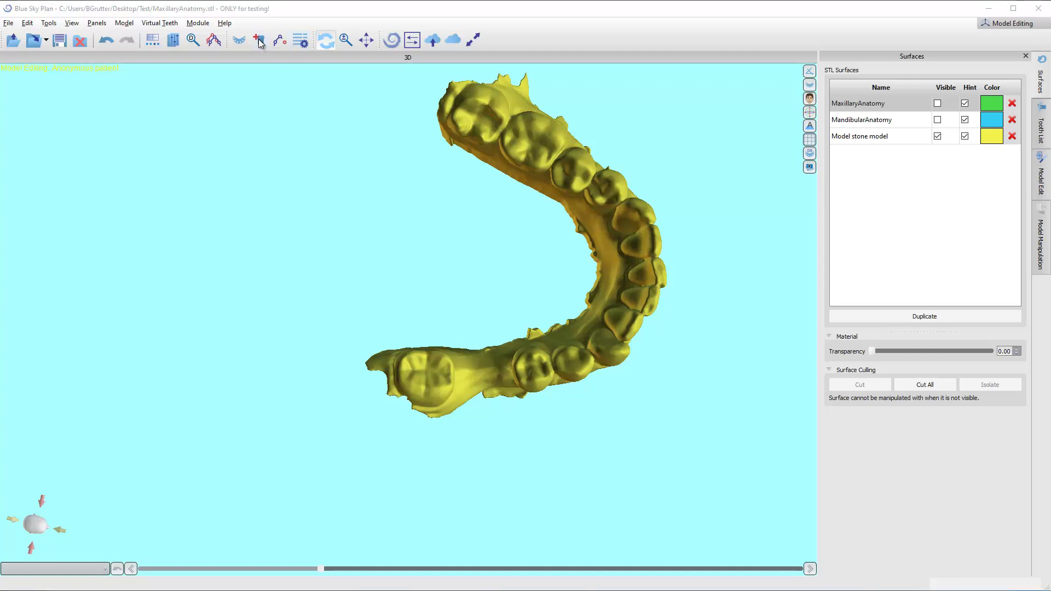
{"action": "left_click", "coordinate": [507, 245]}
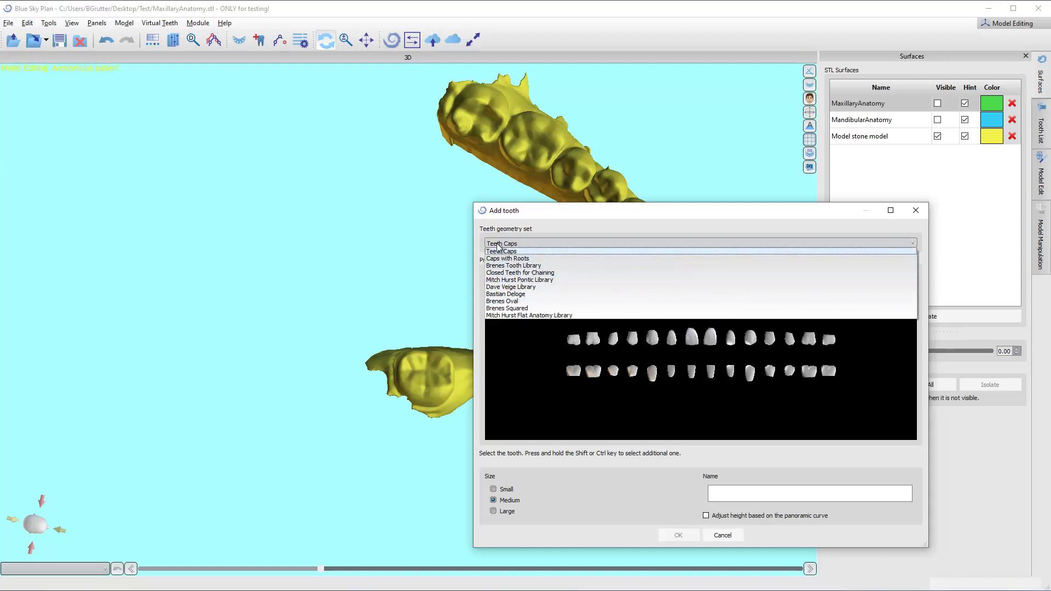
{"action": "left_click", "coordinate": [505, 294]}
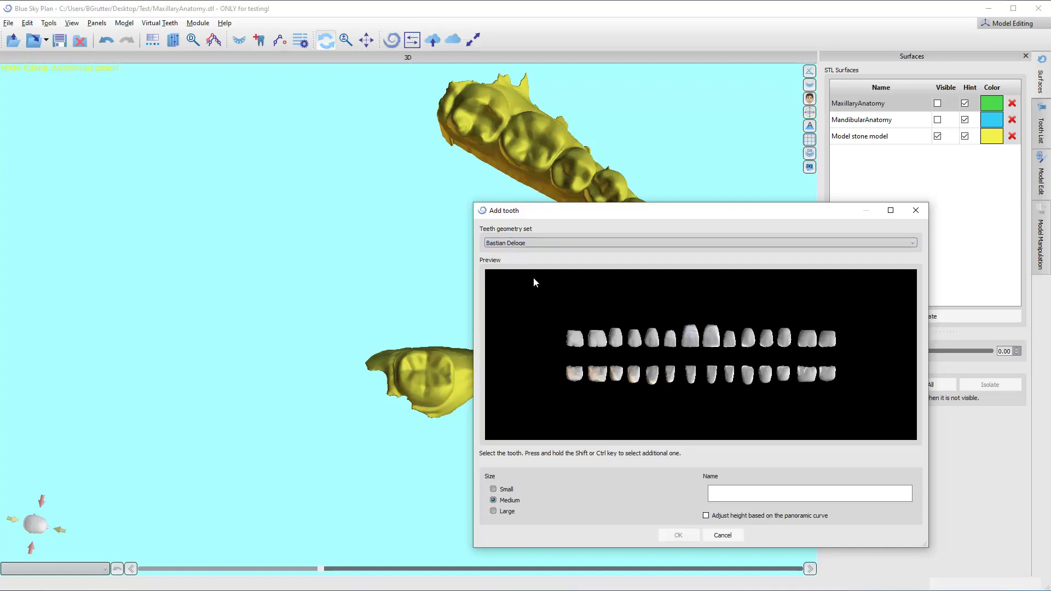
{"action": "left_click", "coordinate": [598, 375]}
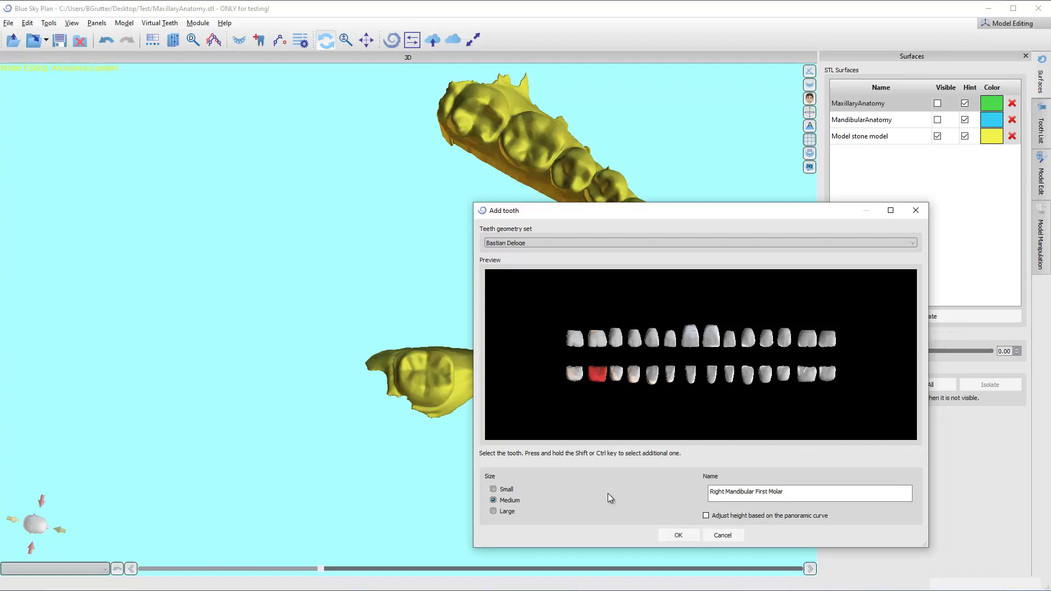
{"action": "left_click", "coordinate": [677, 536]}
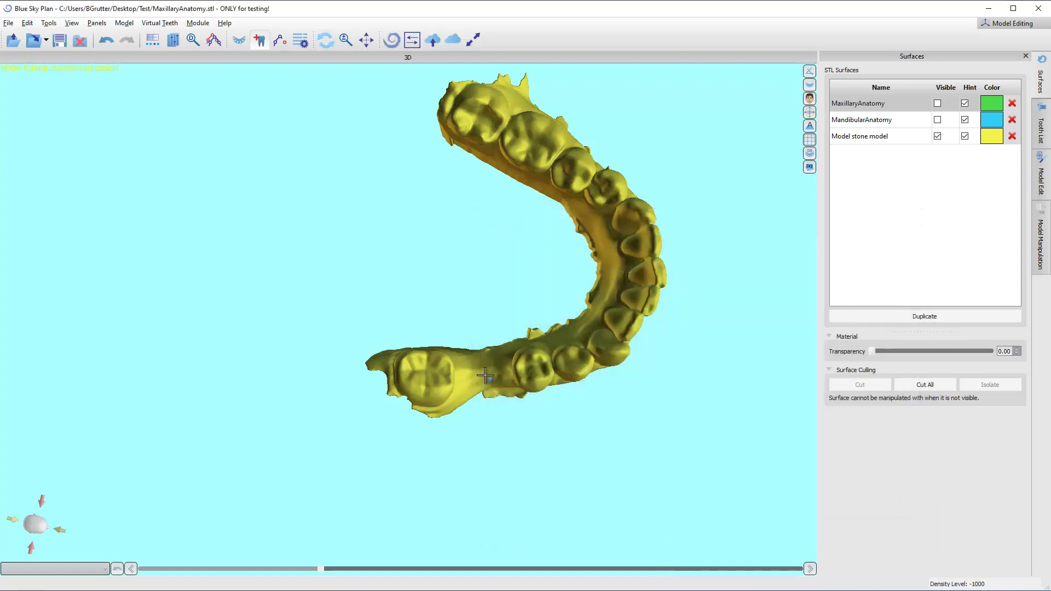
{"action": "left_click", "coordinate": [484, 377]}
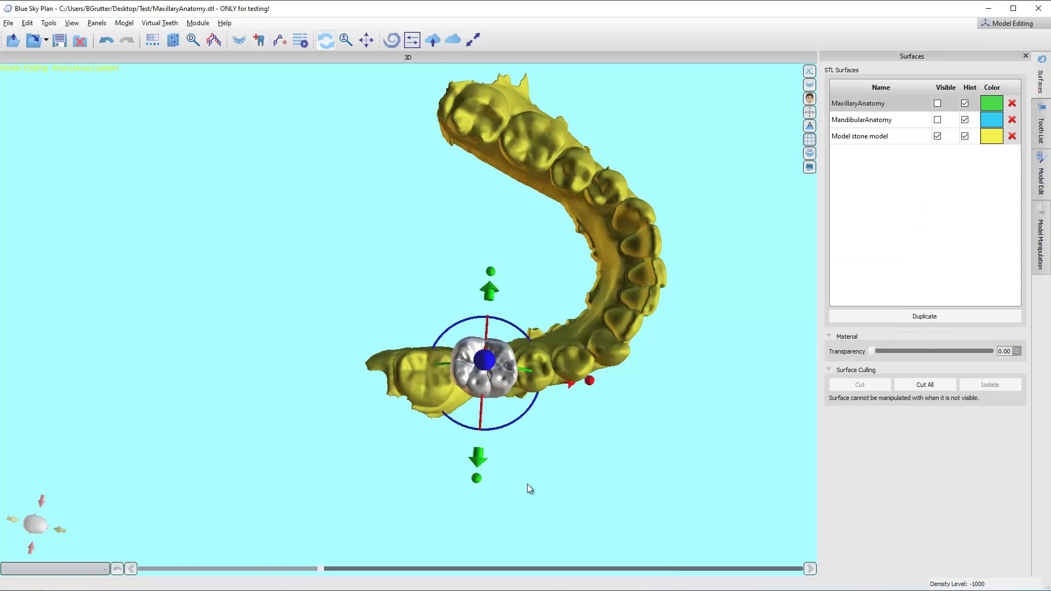
Fit the molar between its neighbouring teeth in occlusal view and narrow it in the cheek-to-tongue direction.
{"action": "left_click_drag", "start_coordinate": [527, 485], "coordinate": [634, 585]}
{"action": "scroll", "coordinate": [584, 433], "scroll_direction": "up", "scroll_amount": 3}
{"action": "left_click_drag", "start_coordinate": [583, 303], "coordinate": [514, 349]}
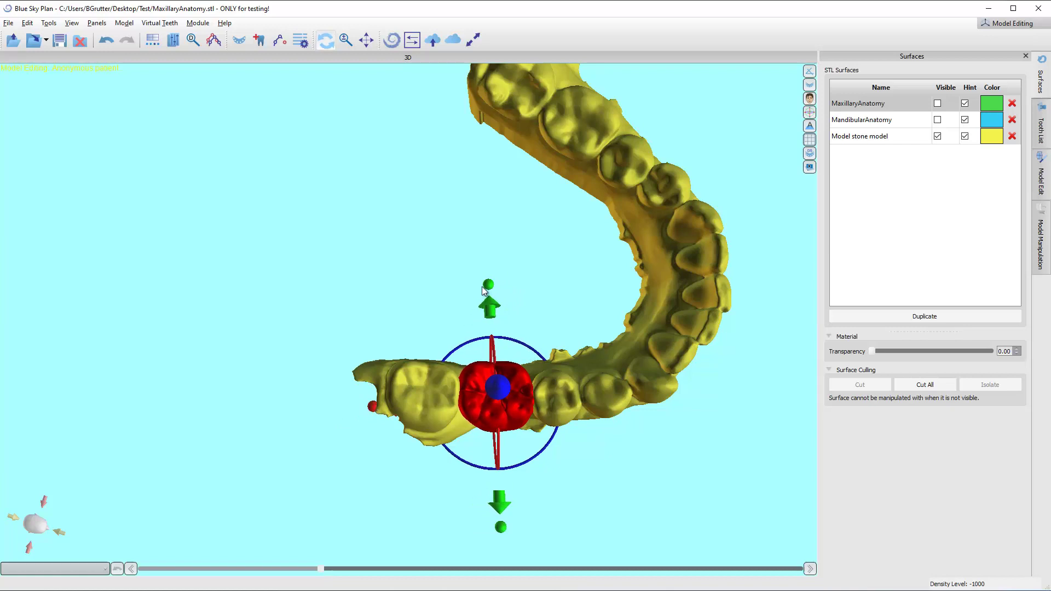
{"action": "mouse_move", "coordinate": [488, 284]}
{"action": "left_mouse_down"}
{"action": "mouse_move", "coordinate": [488, 312]}
{"action": "mouse_move", "coordinate": [488, 297]}
{"action": "left_mouse_up"}
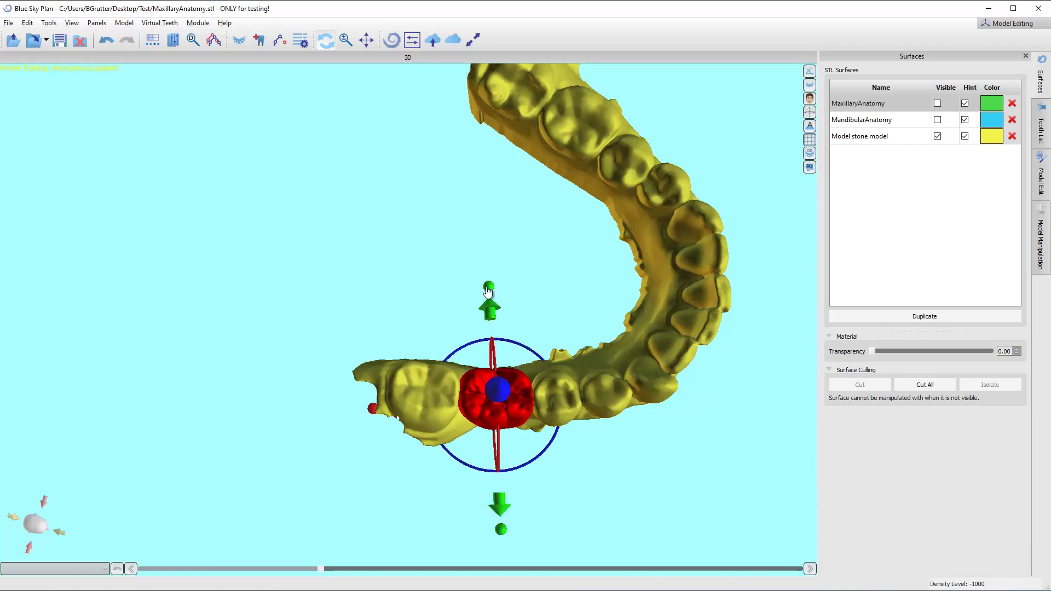
Adjust the molar's position from the cheek side, checking its height and tilt against the adjacent teeth and the gum ridge.
{"action": "left_click_drag", "start_coordinate": [535, 544], "coordinate": [739, 403]}
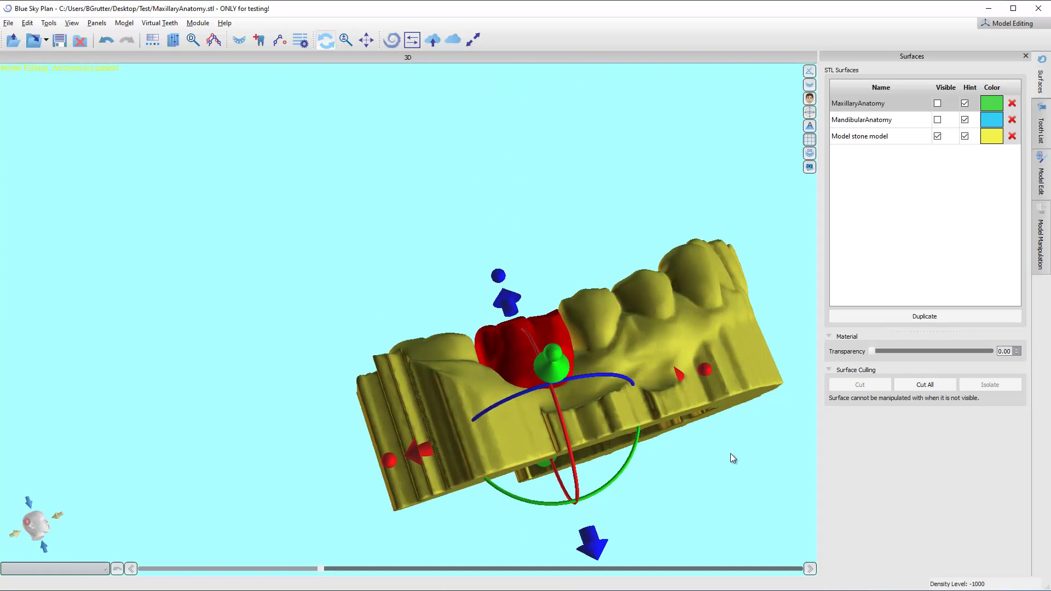
{"action": "left_click_drag", "start_coordinate": [732, 458], "coordinate": [658, 364]}
{"action": "scroll", "coordinate": [657, 359], "scroll_direction": "up", "scroll_amount": 3}
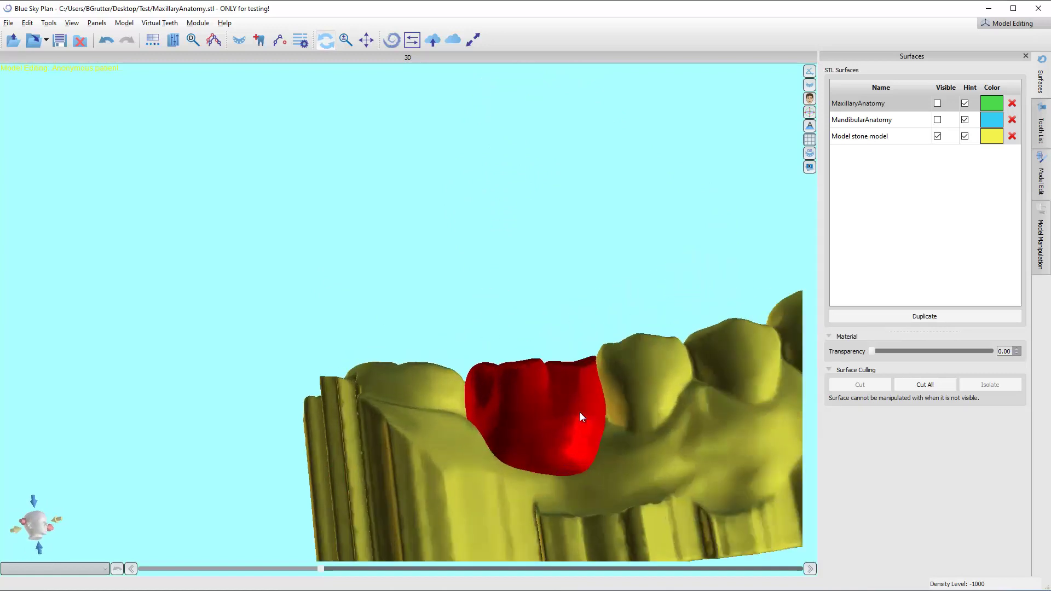
{"action": "left_click_drag", "start_coordinate": [659, 426], "coordinate": [598, 404]}
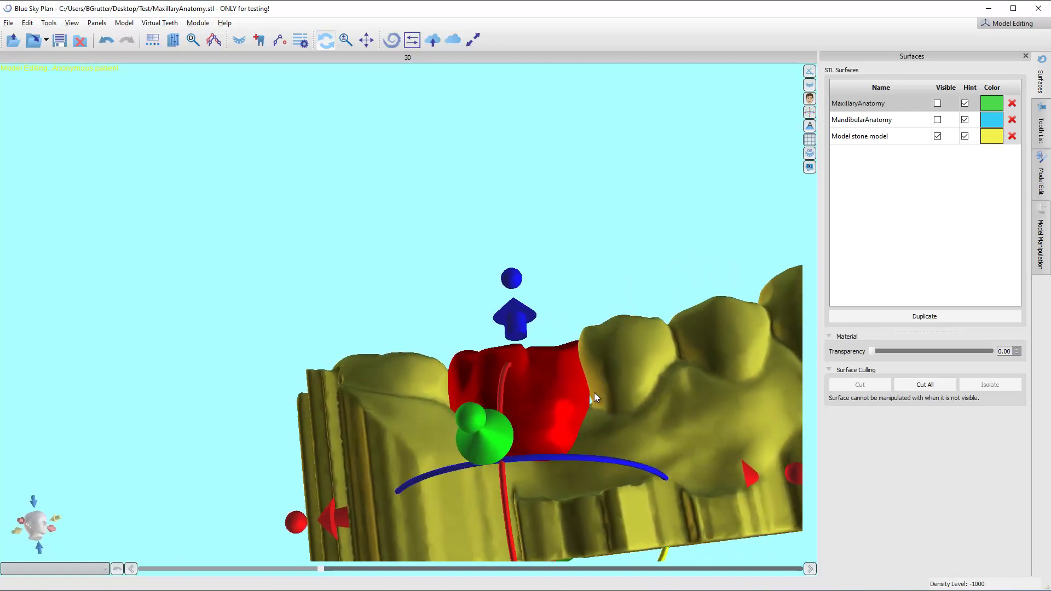
{"action": "left_click_drag", "start_coordinate": [585, 378], "coordinate": [572, 329]}
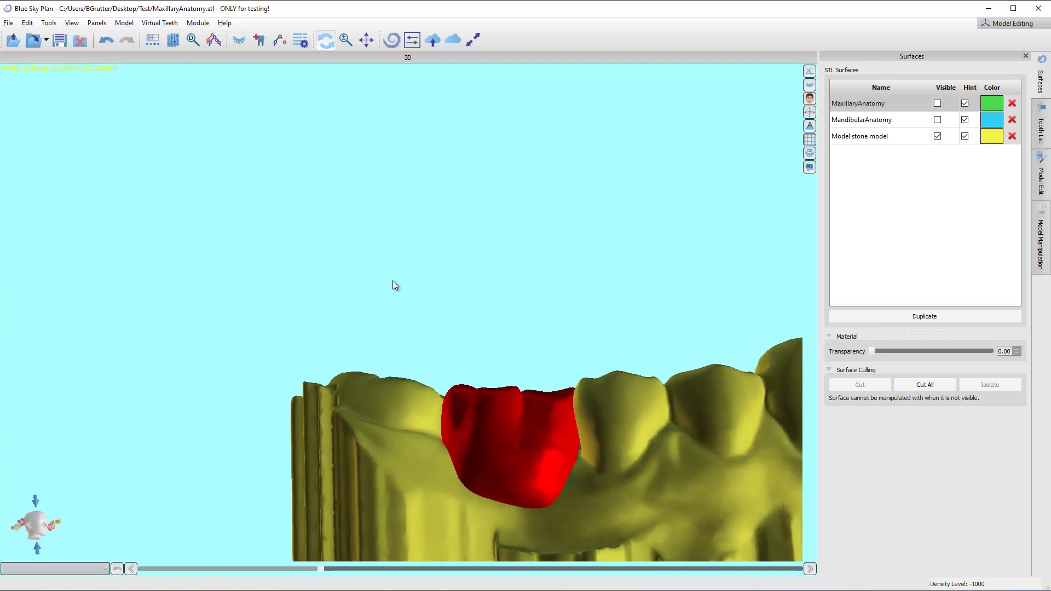
{"action": "left_click_drag", "start_coordinate": [392, 282], "coordinate": [651, 330]}
{"action": "left_click", "coordinate": [516, 399]}
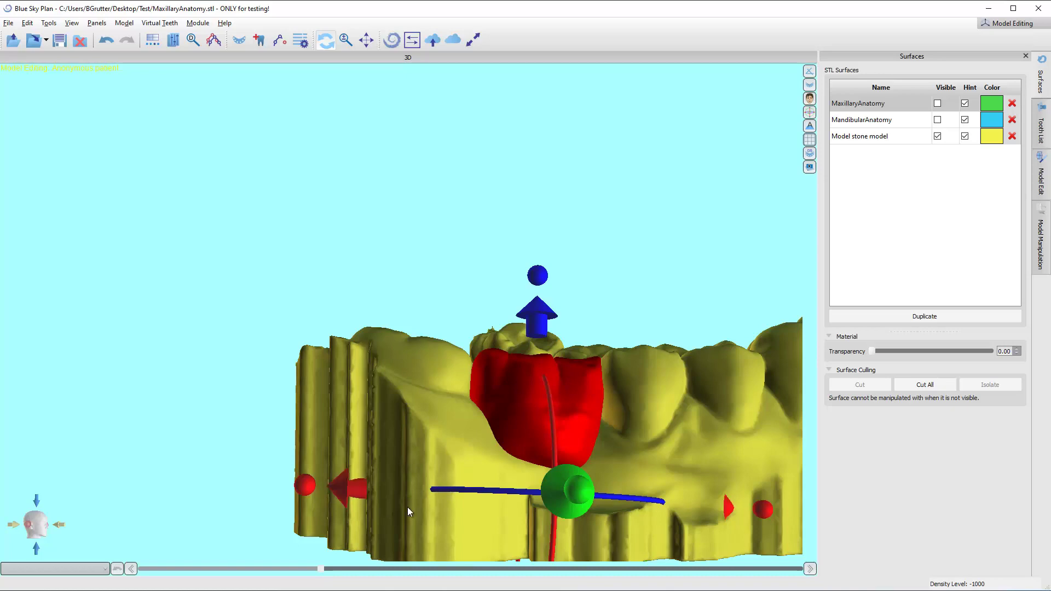
{"action": "left_click_drag", "start_coordinate": [408, 511], "coordinate": [444, 490]}
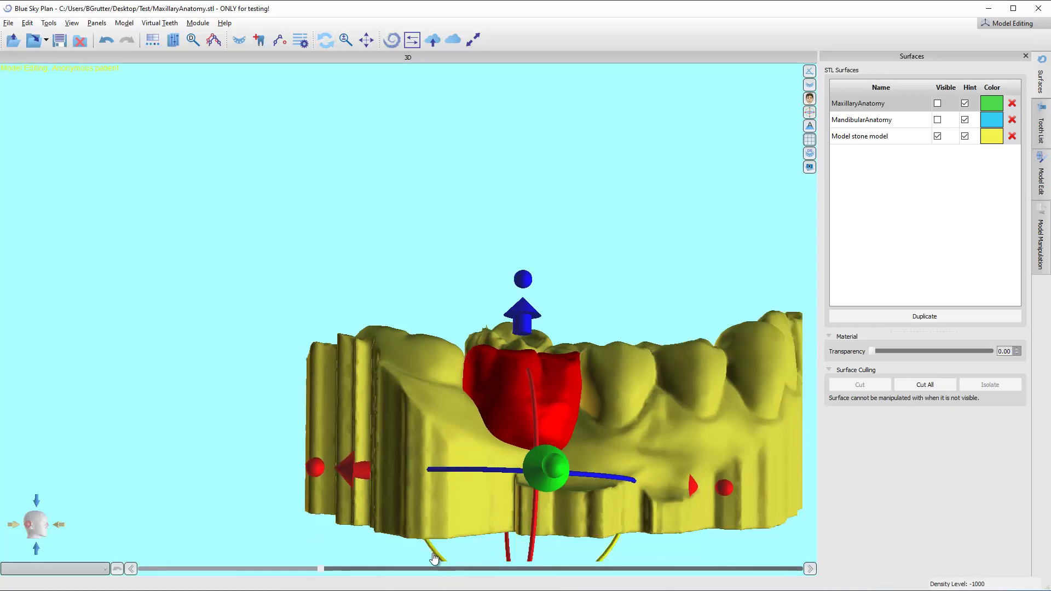
Refine the molar's fit in the gap and check its contacts with the adjacent teeth from several directions.
{"action": "left_click_drag", "start_coordinate": [570, 181], "coordinate": [487, 318]}
{"action": "left_click_drag", "start_coordinate": [490, 422], "coordinate": [187, 452]}
{"action": "left_click_drag", "start_coordinate": [241, 381], "coordinate": [526, 471]}
{"action": "left_click_drag", "start_coordinate": [582, 260], "coordinate": [396, 386]}
{"action": "left_click_drag", "start_coordinate": [651, 317], "coordinate": [605, 279]}
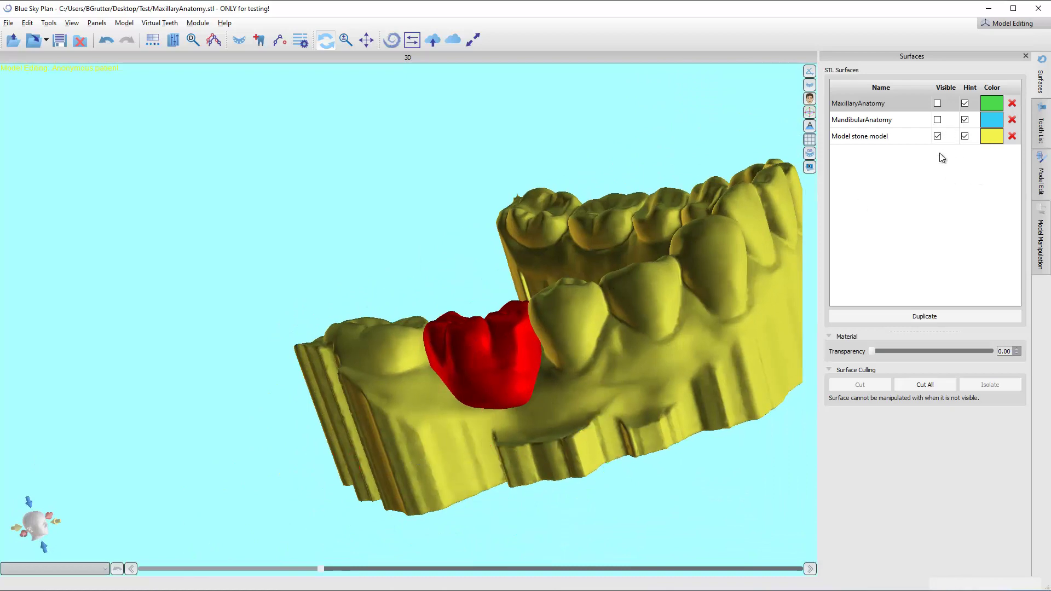
{"action": "left_click_drag", "start_coordinate": [495, 249], "coordinate": [587, 219]}
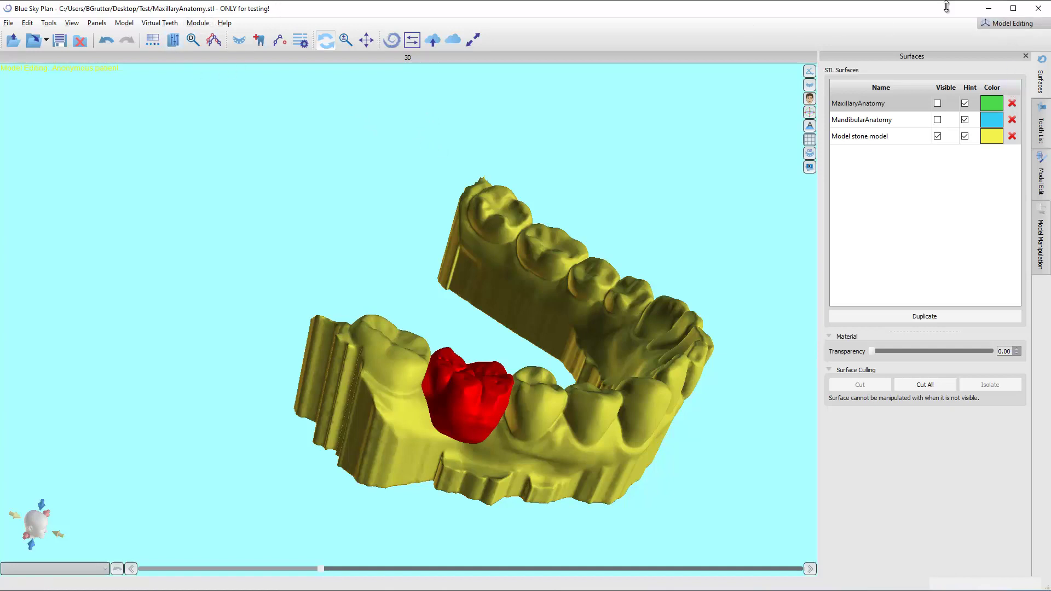
Switch to the Crown and Bridge module and bring the right mandibular first molar into close view from the cheek side.
{"action": "left_click", "coordinate": [1014, 24]}
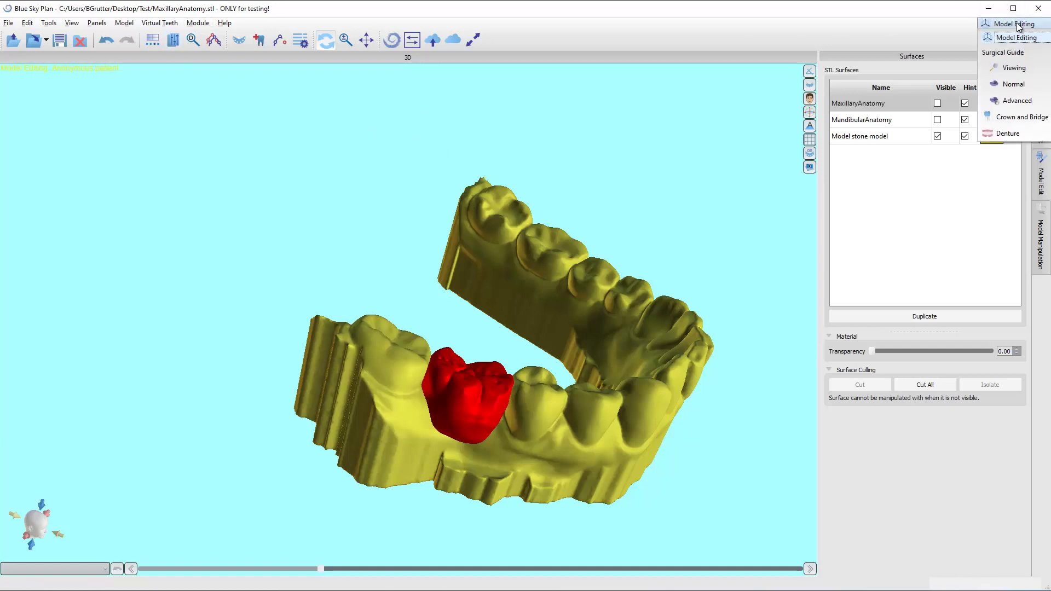
{"action": "left_click", "coordinate": [1022, 118]}
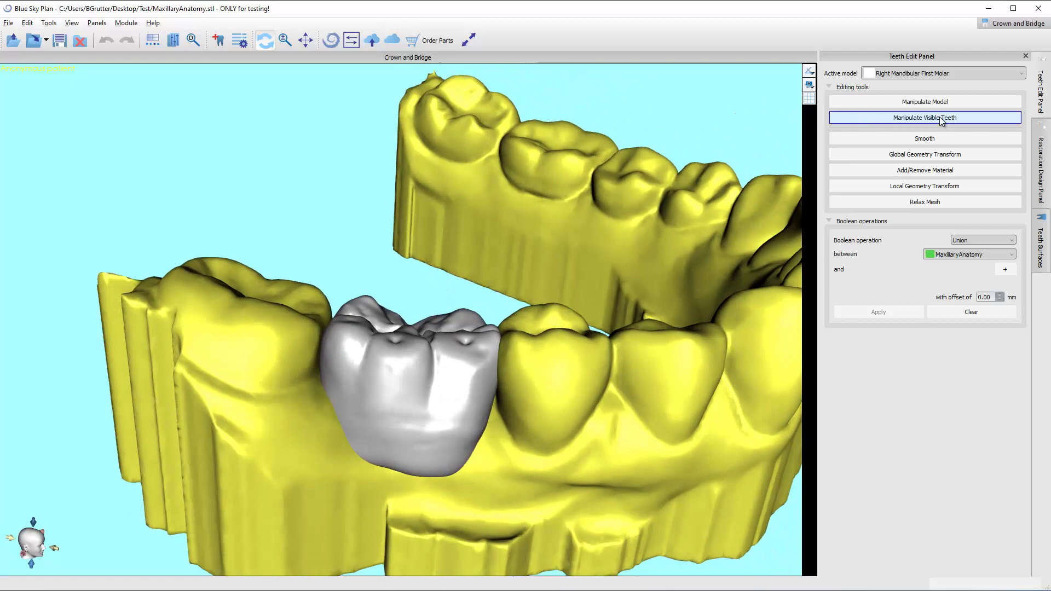
{"action": "left_click_drag", "start_coordinate": [579, 438], "coordinate": [509, 333]}
{"action": "left_click_drag", "start_coordinate": [365, 187], "coordinate": [377, 219]}
Reshape the molar's gum-side front contour with Global Geometry Transform control points, checking it against the stone model from the cheek and occlusal sides.
{"action": "left_click", "coordinate": [884, 119]}
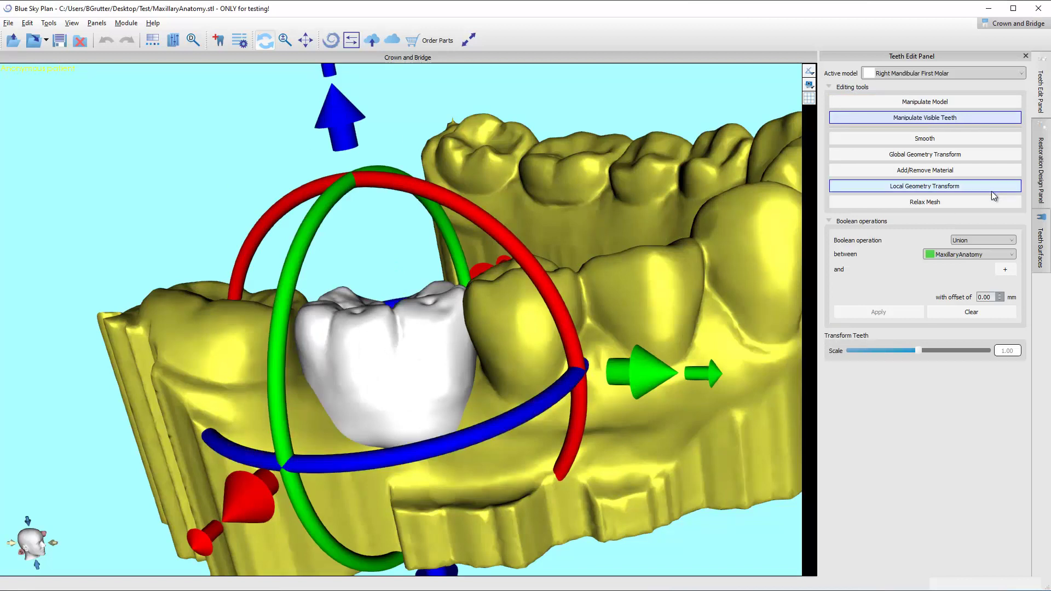
{"action": "left_click", "coordinate": [931, 187]}
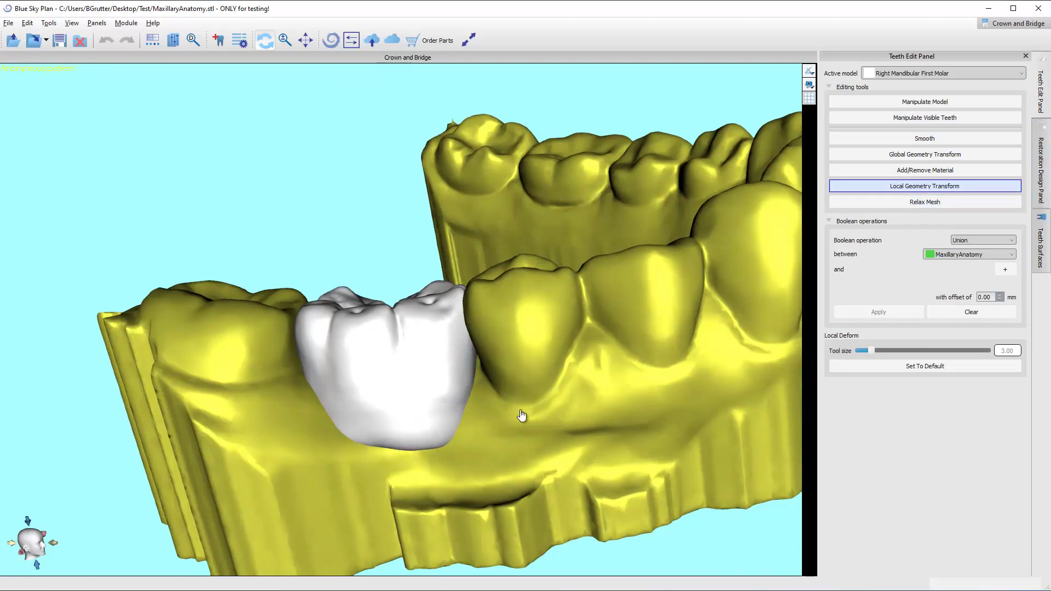
{"action": "left_click", "coordinate": [919, 156]}
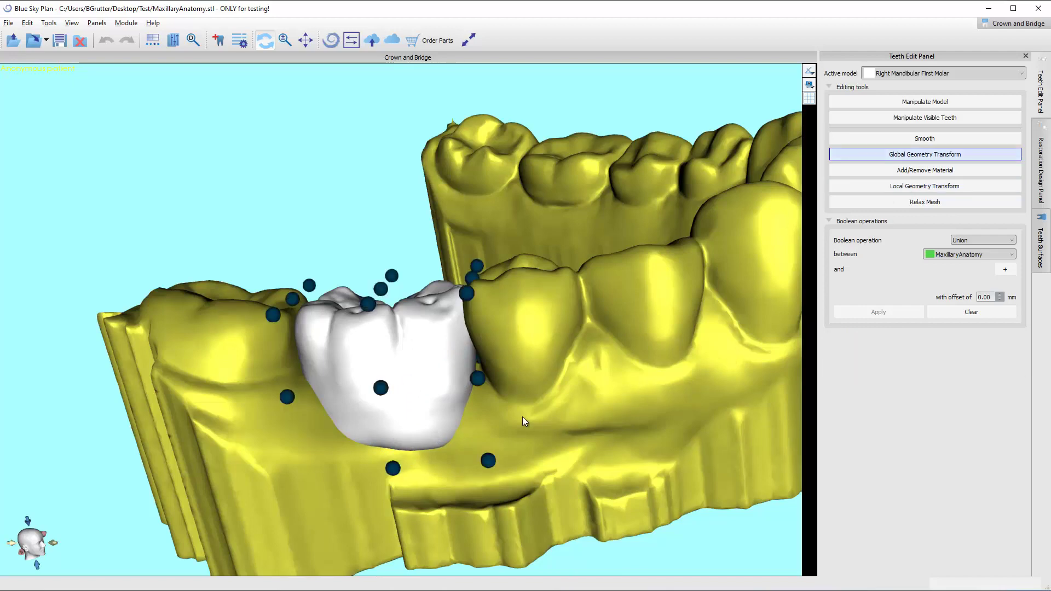
{"action": "left_click_drag", "start_coordinate": [524, 421], "coordinate": [523, 293]}
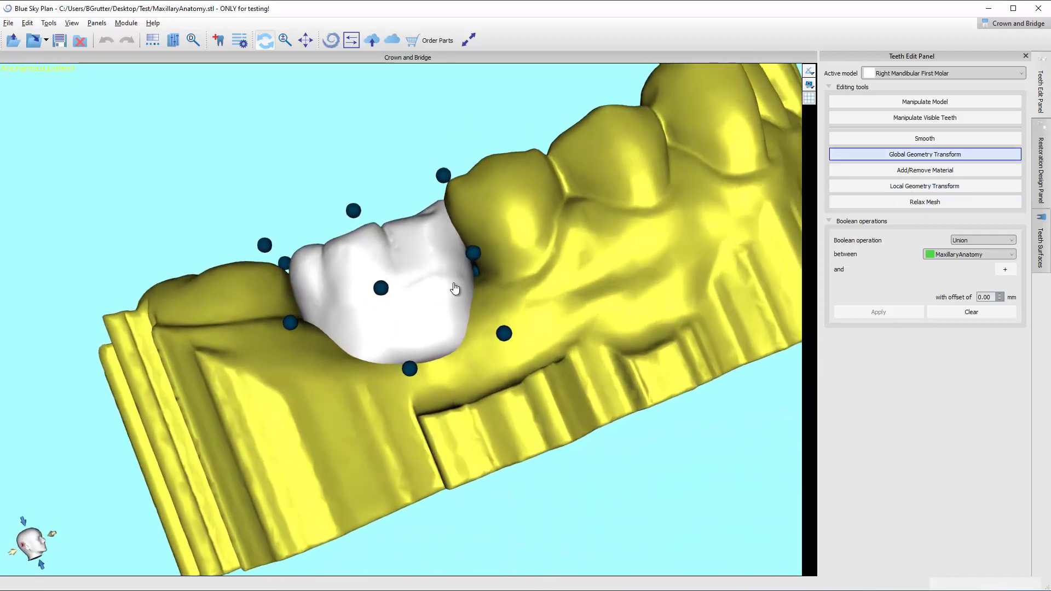
{"action": "left_click_drag", "start_coordinate": [369, 167], "coordinate": [341, 403]}
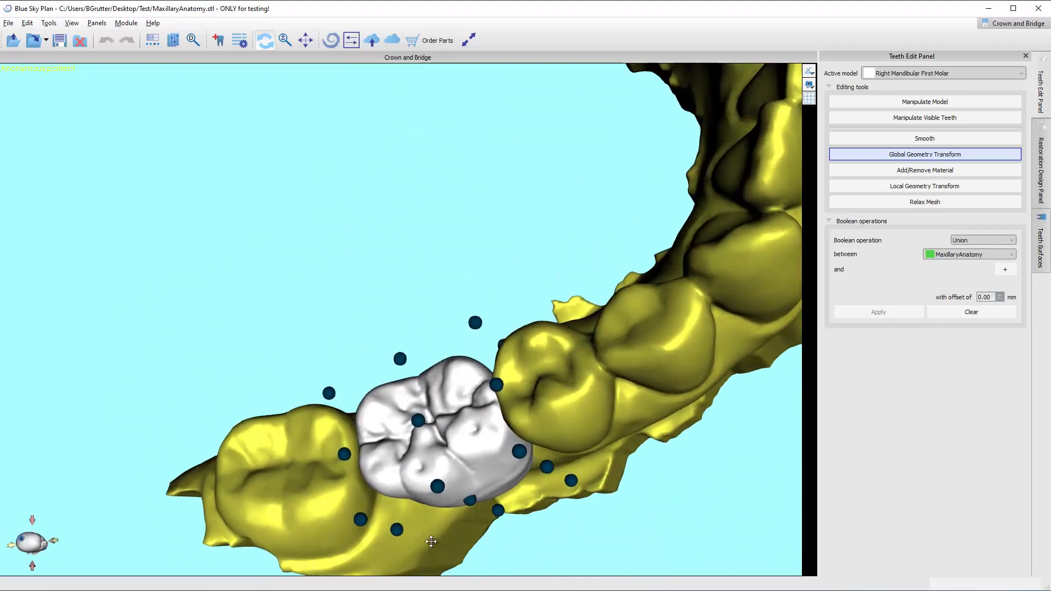
{"action": "left_click_drag", "start_coordinate": [430, 541], "coordinate": [320, 239]}
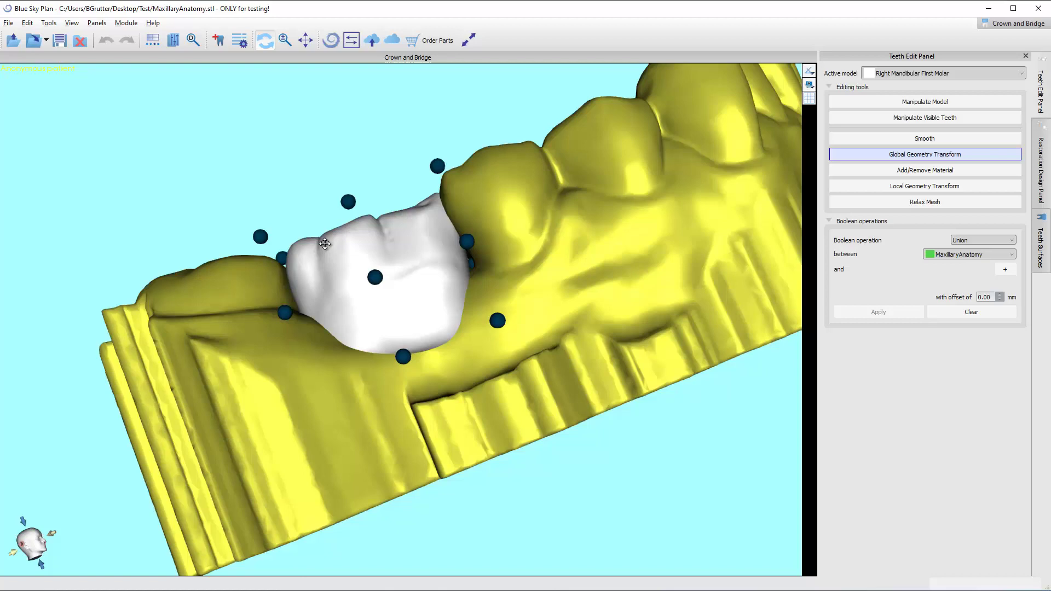
{"action": "left_click_drag", "start_coordinate": [325, 243], "coordinate": [344, 269]}
{"action": "scroll", "coordinate": [488, 285], "scroll_direction": "up", "scroll_amount": 3}
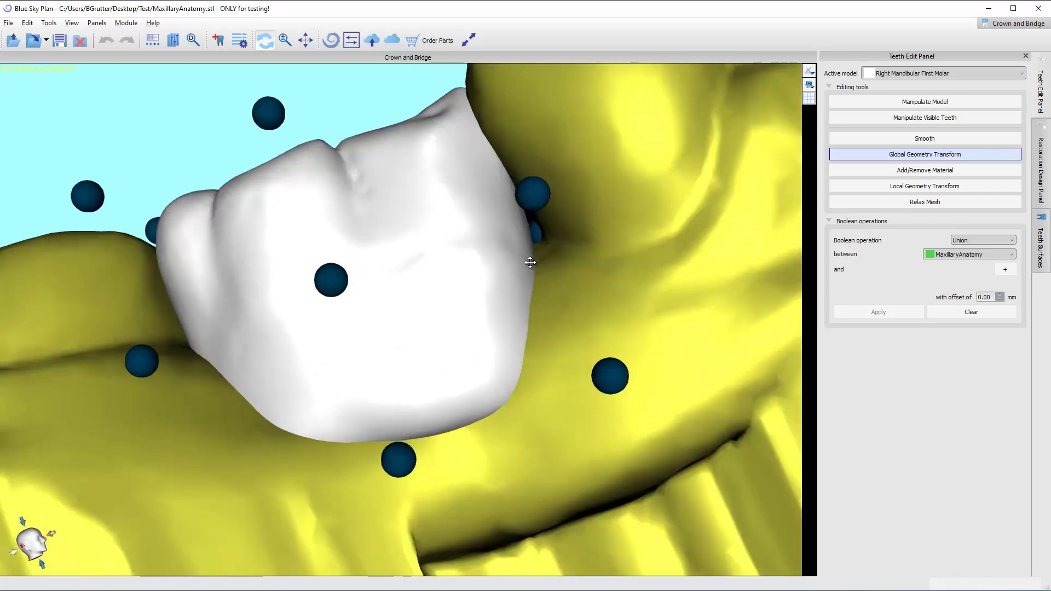
{"action": "scroll", "coordinate": [524, 251], "scroll_direction": "up", "scroll_amount": 3}
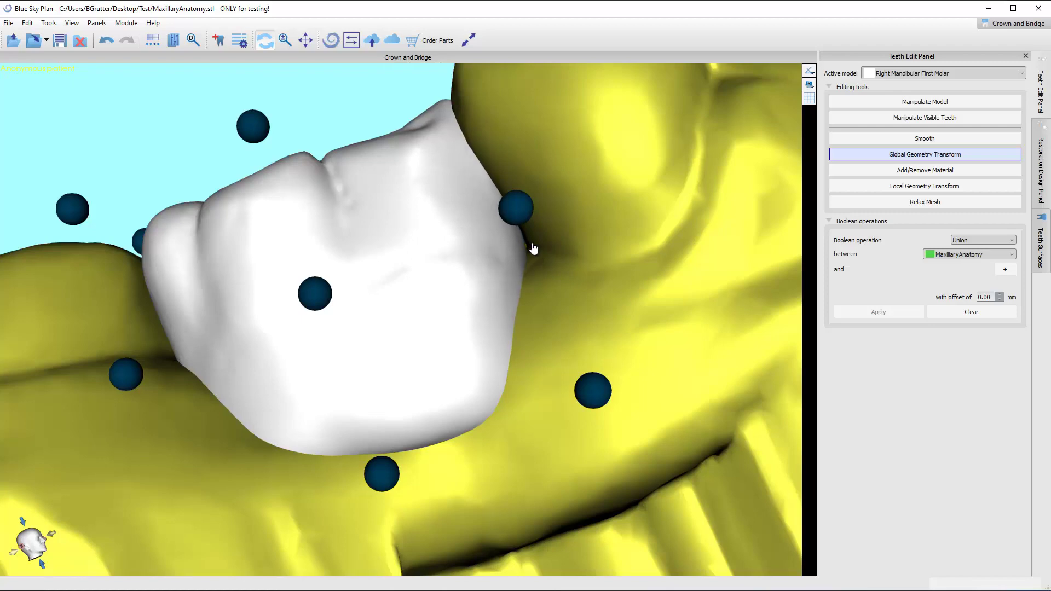
{"action": "left_click_drag", "start_coordinate": [569, 281], "coordinate": [587, 256]}
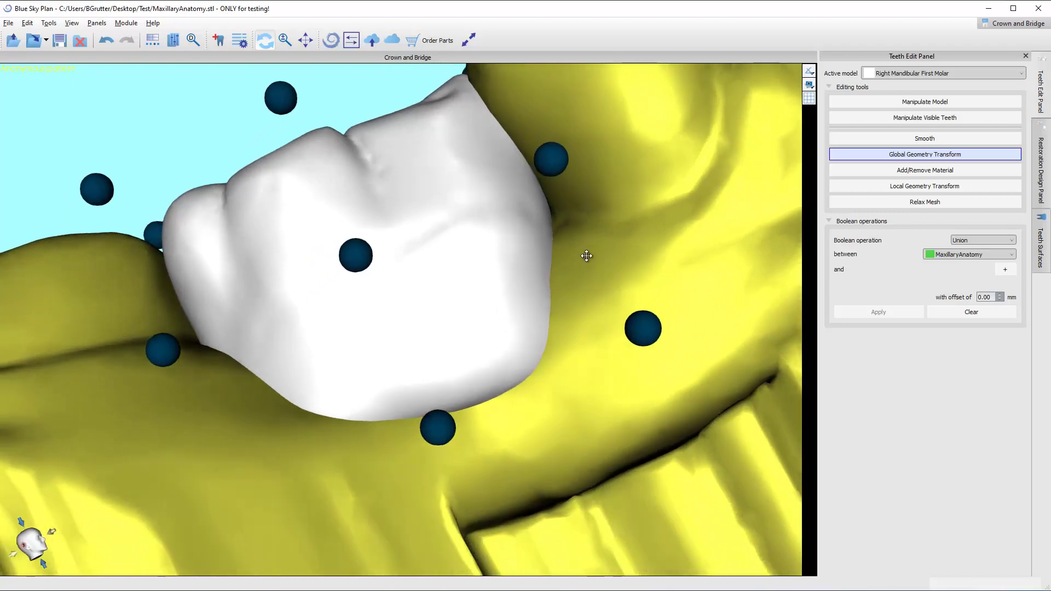
{"action": "scroll", "coordinate": [586, 256], "scroll_direction": "down", "scroll_amount": 4}
{"action": "left_click_drag", "start_coordinate": [236, 342], "coordinate": [270, 287]}
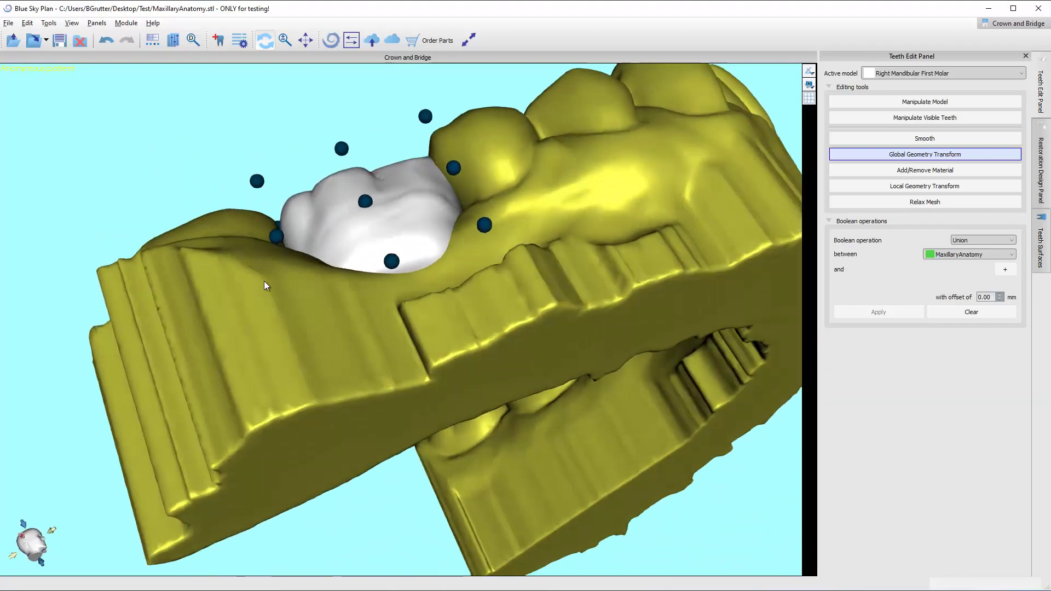
Hide the stone model and show the MandibularAnatomy scan together with the right mandibular first molar.
{"action": "left_click", "coordinate": [1038, 244]}
{"action": "left_click", "coordinate": [959, 136]}
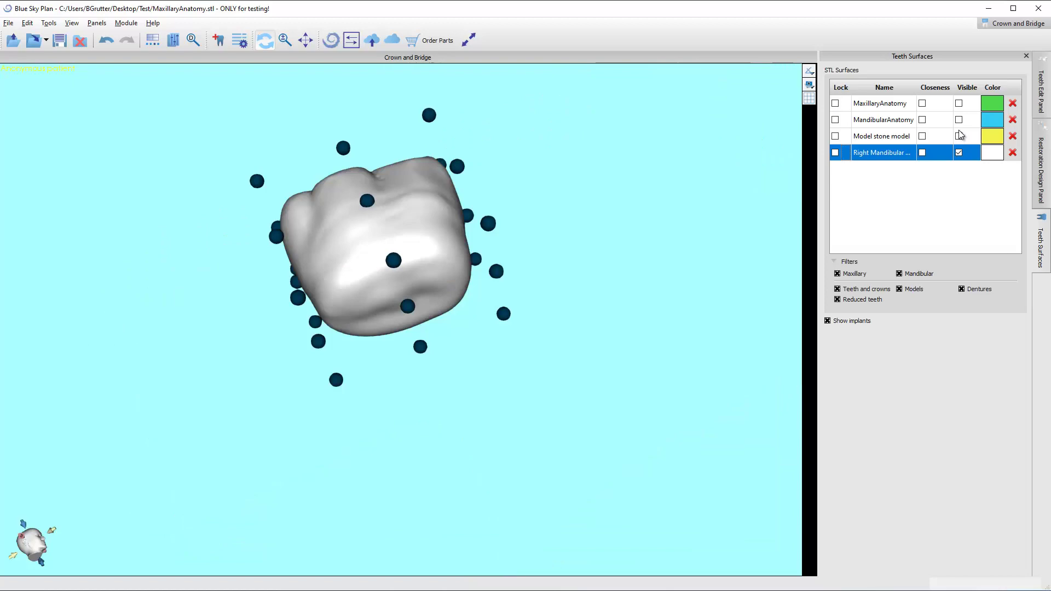
{"action": "left_click", "coordinate": [958, 119]}
Adjust the molar's gum-side control points to fit its base to the mandibular scan, checking from below, the front and the occlusal side.
{"action": "left_click_drag", "start_coordinate": [586, 305], "coordinate": [277, 213]}
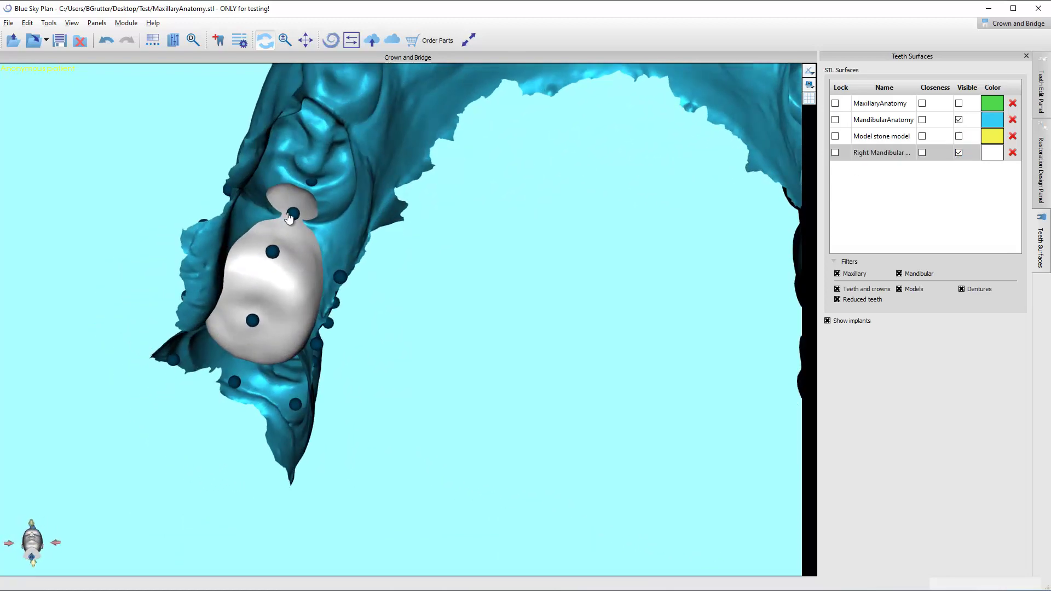
{"action": "left_click_drag", "start_coordinate": [219, 370], "coordinate": [306, 223]}
{"action": "left_click_drag", "start_coordinate": [552, 133], "coordinate": [489, 512]}
{"action": "left_click_drag", "start_coordinate": [555, 349], "coordinate": [121, 389]}
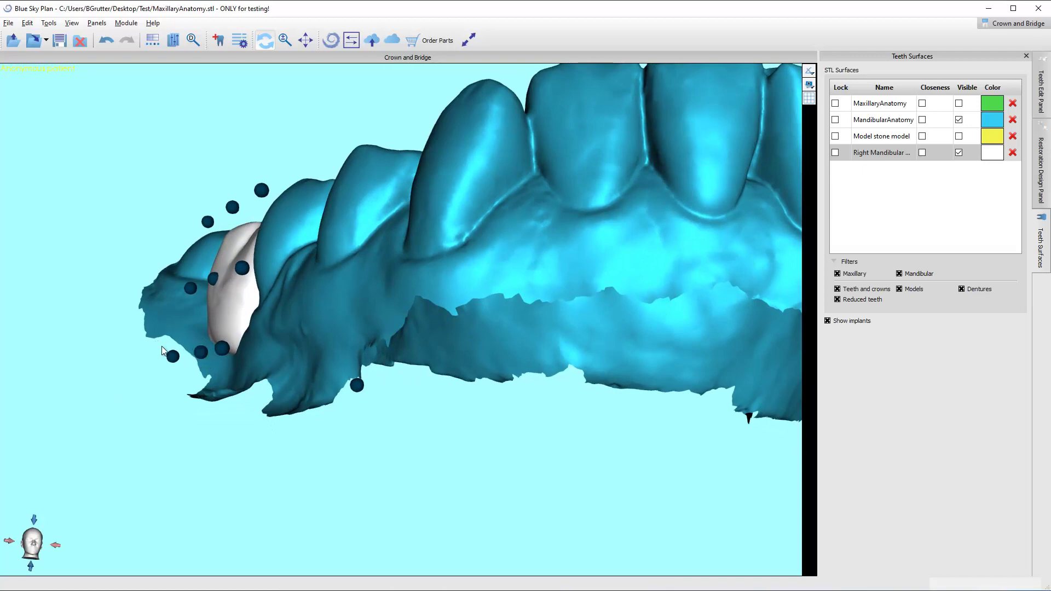
{"action": "left_click_drag", "start_coordinate": [177, 363], "coordinate": [182, 367]}
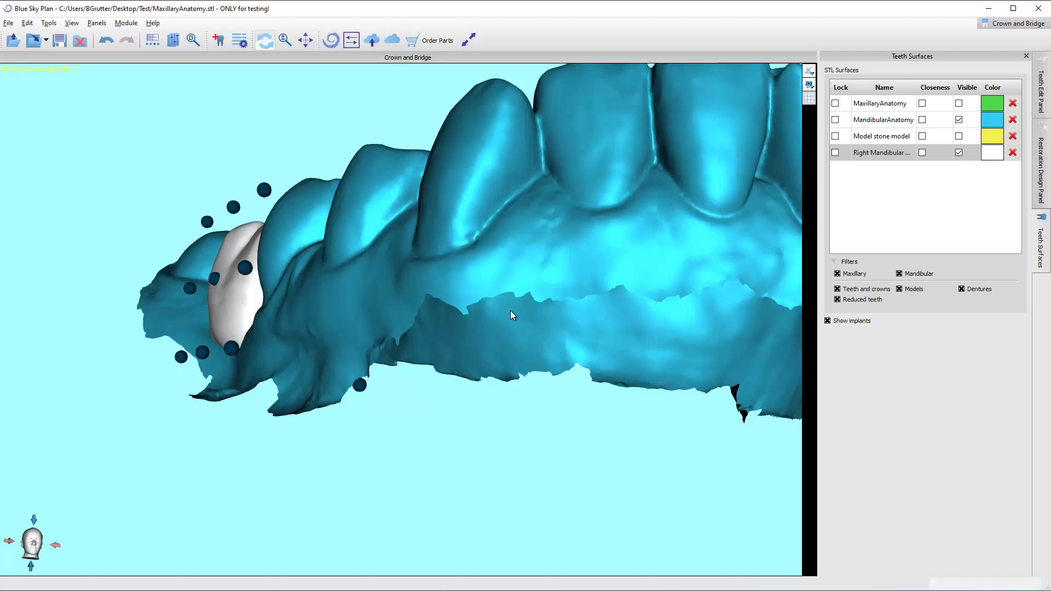
{"action": "left_click_drag", "start_coordinate": [511, 311], "coordinate": [795, 329]}
{"action": "left_click_drag", "start_coordinate": [669, 350], "coordinate": [622, 246]}
{"action": "left_click_drag", "start_coordinate": [551, 189], "coordinate": [346, 423]}
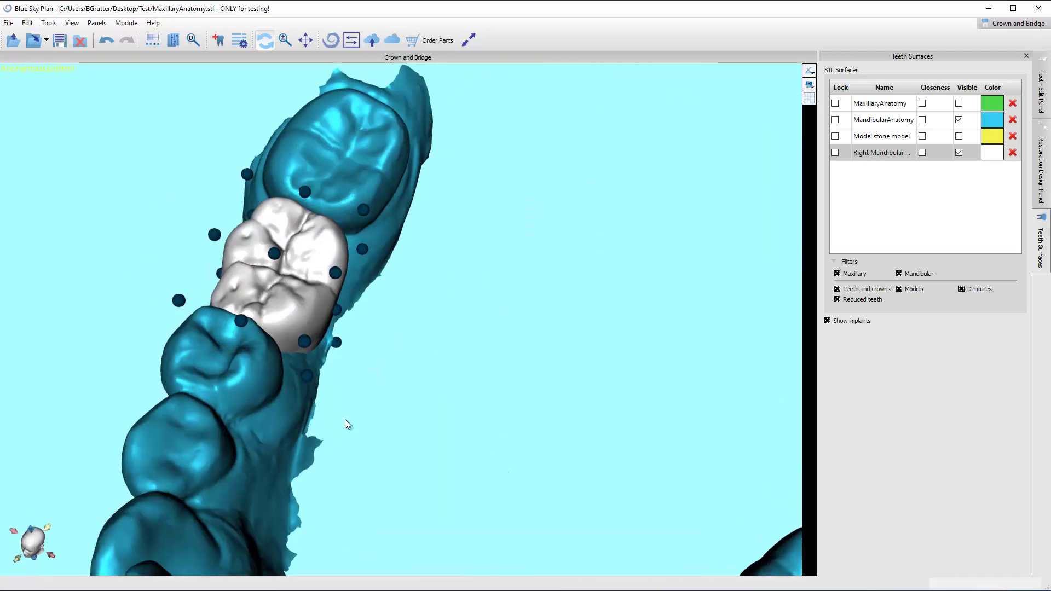
{"action": "left_click_drag", "start_coordinate": [562, 416], "coordinate": [794, 214]}
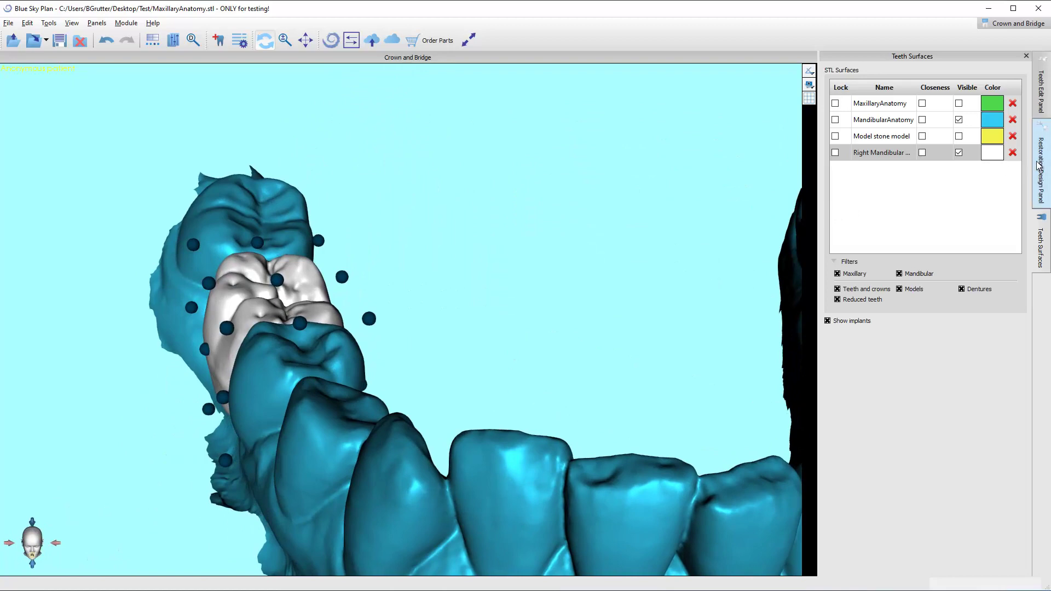
Smooth the lower edge of the molar's cheek side where it meets the gum, using a Smooth tool size of 13.50.
{"action": "left_click", "coordinate": [1041, 170]}
{"action": "left_click", "coordinate": [1041, 92]}
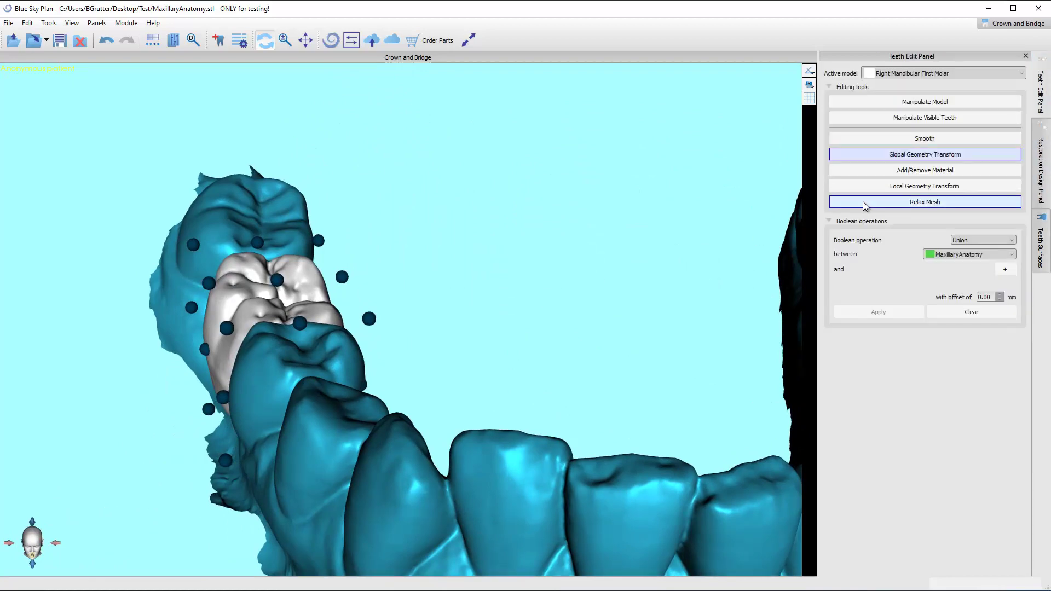
{"action": "left_click", "coordinate": [910, 142]}
{"action": "left_click_drag", "start_coordinate": [488, 372], "coordinate": [580, 370]}
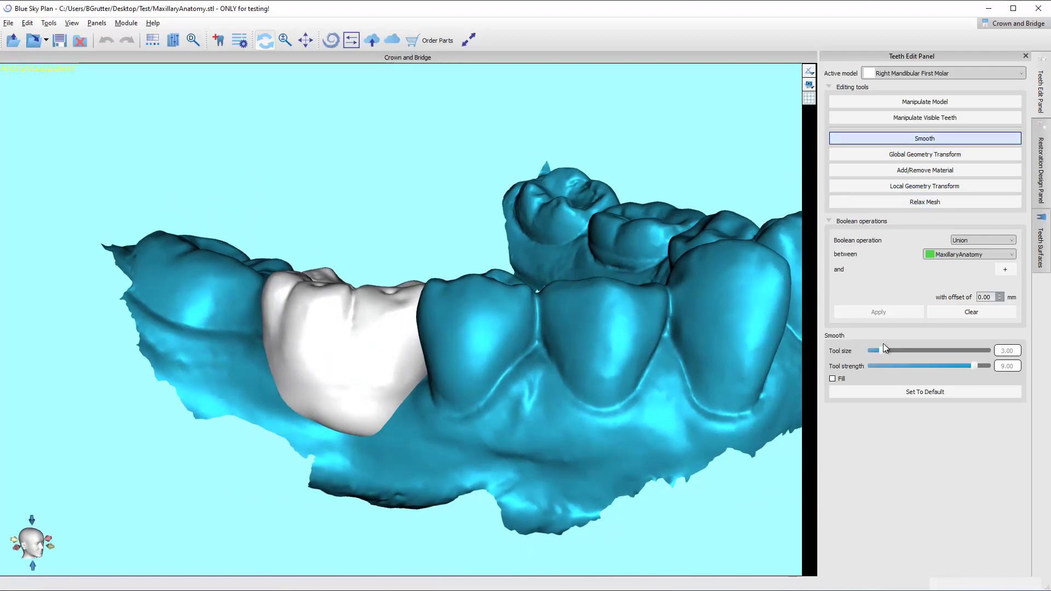
{"action": "mouse_move", "coordinate": [336, 399]}
{"action": "left_mouse_down"}
{"action": "mouse_move", "coordinate": [332, 419]}
{"action": "mouse_move", "coordinate": [318, 418]}
{"action": "left_mouse_up"}
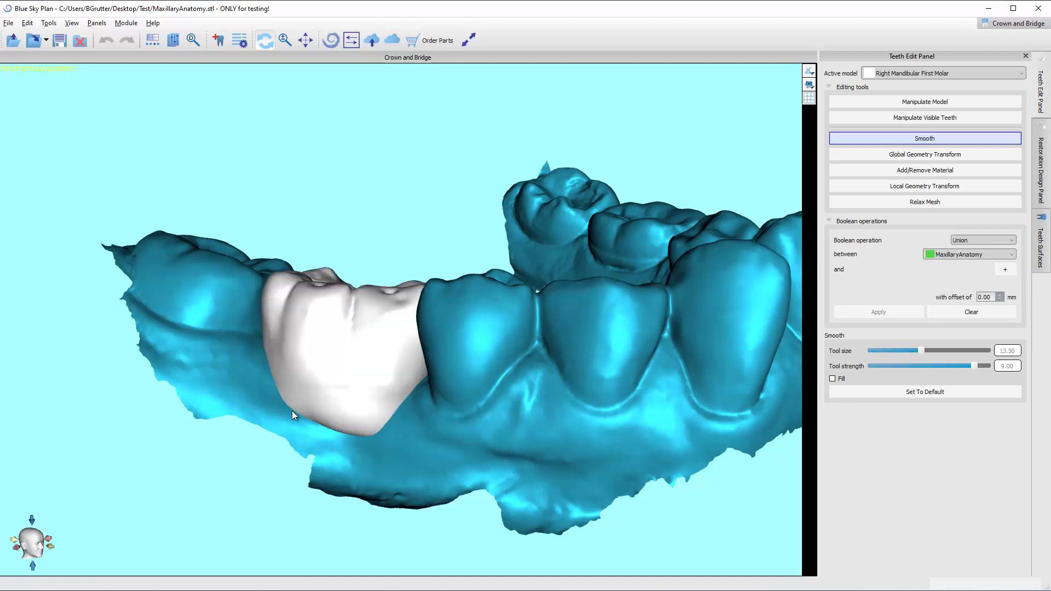
{"action": "mouse_move", "coordinate": [337, 382]}
{"action": "left_mouse_down"}
{"action": "mouse_move", "coordinate": [282, 413]}
{"action": "mouse_move", "coordinate": [421, 421]}
{"action": "left_mouse_up"}
{"action": "mouse_move", "coordinate": [429, 455]}
{"action": "right_mouse_down"}
{"action": "mouse_move", "coordinate": [464, 392]}
{"action": "mouse_move", "coordinate": [319, 376]}
{"action": "right_mouse_up"}
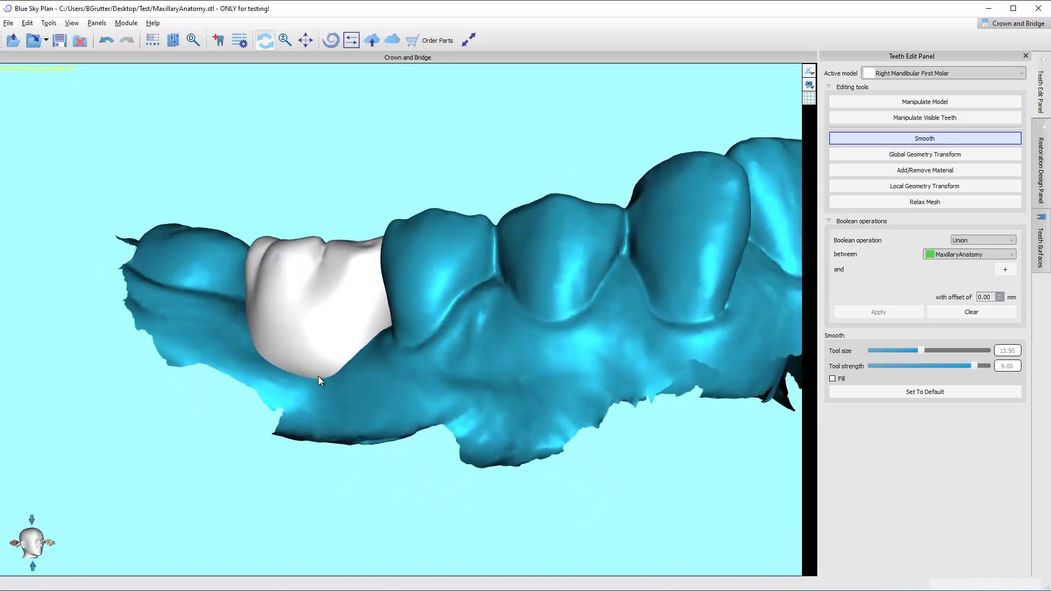
{"action": "left_click_drag", "start_coordinate": [319, 376], "coordinate": [265, 363]}
{"action": "mouse_move", "coordinate": [265, 363]}
{"action": "right_mouse_down"}
{"action": "mouse_move", "coordinate": [408, 359]}
{"action": "mouse_move", "coordinate": [283, 387]}
{"action": "right_mouse_up"}
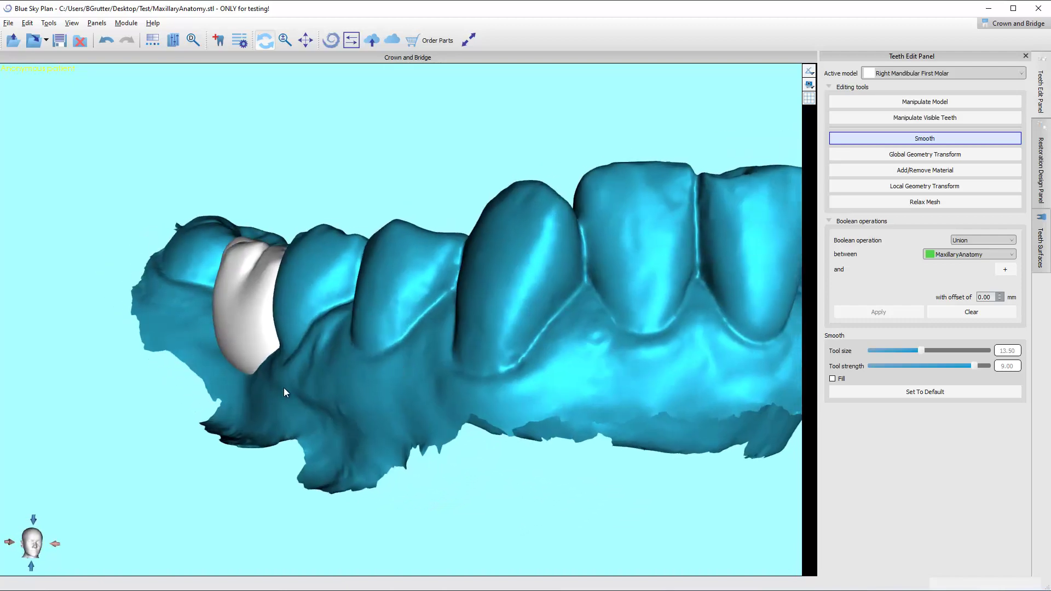
Smooth the molar's gum-side base around the front and tongue sides and check its overall shape in occlusal view.
{"action": "mouse_move", "coordinate": [283, 387]}
{"action": "left_mouse_down"}
{"action": "mouse_move", "coordinate": [241, 294]}
{"action": "mouse_move", "coordinate": [265, 302]}
{"action": "left_mouse_up"}
{"action": "mouse_move", "coordinate": [265, 303]}
{"action": "right_mouse_down"}
{"action": "mouse_move", "coordinate": [403, 351]}
{"action": "mouse_move", "coordinate": [192, 352]}
{"action": "mouse_move", "coordinate": [317, 350]}
{"action": "right_mouse_up"}
{"action": "mouse_move", "coordinate": [318, 350]}
{"action": "left_mouse_down"}
{"action": "mouse_move", "coordinate": [416, 332]}
{"action": "mouse_move", "coordinate": [340, 350]}
{"action": "left_mouse_up"}
{"action": "mouse_move", "coordinate": [340, 350]}
{"action": "right_mouse_down"}
{"action": "mouse_move", "coordinate": [417, 369]}
{"action": "mouse_move", "coordinate": [343, 336]}
{"action": "right_mouse_up"}
{"action": "mouse_move", "coordinate": [343, 336]}
{"action": "left_mouse_down"}
{"action": "mouse_move", "coordinate": [409, 324]}
{"action": "mouse_move", "coordinate": [384, 331]}
{"action": "left_mouse_up"}
{"action": "right_click_drag", "start_coordinate": [384, 331], "coordinate": [346, 353]}
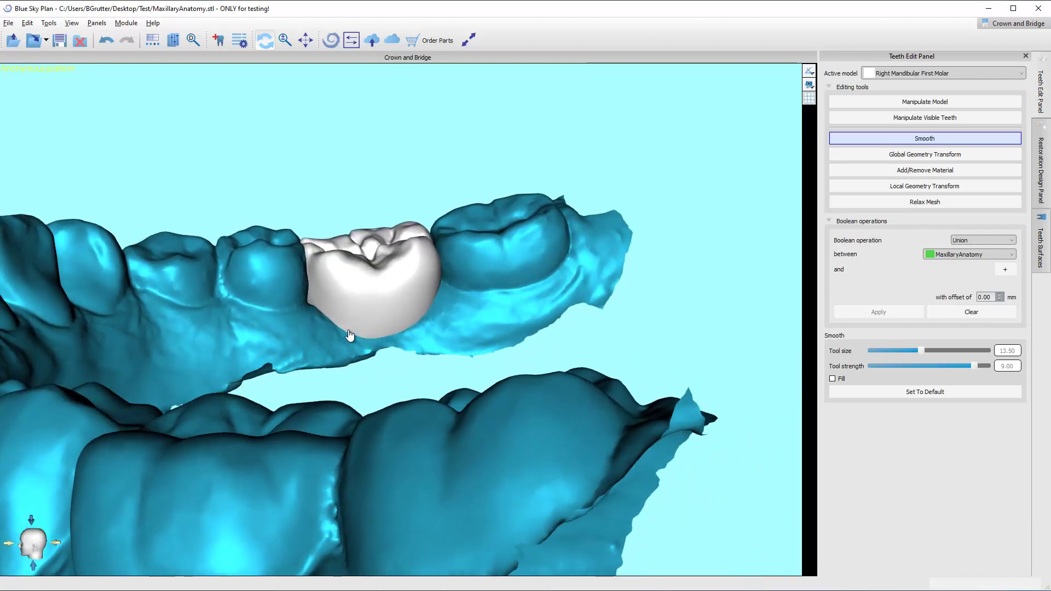
{"action": "left_click_drag", "start_coordinate": [350, 335], "coordinate": [431, 325]}
{"action": "right_click_drag", "start_coordinate": [431, 326], "coordinate": [440, 365]}
{"action": "mouse_move", "coordinate": [387, 331]}
{"action": "left_mouse_down"}
{"action": "mouse_move", "coordinate": [338, 325]}
{"action": "mouse_move", "coordinate": [431, 312]}
{"action": "left_mouse_up"}
{"action": "mouse_move", "coordinate": [234, 333]}
{"action": "right_mouse_down"}
{"action": "mouse_move", "coordinate": [487, 307]}
{"action": "mouse_move", "coordinate": [633, 364]}
{"action": "mouse_move", "coordinate": [425, 436]}
{"action": "mouse_move", "coordinate": [474, 465]}
{"action": "right_mouse_up"}
{"action": "mouse_move", "coordinate": [234, 329]}
{"action": "left_mouse_down"}
{"action": "mouse_move", "coordinate": [284, 352]}
{"action": "mouse_move", "coordinate": [244, 335]}
{"action": "left_mouse_up"}
{"action": "mouse_move", "coordinate": [245, 335]}
{"action": "right_mouse_down"}
{"action": "mouse_move", "coordinate": [403, 380]}
{"action": "mouse_move", "coordinate": [308, 331]}
{"action": "mouse_move", "coordinate": [241, 457]}
{"action": "mouse_move", "coordinate": [474, 445]}
{"action": "mouse_move", "coordinate": [442, 528]}
{"action": "mouse_move", "coordinate": [565, 300]}
{"action": "right_mouse_up"}
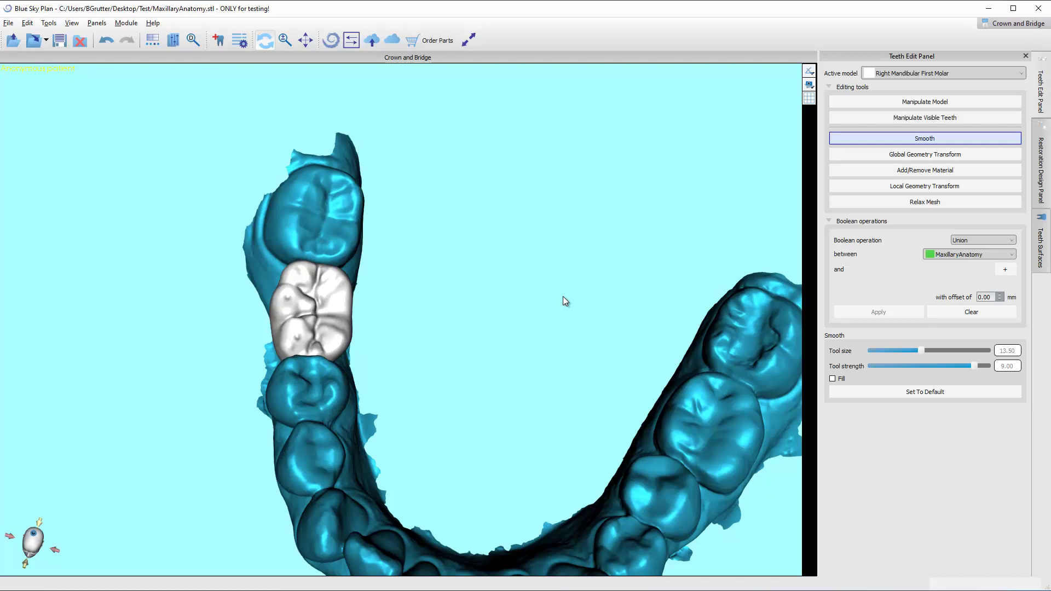
Show the MaxillaryAnatomy scan over the molar and bring the spots where the molar pierces it into close view.
{"action": "left_click", "coordinate": [1041, 246]}
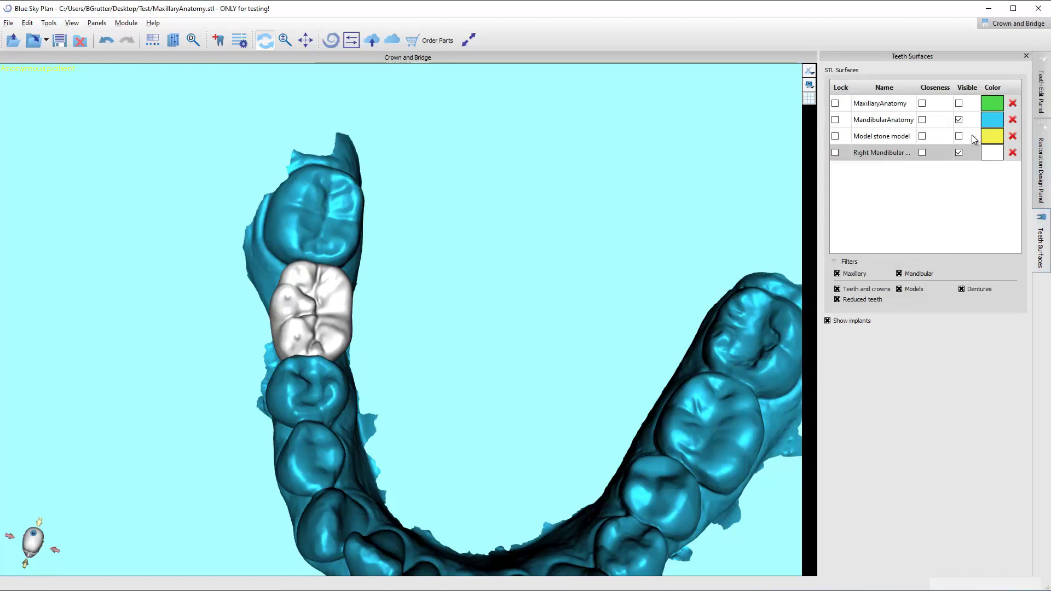
{"action": "left_click", "coordinate": [958, 103]}
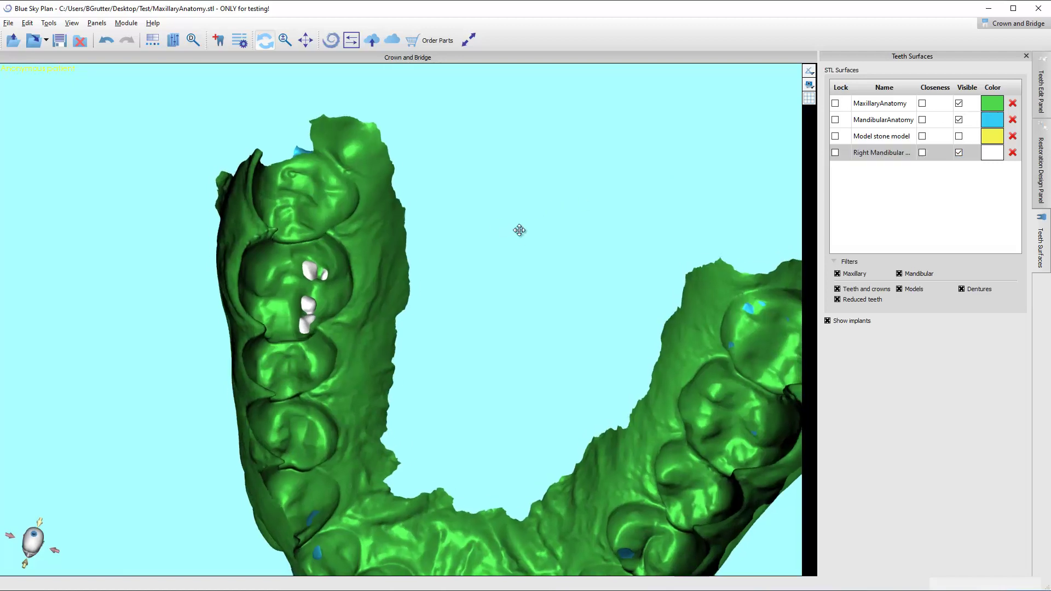
{"action": "scroll", "coordinate": [397, 343], "scroll_direction": "up", "scroll_amount": 5}
{"action": "scroll", "coordinate": [395, 337], "scroll_direction": "up", "scroll_amount": 2}
{"action": "middle_click_drag", "start_coordinate": [352, 324], "coordinate": [471, 341]}
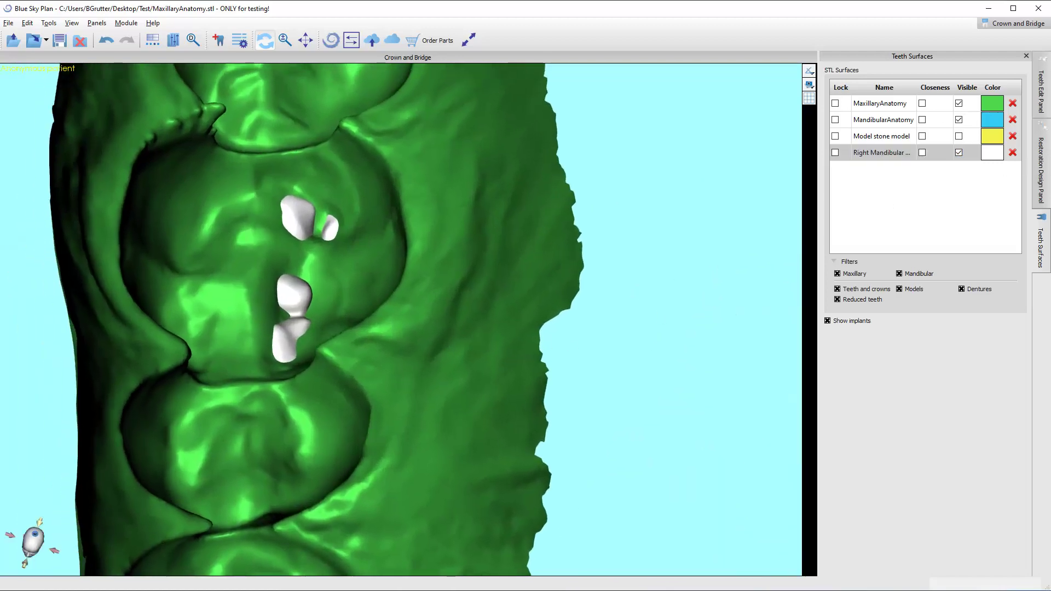
Remove the molar's cusp areas that protrude through the upper arch, using Add/Remove Material with a tool size of 3.50.
{"action": "left_click", "coordinate": [1040, 167]}
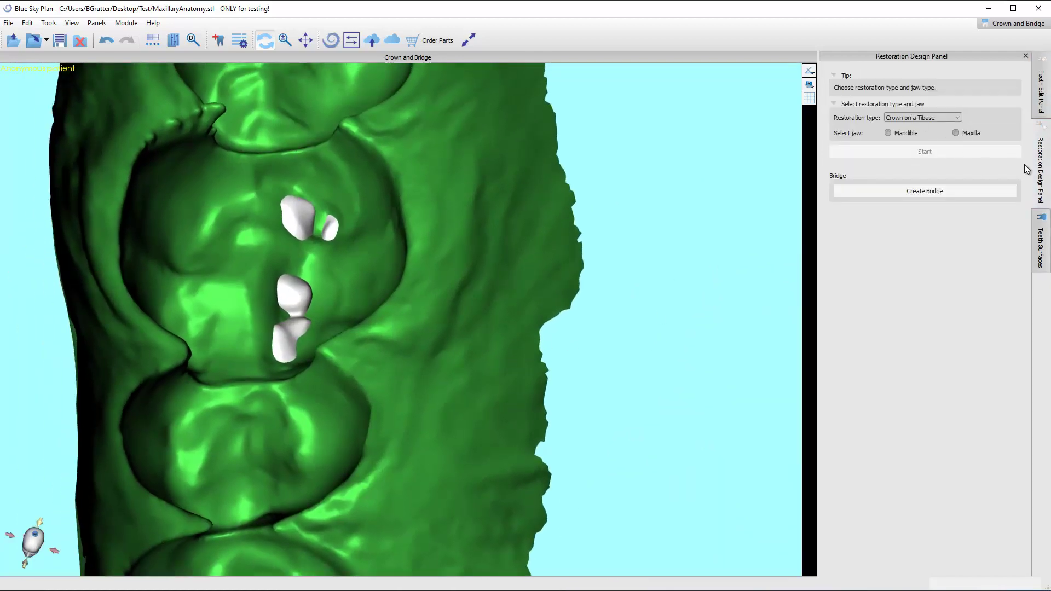
{"action": "left_click", "coordinate": [1040, 90]}
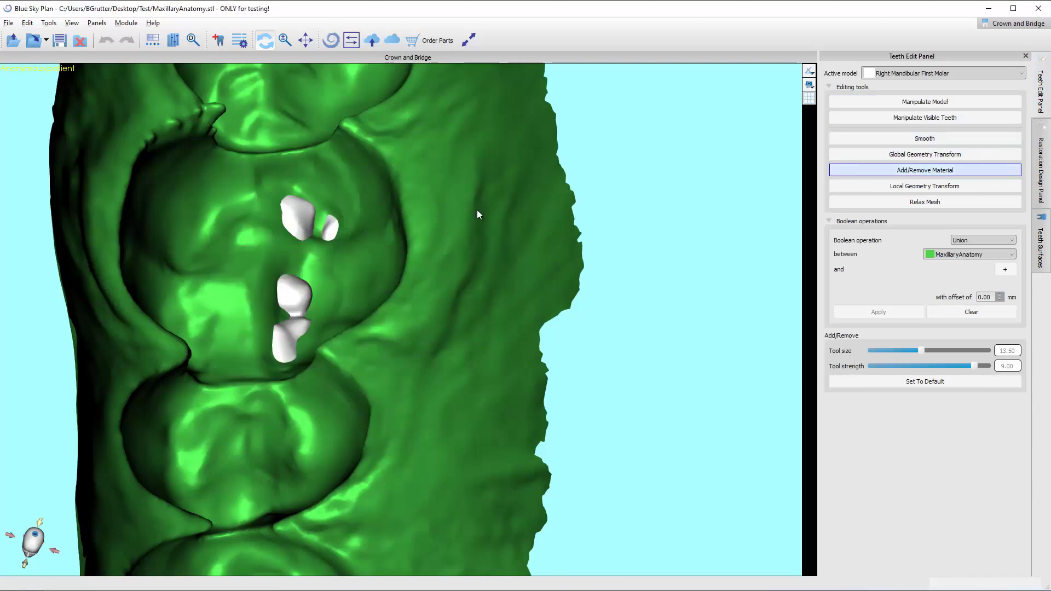
{"action": "left_click", "coordinate": [892, 351]}
{"action": "left_click", "coordinate": [301, 229]}
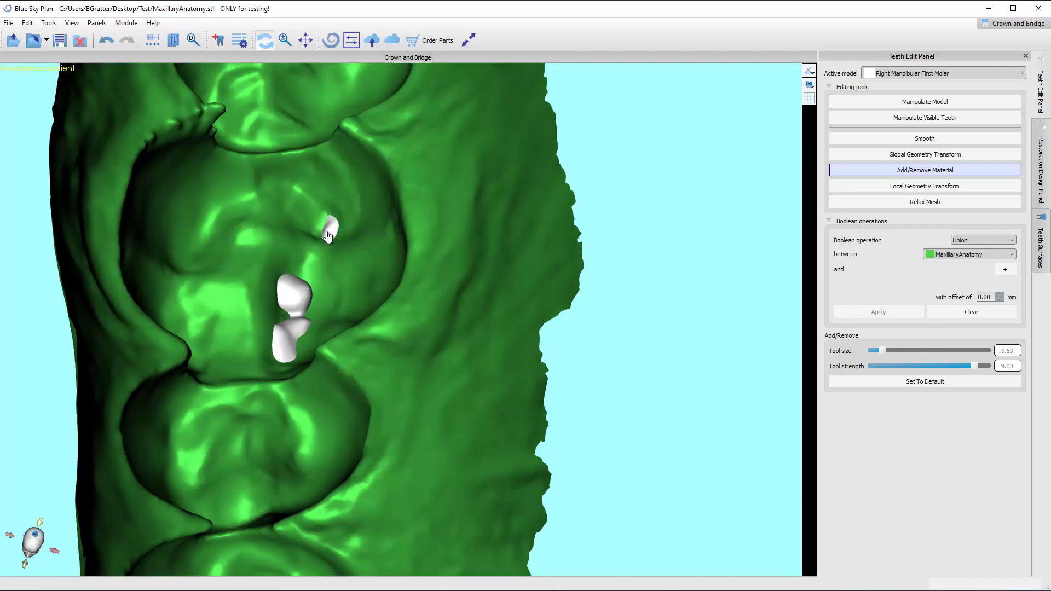
{"action": "left_click", "coordinate": [331, 237]}
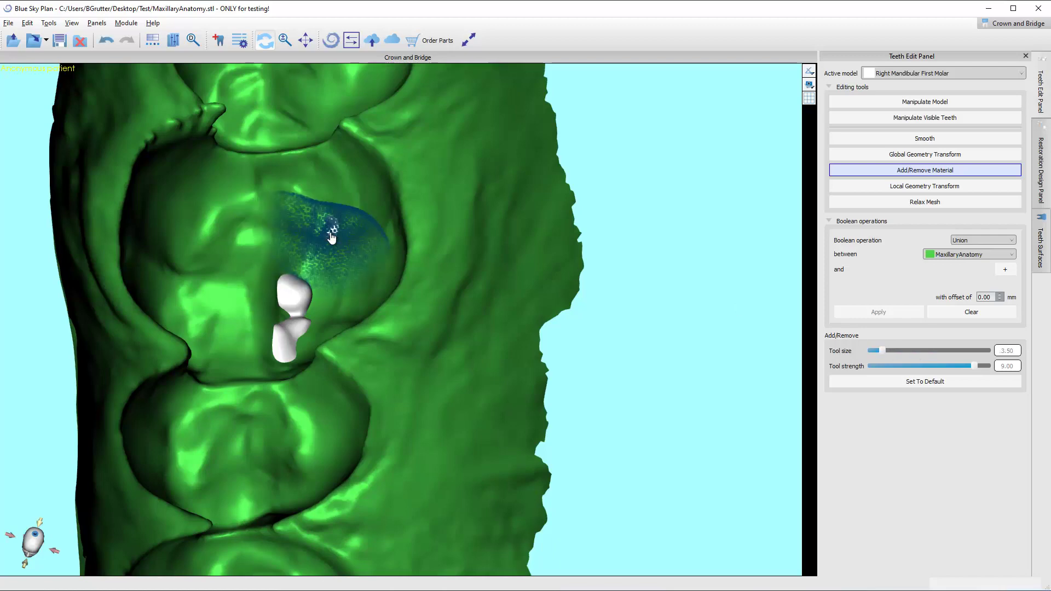
{"action": "left_click", "coordinate": [295, 308]}
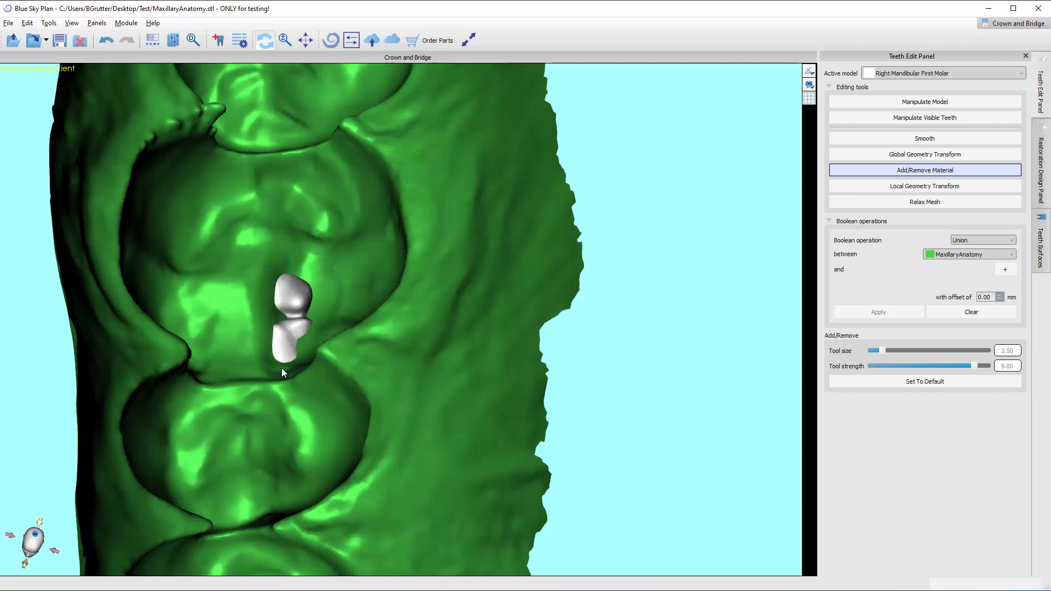
{"action": "mouse_move", "coordinate": [299, 319]}
{"action": "left_mouse_down"}
{"action": "mouse_move", "coordinate": [294, 301]}
{"action": "mouse_move", "coordinate": [301, 338]}
{"action": "left_mouse_up"}
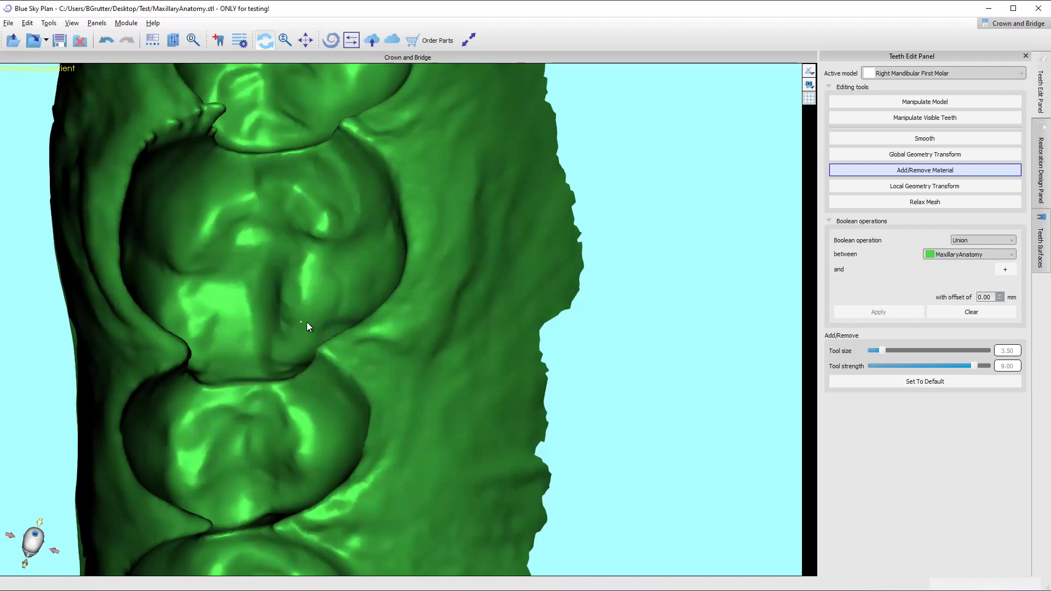
{"action": "left_click", "coordinate": [300, 325]}
Hide the MaxillaryAnatomy scan to uncover the molar and the lower arch.
{"action": "scroll", "coordinate": [457, 307], "scroll_direction": "down", "scroll_amount": 5}
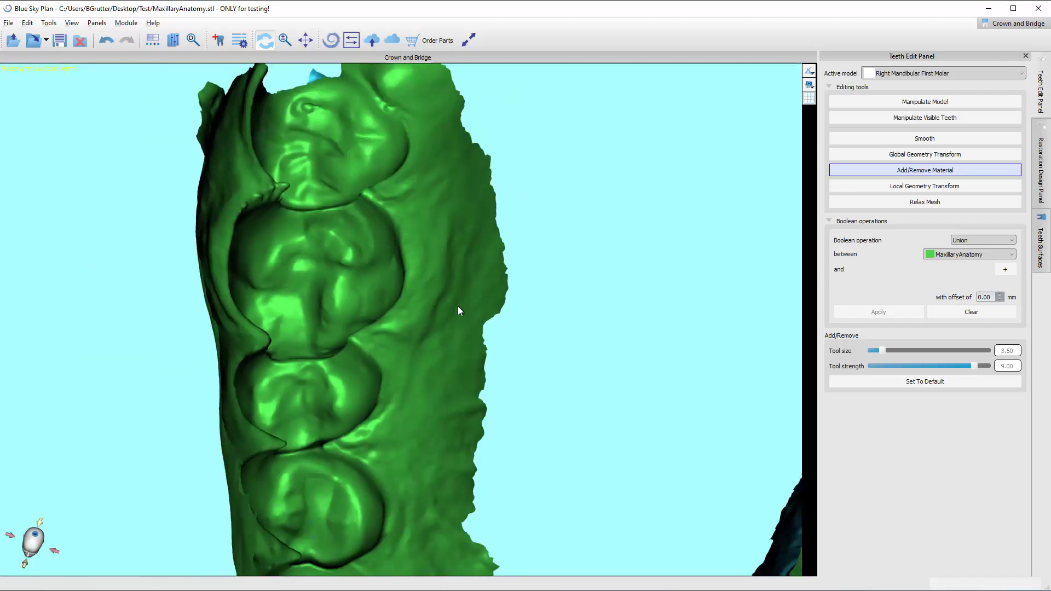
{"action": "left_click_drag", "start_coordinate": [497, 319], "coordinate": [534, 264]}
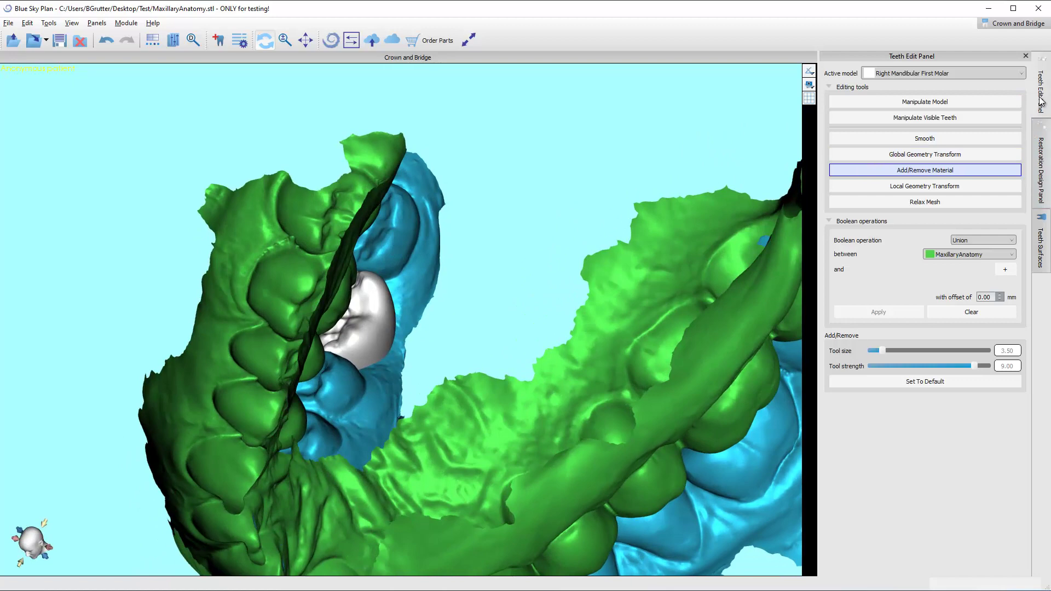
{"action": "left_click", "coordinate": [1041, 246]}
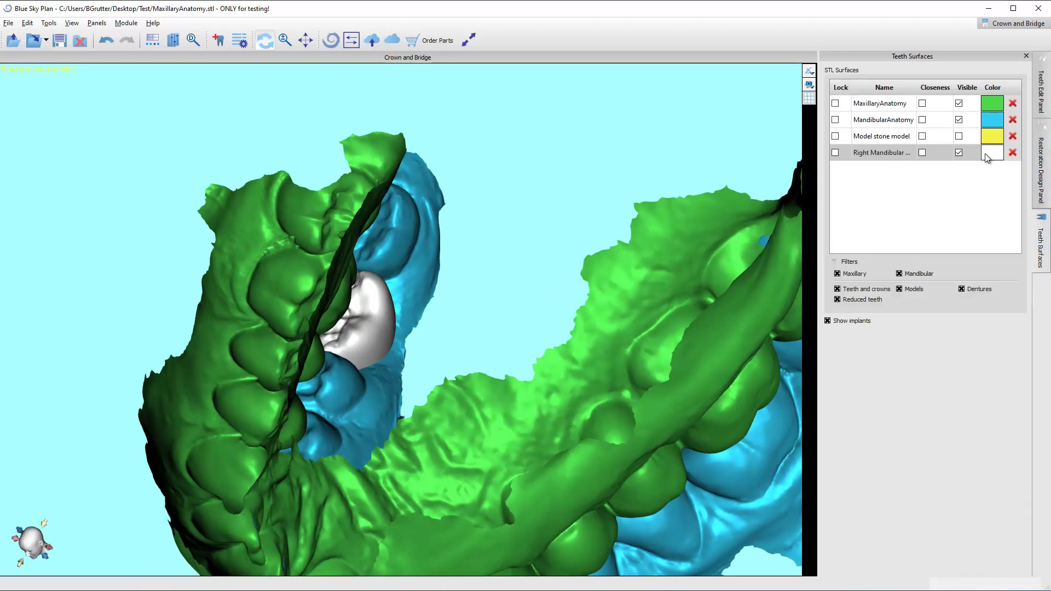
{"action": "left_click", "coordinate": [959, 104]}
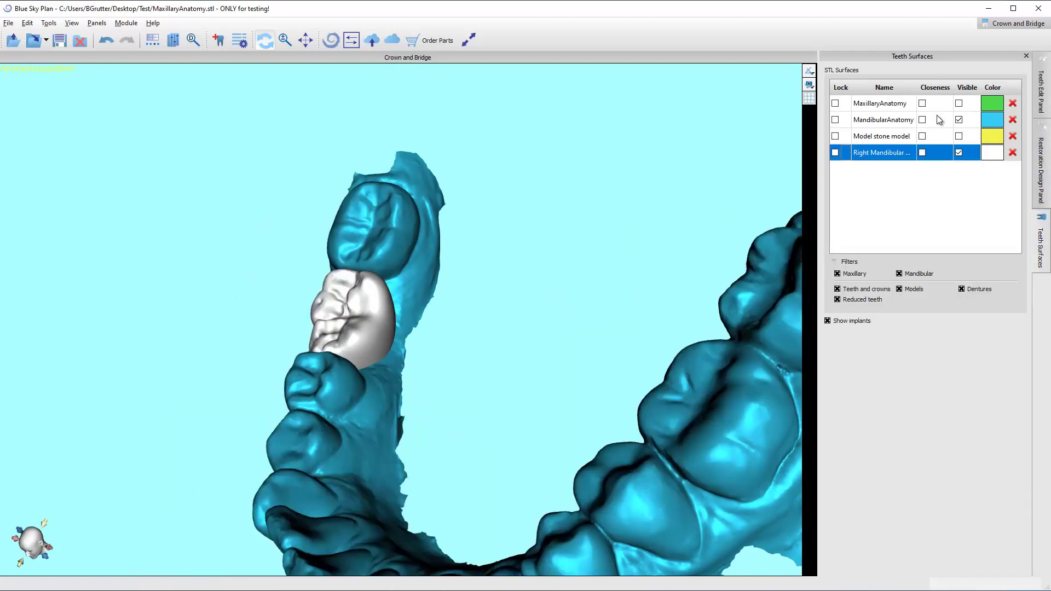
Adjust the molar's gum-side base where it meets the lower arch, using Local Geometry Transform with a tool size of 5.50.
{"action": "left_click_drag", "start_coordinate": [457, 301], "coordinate": [437, 238]}
{"action": "left_click", "coordinate": [1041, 90]}
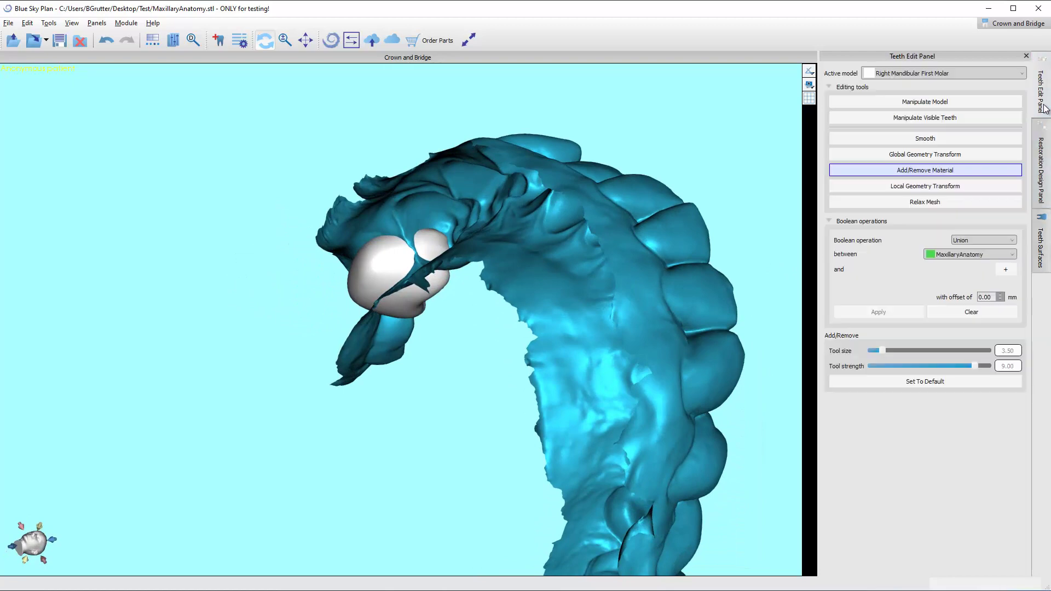
{"action": "left_click", "coordinate": [923, 188]}
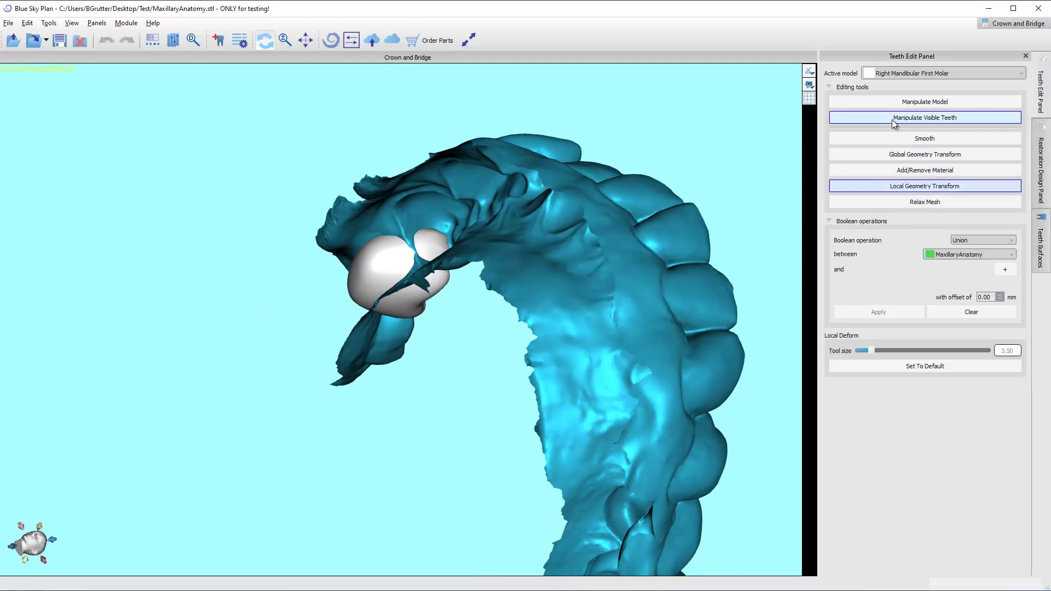
{"action": "left_click_drag", "start_coordinate": [471, 380], "coordinate": [506, 312]}
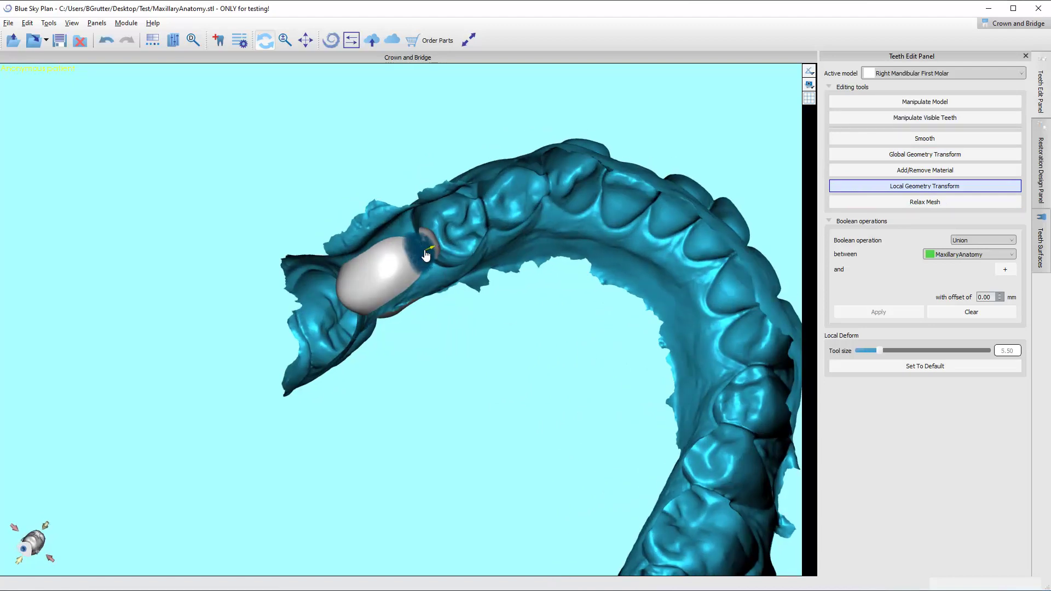
{"action": "right_click_drag", "start_coordinate": [426, 255], "coordinate": [372, 268]}
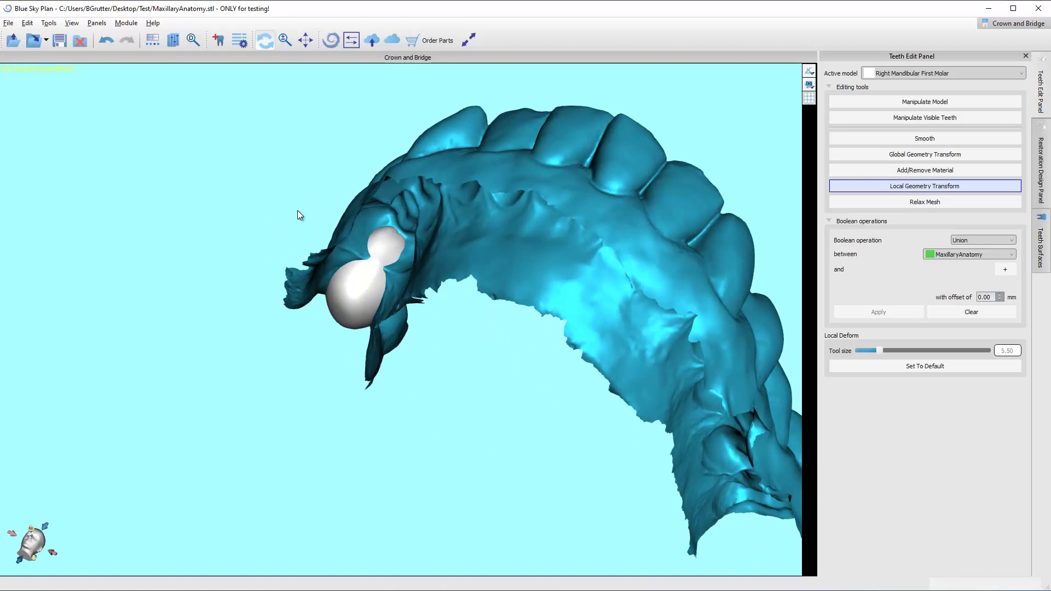
{"action": "mouse_move", "coordinate": [298, 210]}
{"action": "right_mouse_down"}
{"action": "mouse_move", "coordinate": [321, 197]}
{"action": "mouse_move", "coordinate": [310, 178]}
{"action": "right_mouse_up"}
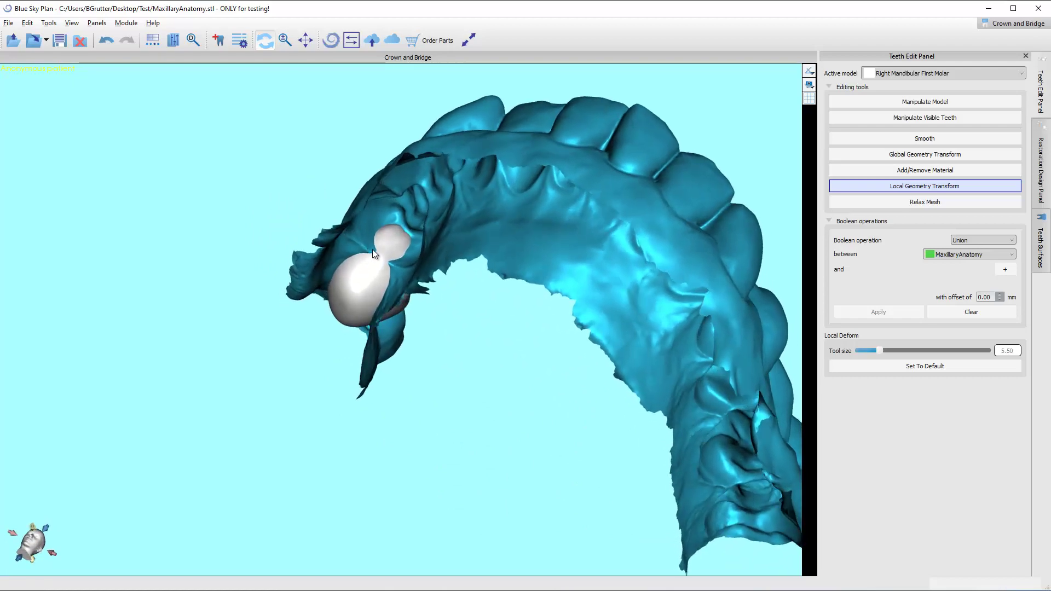
{"action": "left_click_drag", "start_coordinate": [372, 252], "coordinate": [369, 257]}
{"action": "right_click_drag", "start_coordinate": [399, 269], "coordinate": [567, 376]}
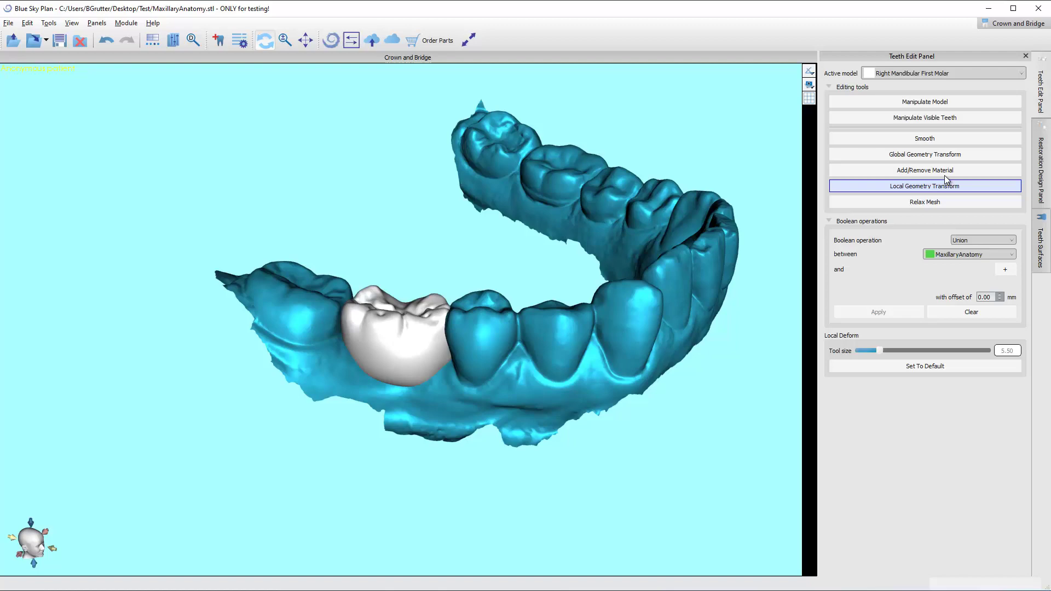
{"action": "left_click", "coordinate": [920, 186]}
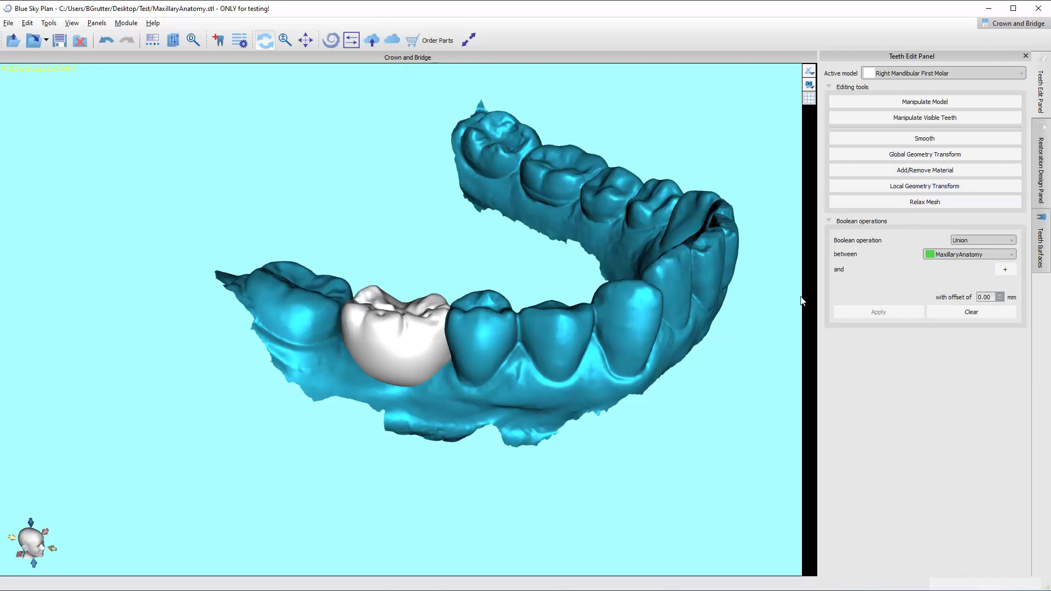
Show the Model stone model in place of the MandibularAnatomy scan and check how the molar sits on it.
{"action": "left_click_drag", "start_coordinate": [495, 219], "coordinate": [412, 425]}
{"action": "right_click_drag", "start_coordinate": [411, 425], "coordinate": [544, 348]}
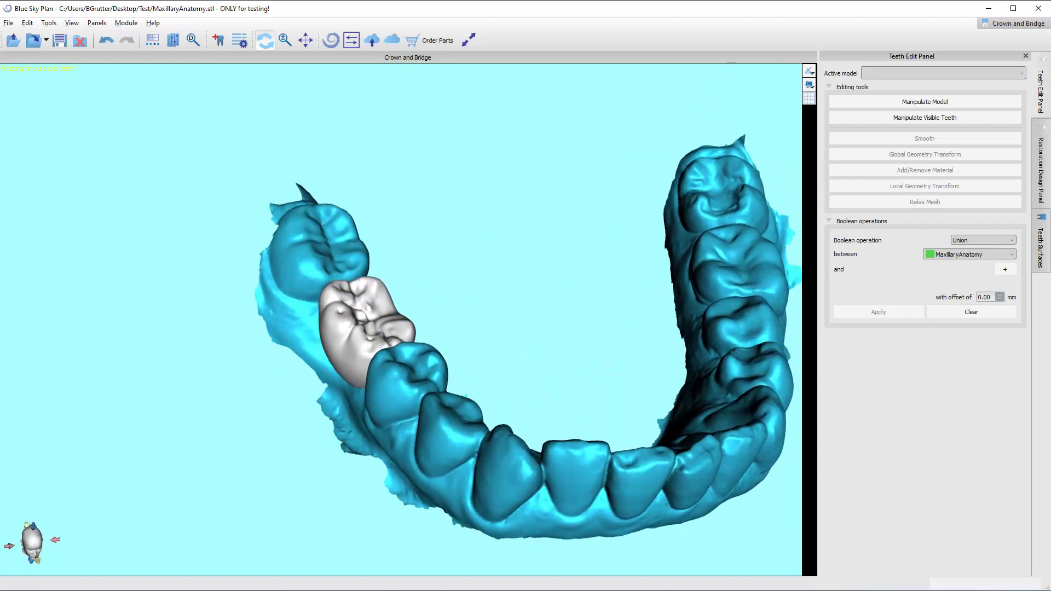
{"action": "left_click", "coordinate": [1044, 240]}
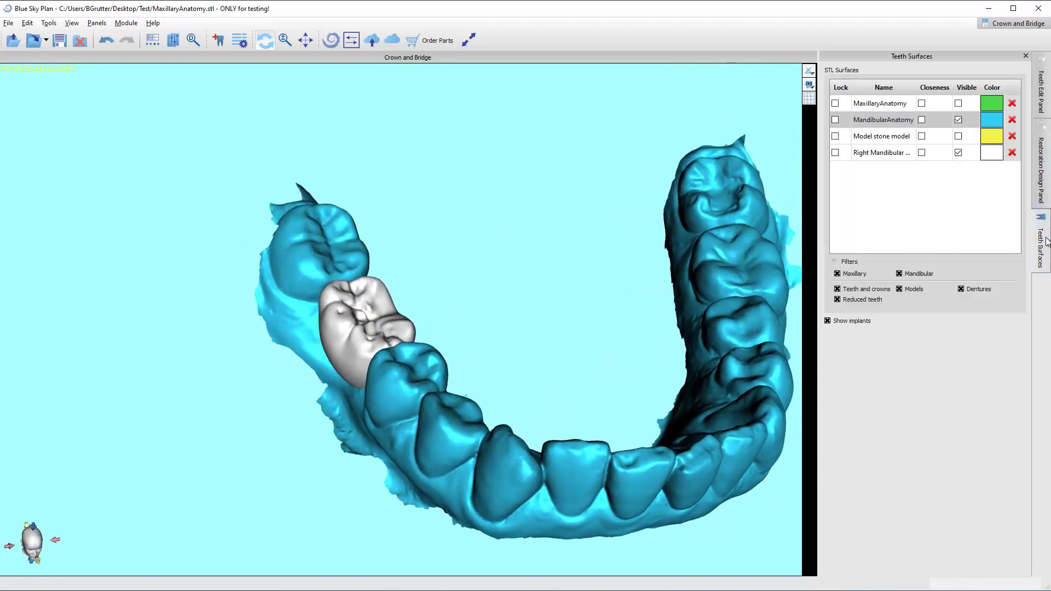
{"action": "left_click", "coordinate": [959, 137]}
{"action": "left_click", "coordinate": [959, 136]}
{"action": "left_click", "coordinate": [958, 120]}
{"action": "right_click_drag", "start_coordinate": [672, 248], "coordinate": [264, 334]}
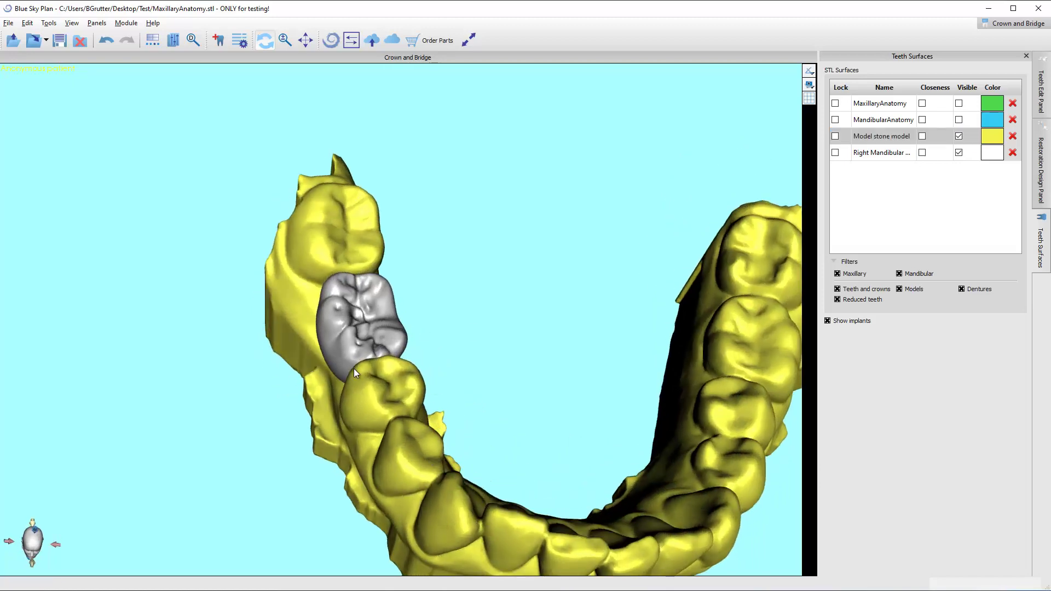
{"action": "right_click_drag", "start_coordinate": [475, 415], "coordinate": [375, 345]}
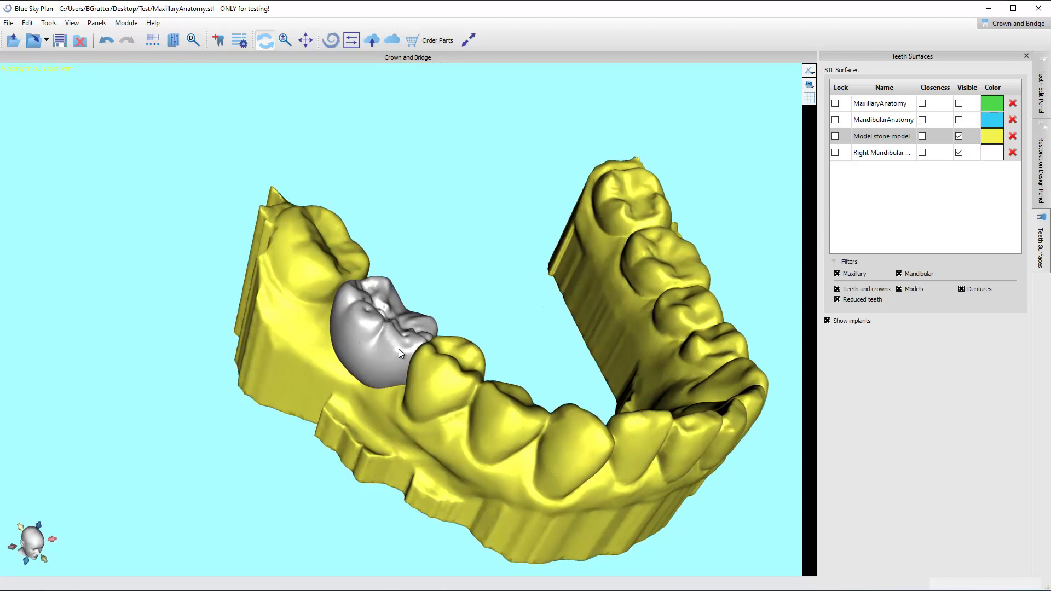
{"action": "right_click_drag", "start_coordinate": [592, 342], "coordinate": [529, 314]}
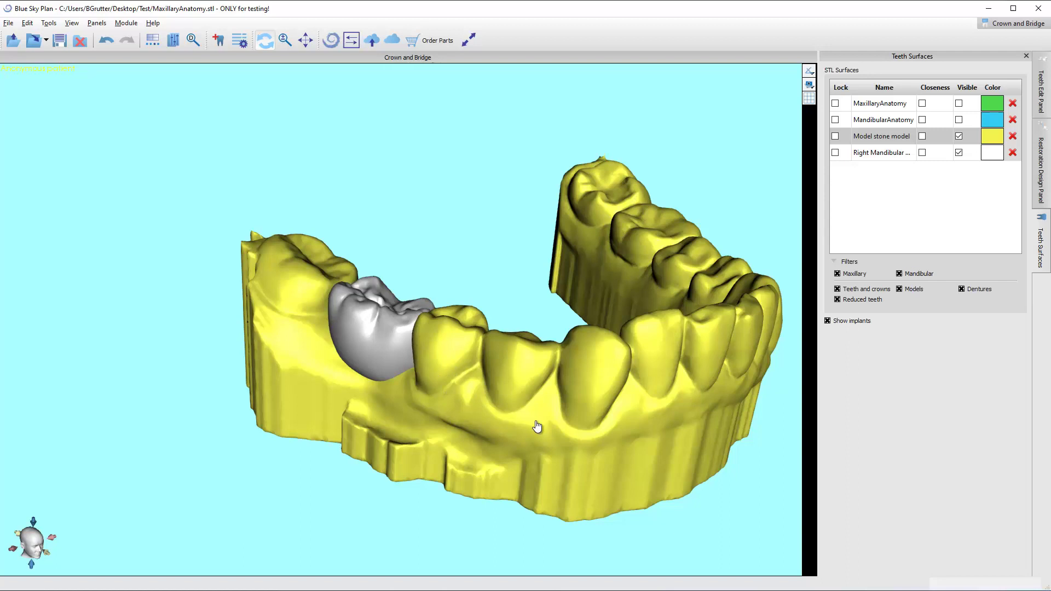
Set the Boolean operation to Union with Model stone model as the first surface.
{"action": "left_click", "coordinate": [1041, 90]}
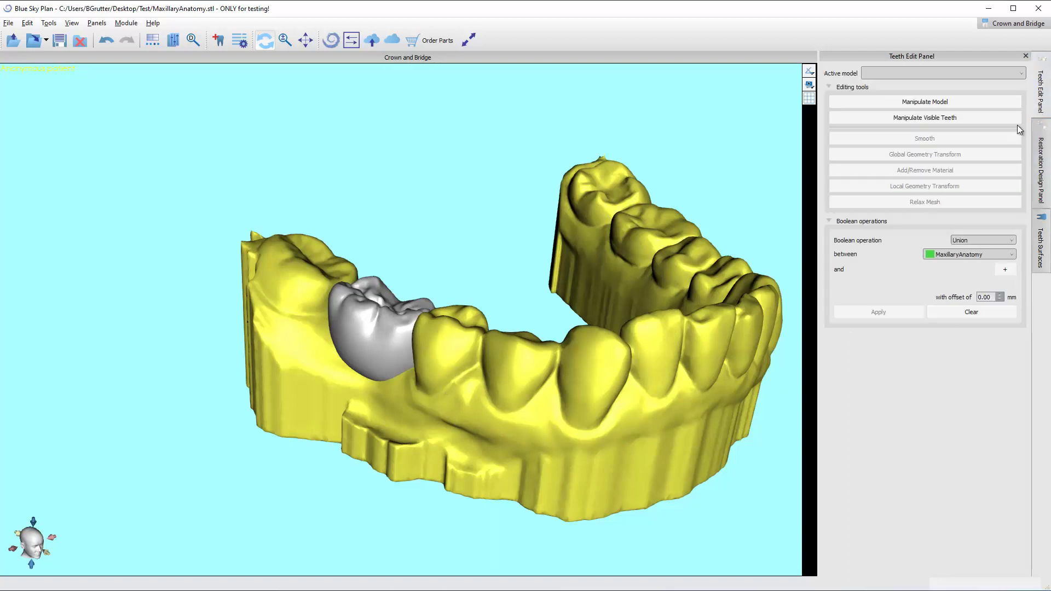
{"action": "left_click", "coordinate": [829, 220]}
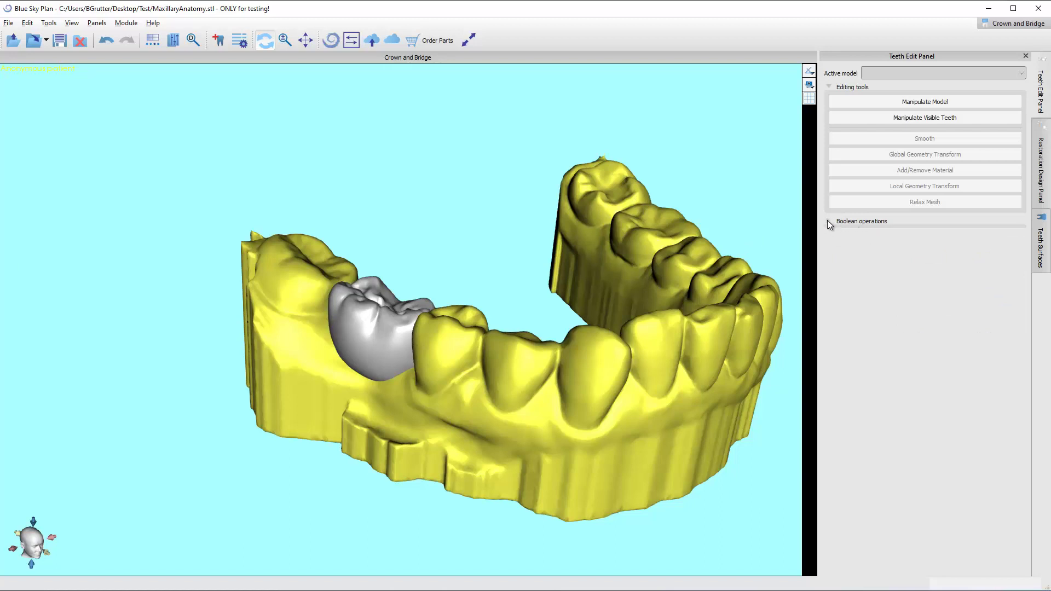
{"action": "left_click", "coordinate": [830, 223]}
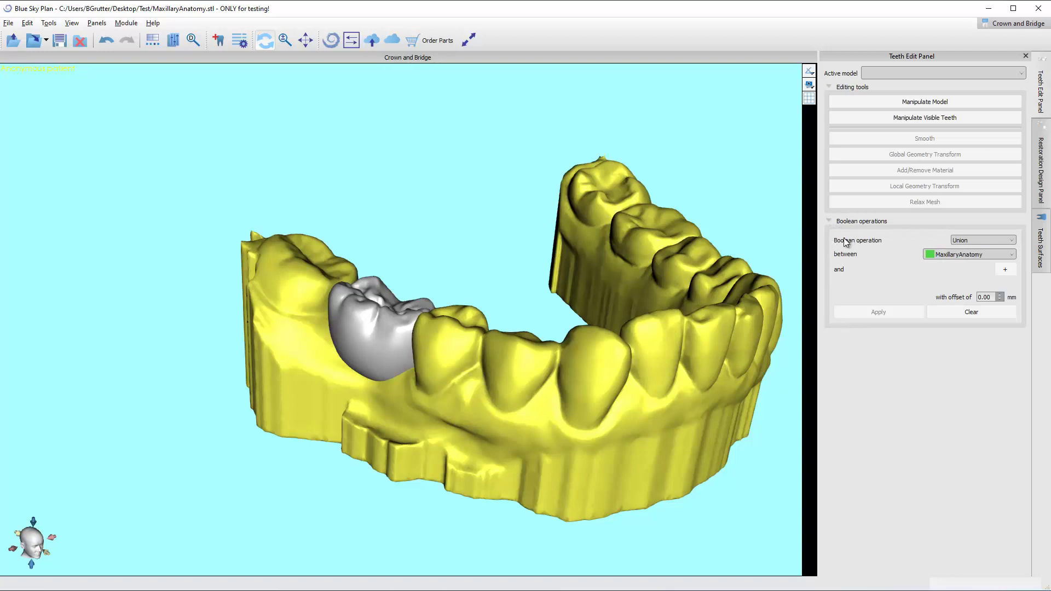
{"action": "left_click", "coordinate": [959, 241]}
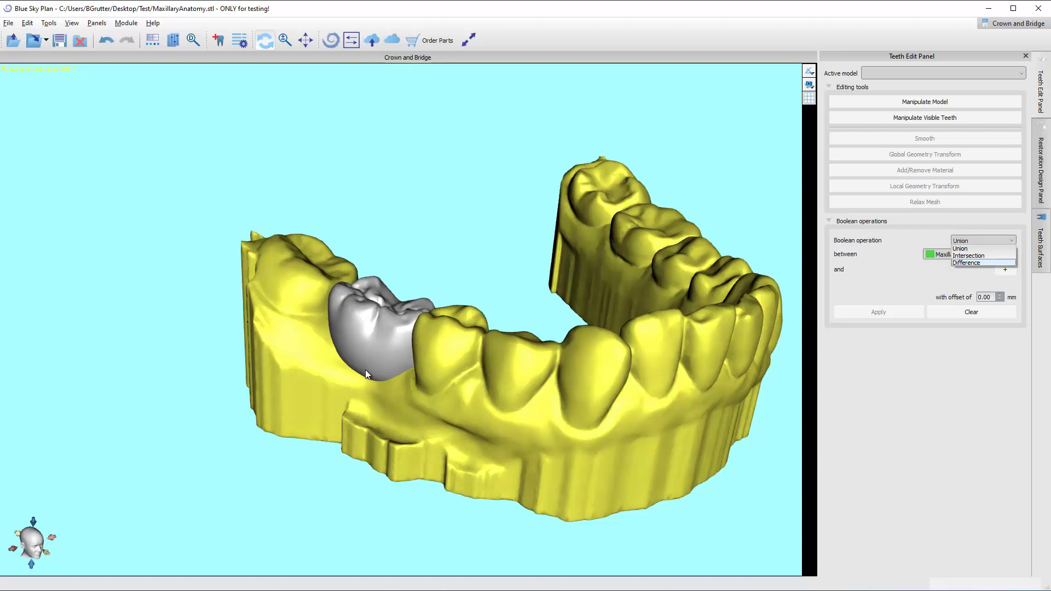
{"action": "left_click", "coordinate": [959, 249]}
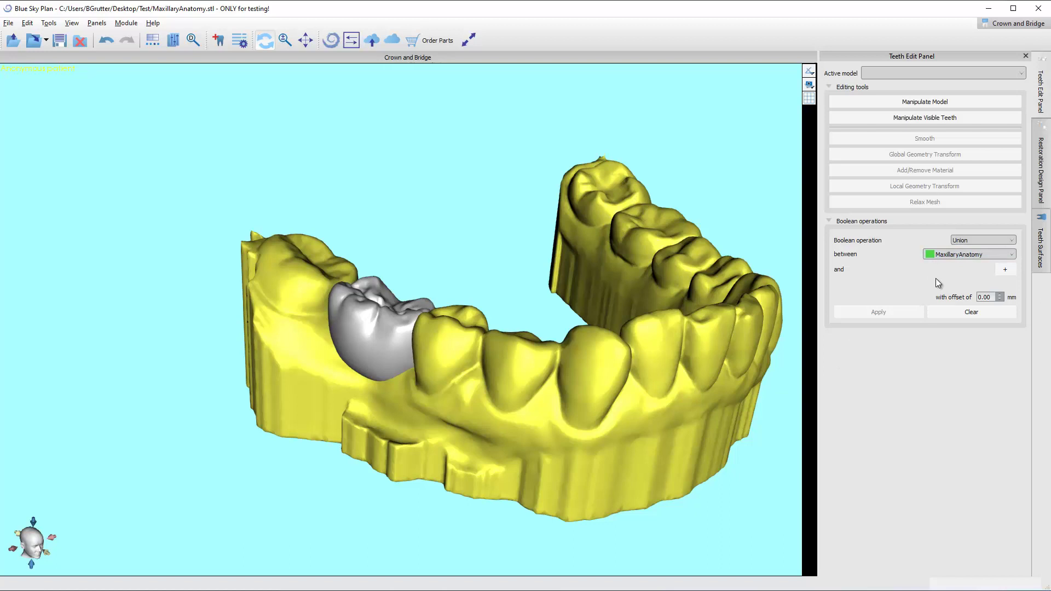
{"action": "left_click", "coordinate": [957, 255]}
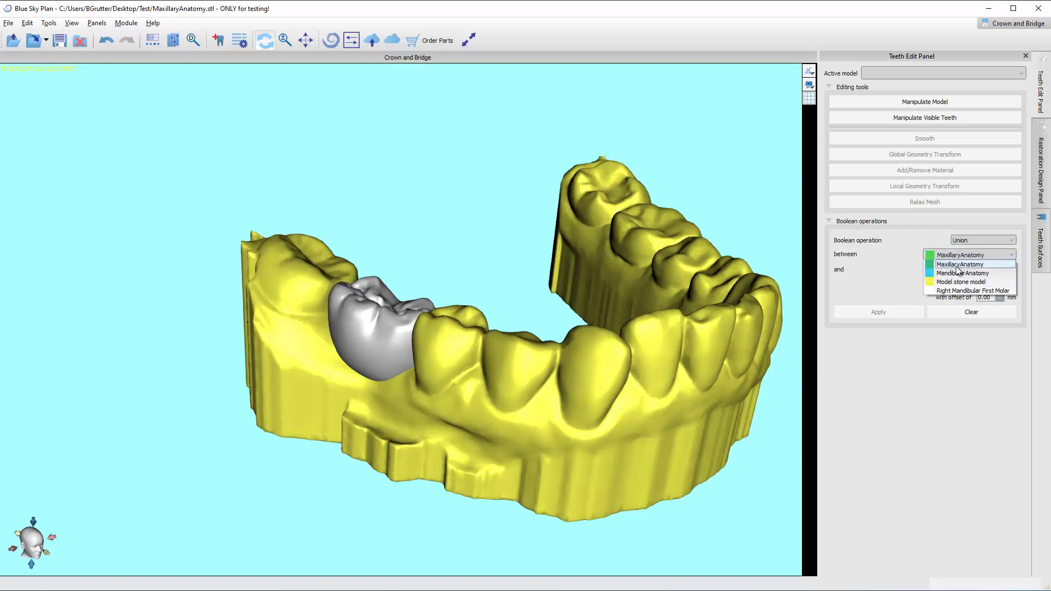
{"action": "left_click", "coordinate": [955, 282]}
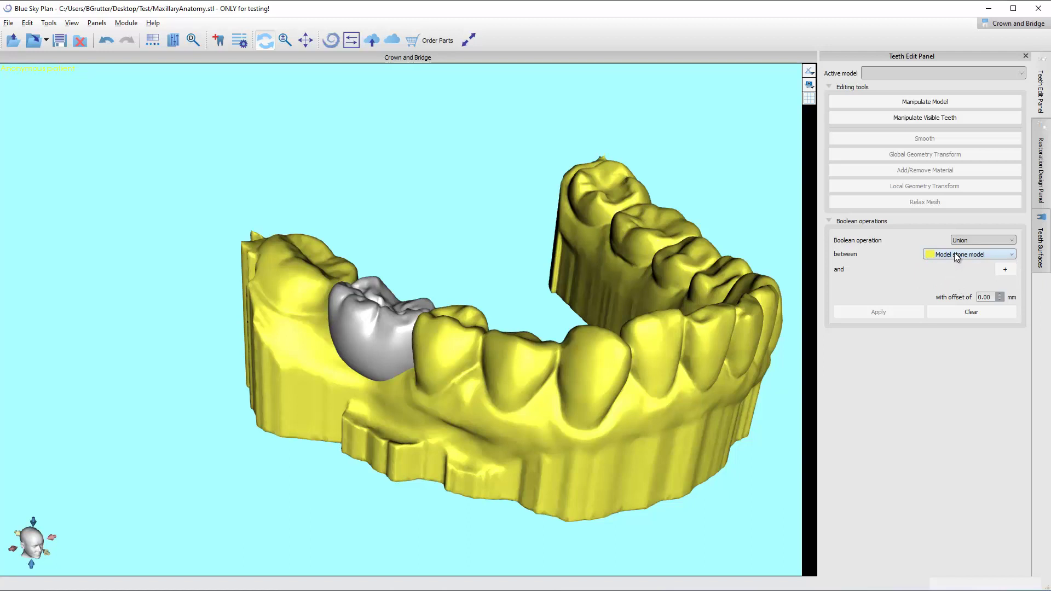
{"action": "left_click", "coordinate": [1041, 247]}
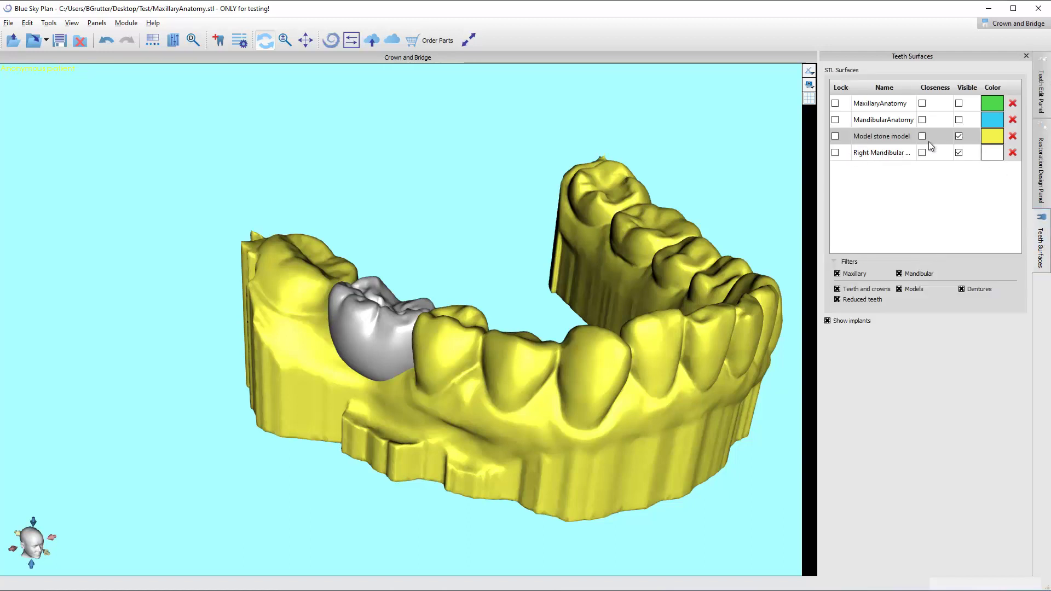
{"action": "left_click", "coordinate": [1037, 107]}
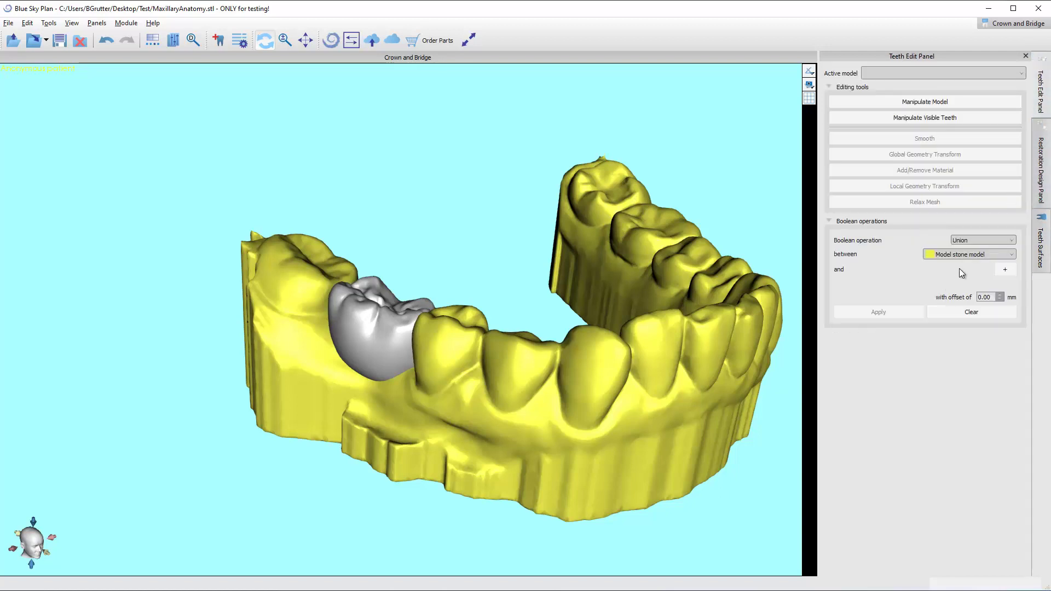
Add Right Mandibular First Molar as the second surface and apply the union with an offset of 0.00 mm.
{"action": "left_click", "coordinate": [1013, 271]}
{"action": "left_click", "coordinate": [876, 287]}
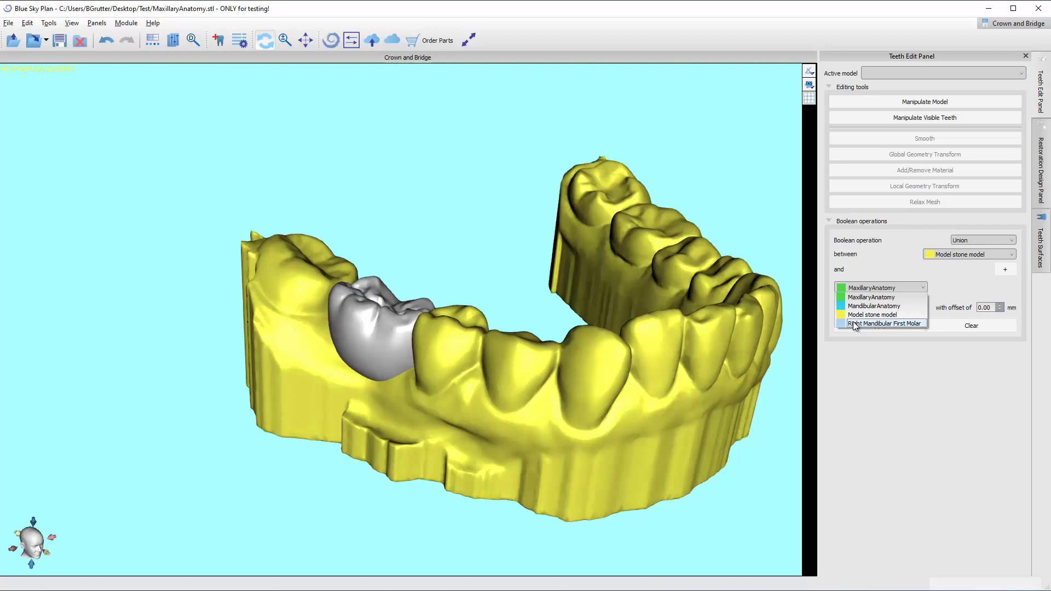
{"action": "left_click", "coordinate": [855, 324]}
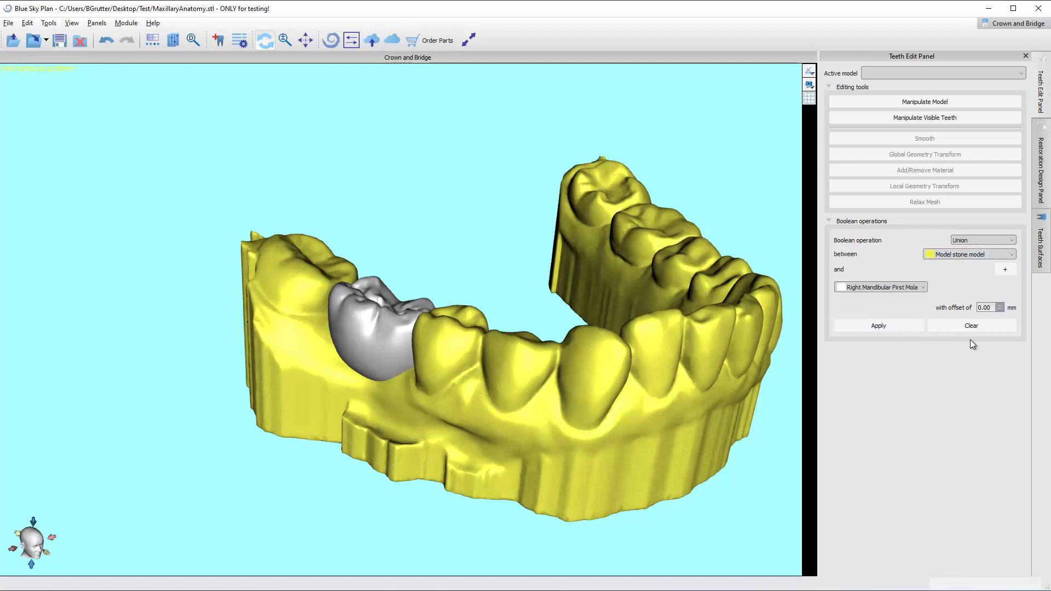
{"action": "left_click", "coordinate": [884, 329]}
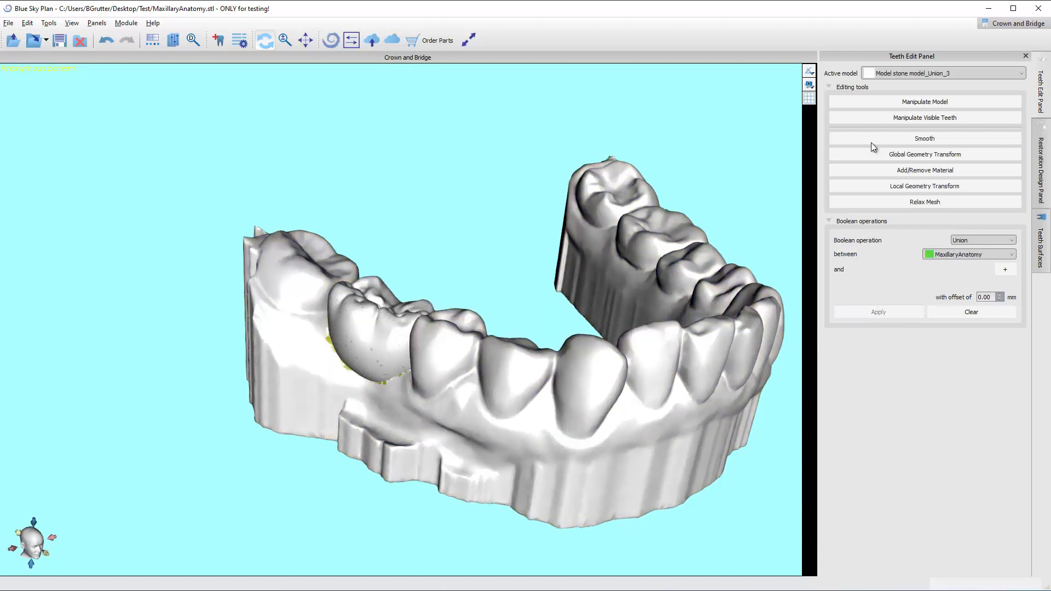
Hide the original Model stone model and the separate Right Mandibular First Molar, leaving only the united model visible.
{"action": "left_click", "coordinate": [1042, 249]}
{"action": "left_click", "coordinate": [959, 136]}
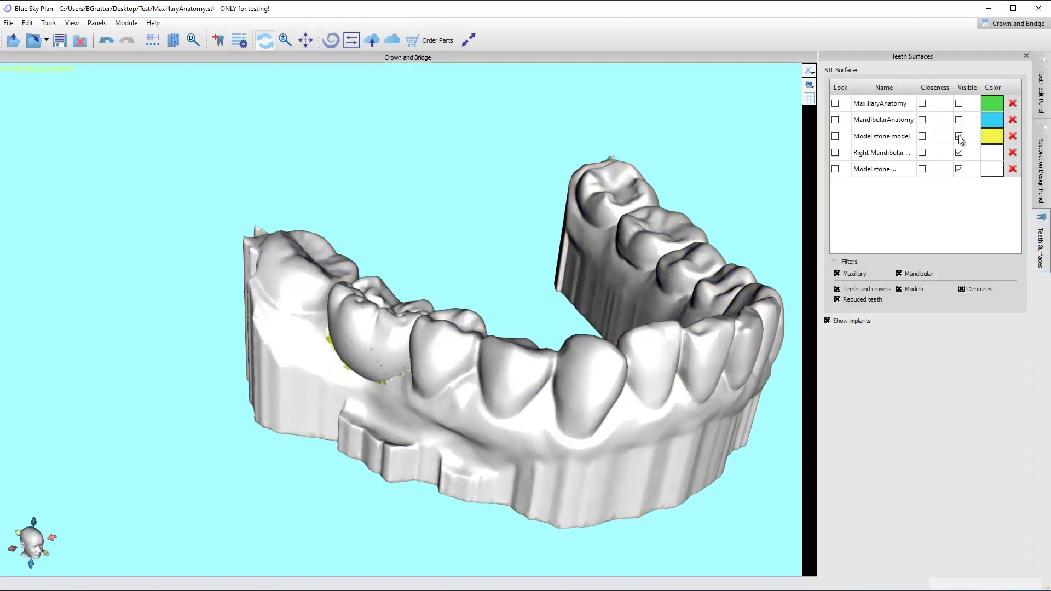
{"action": "left_click", "coordinate": [958, 152]}
Examine the seam between the molar, the gum and the neighbouring teeth on the united model from the cheek side and above.
{"action": "left_click_drag", "start_coordinate": [629, 306], "coordinate": [351, 364]}
{"action": "scroll", "coordinate": [539, 340], "scroll_direction": "down", "scroll_amount": 3}
{"action": "scroll", "coordinate": [645, 359], "scroll_direction": "up", "scroll_amount": 5}
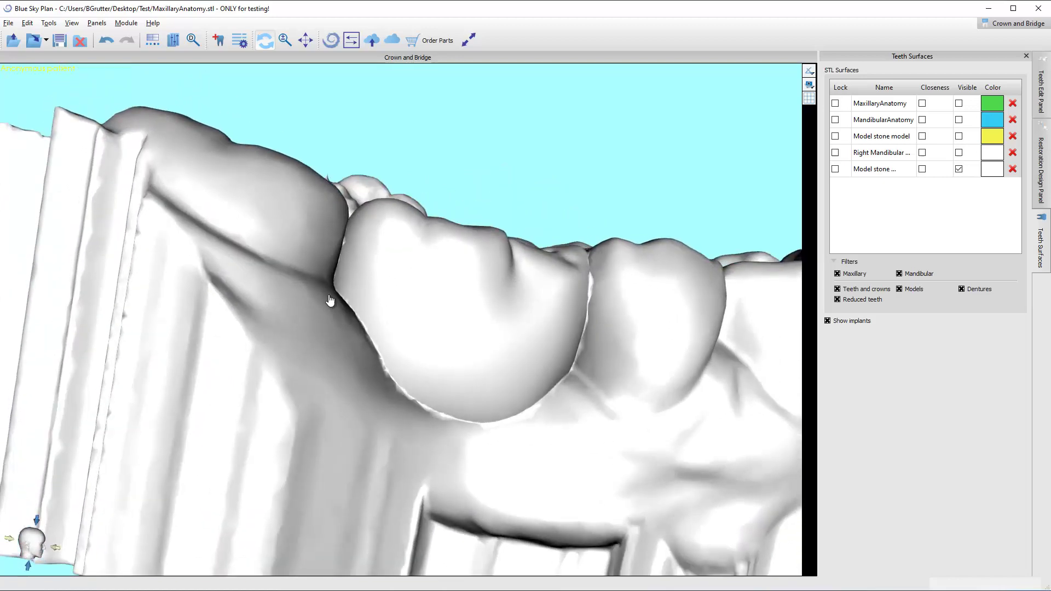
{"action": "left_click_drag", "start_coordinate": [528, 148], "coordinate": [496, 195]}
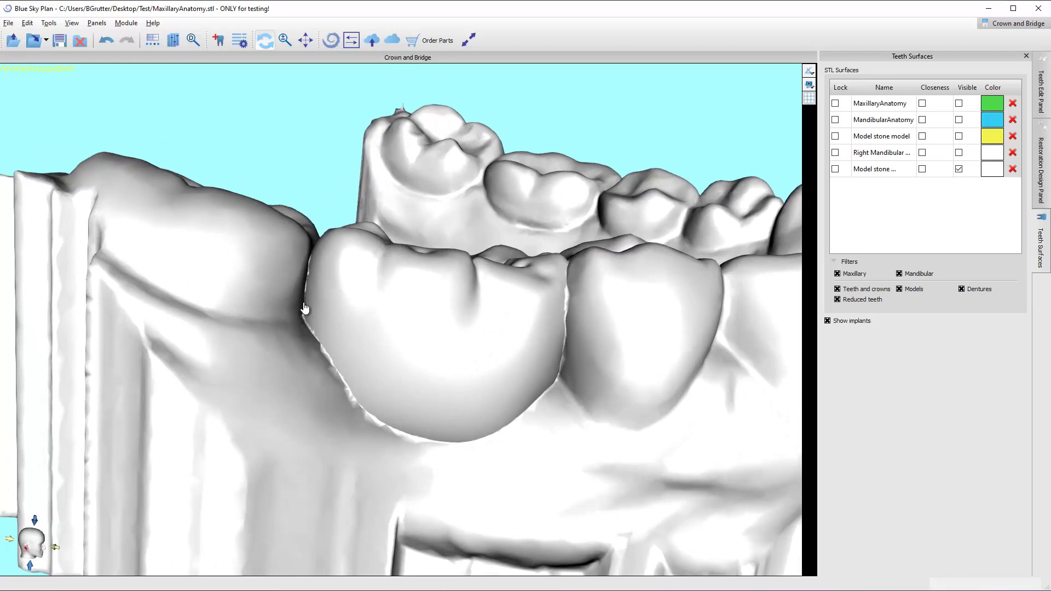
{"action": "left_click_drag", "start_coordinate": [302, 318], "coordinate": [313, 309]}
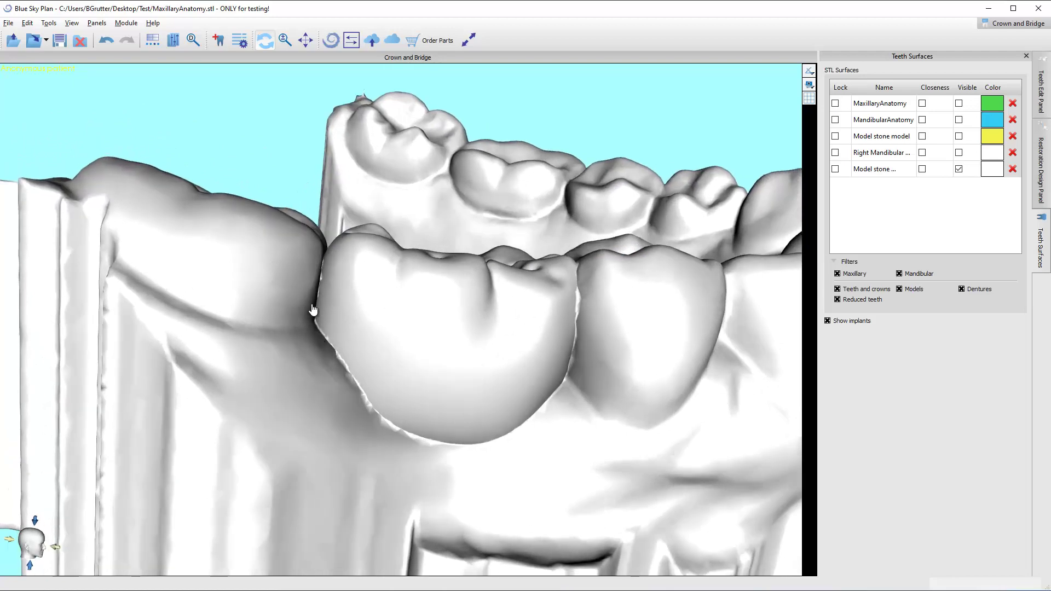
{"action": "left_click_drag", "start_coordinate": [548, 240], "coordinate": [542, 339]}
{"action": "left_click_drag", "start_coordinate": [418, 403], "coordinate": [555, 364]}
{"action": "scroll", "coordinate": [528, 363], "scroll_direction": "up", "scroll_amount": 3}
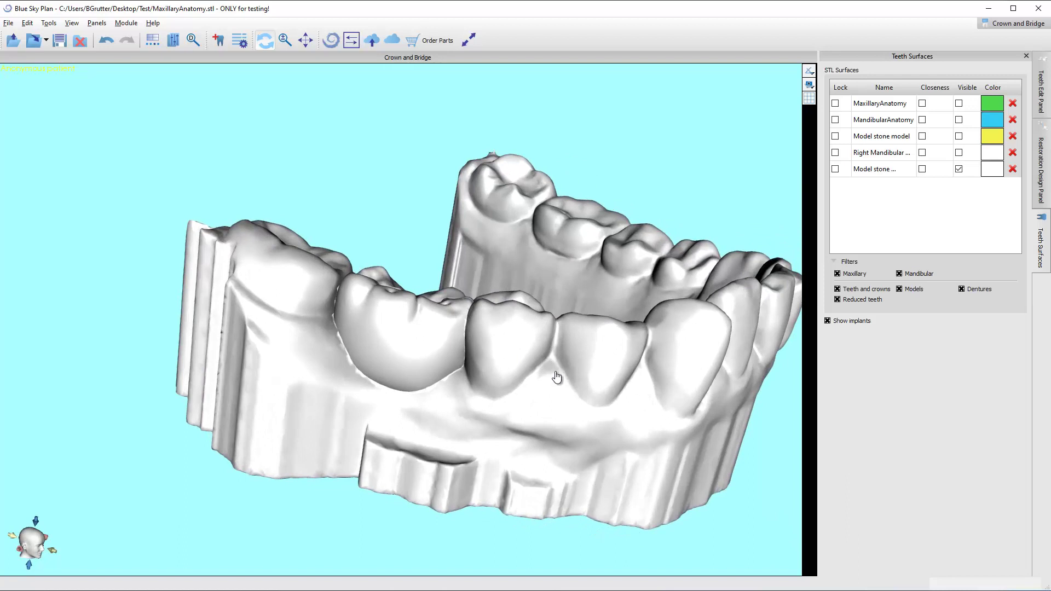
{"action": "left_click_drag", "start_coordinate": [554, 376], "coordinate": [366, 332]}
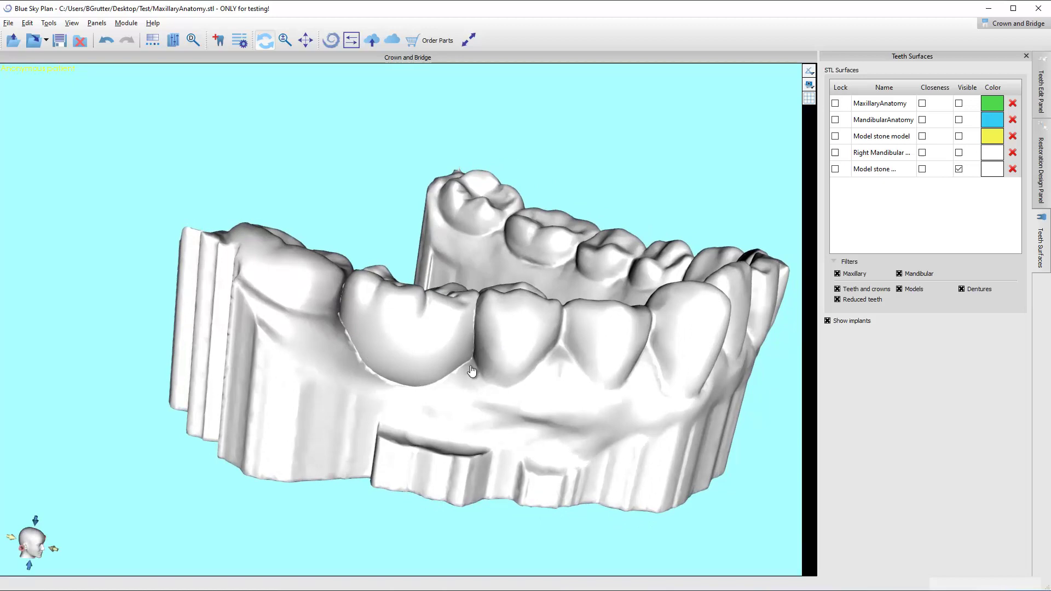
{"action": "left_click_drag", "start_coordinate": [531, 345], "coordinate": [517, 295]}
{"action": "left_click_drag", "start_coordinate": [521, 258], "coordinate": [381, 431]}
{"action": "left_click_drag", "start_coordinate": [619, 354], "coordinate": [353, 400]}
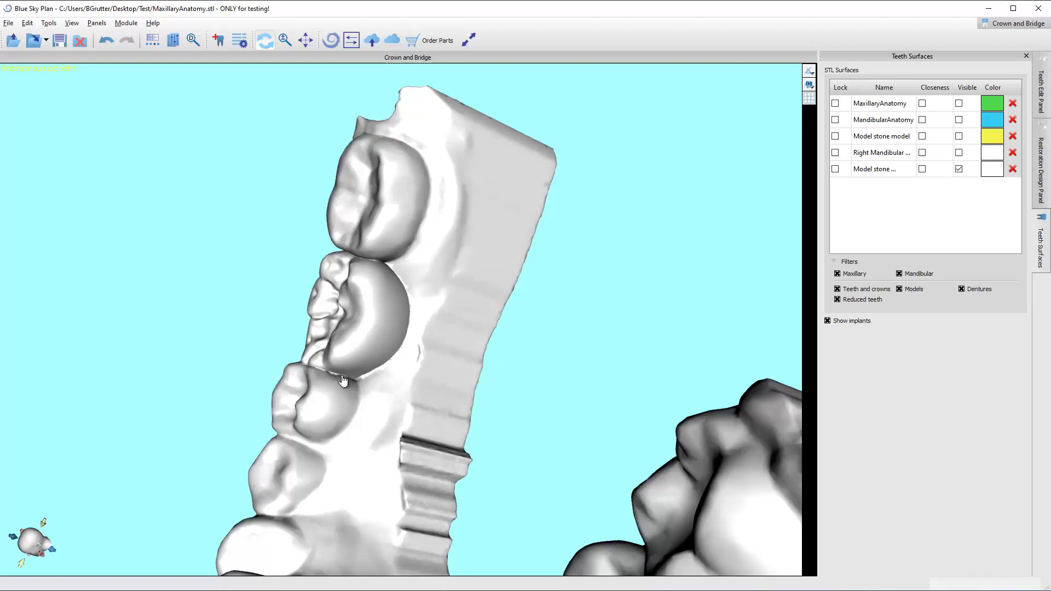
{"action": "left_click_drag", "start_coordinate": [355, 381], "coordinate": [553, 276]}
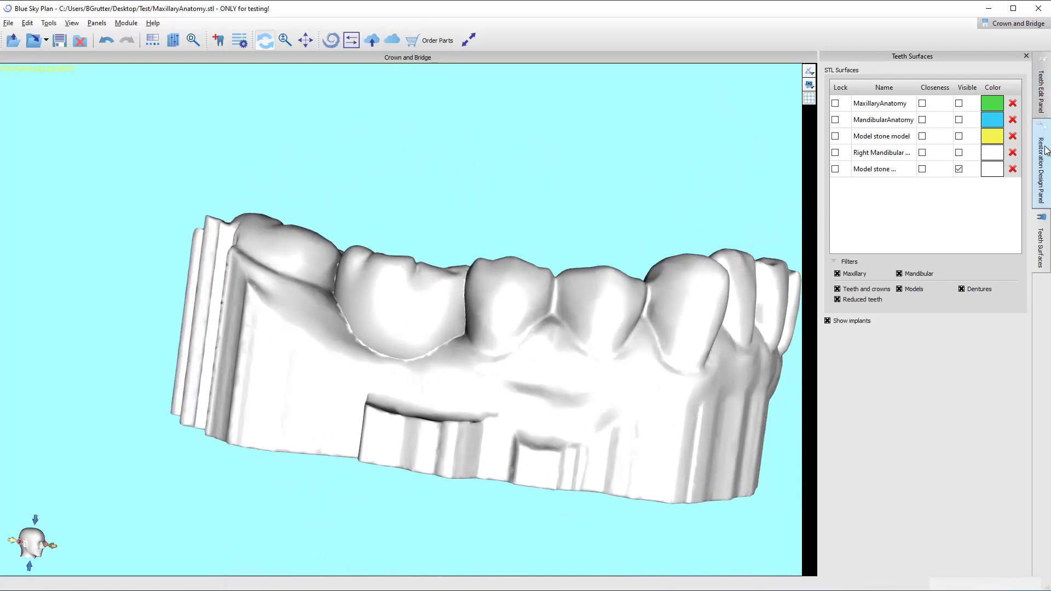
{"action": "left_click", "coordinate": [1031, 26]}
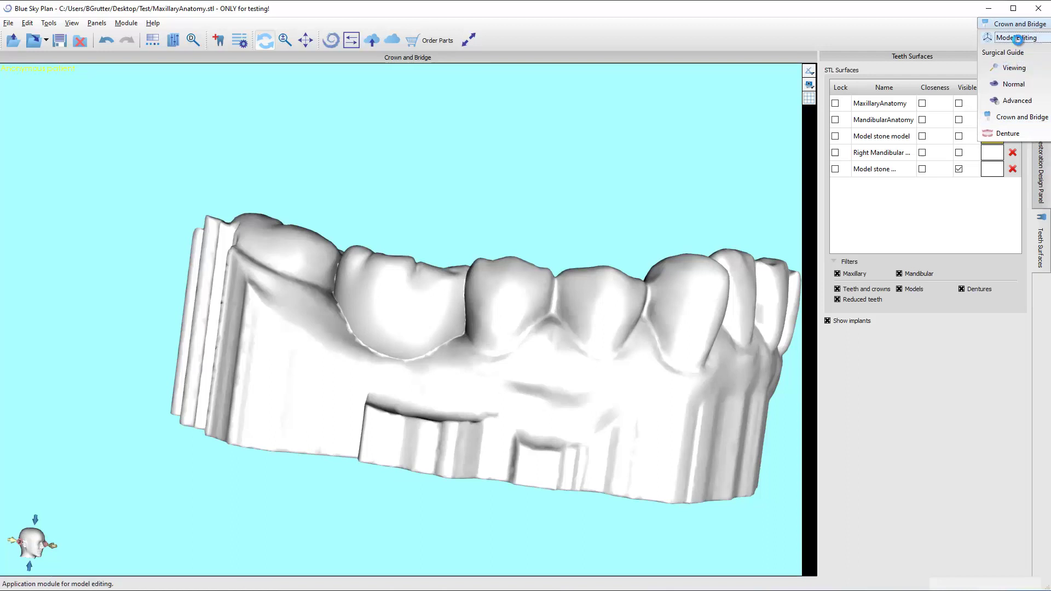
{"action": "left_click", "coordinate": [1016, 38]}
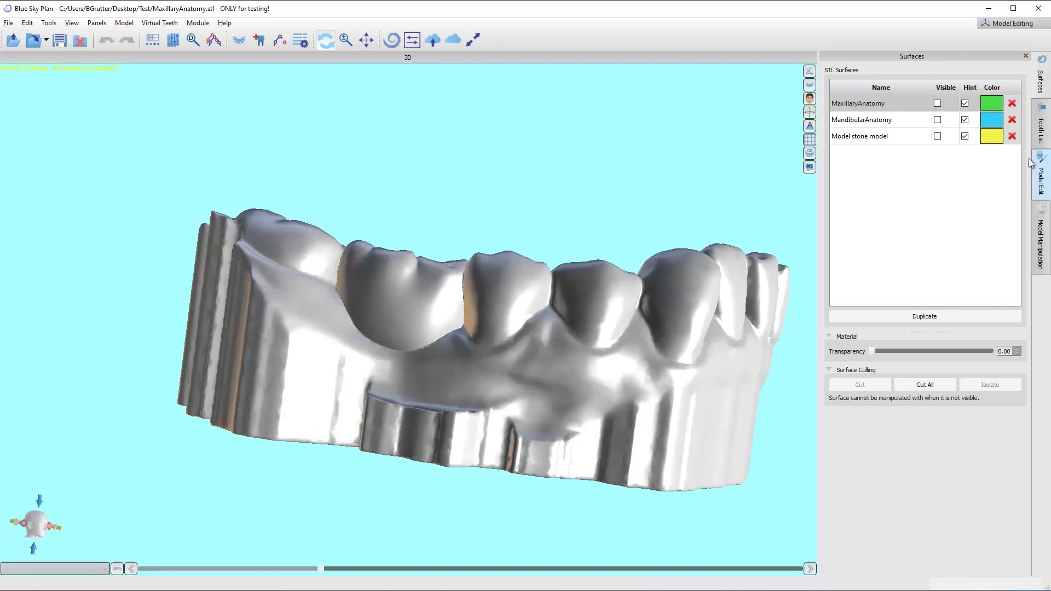
{"action": "left_click", "coordinate": [965, 104]}
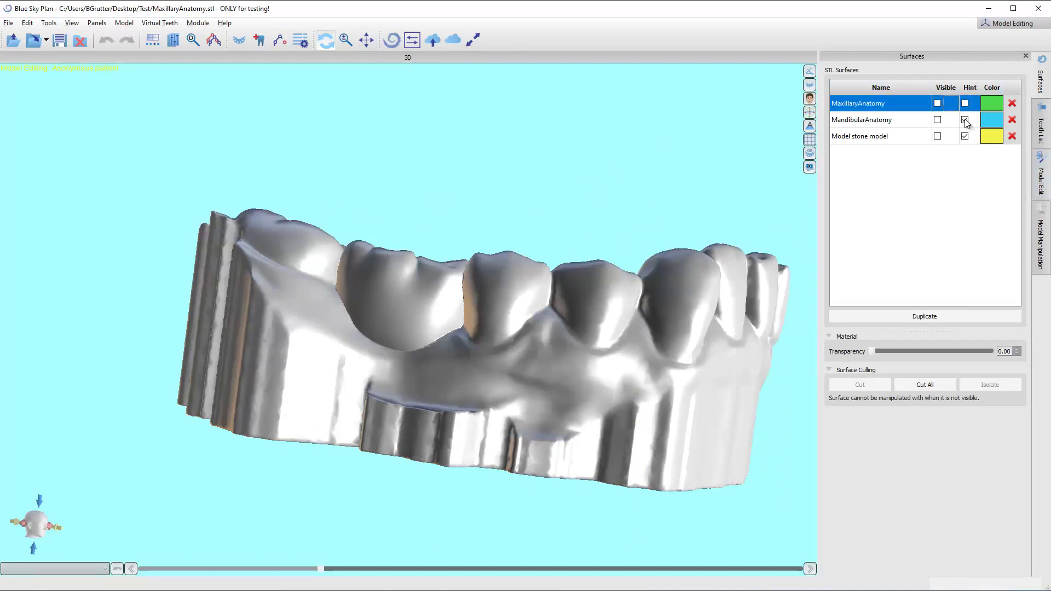
{"action": "left_click", "coordinate": [965, 120]}
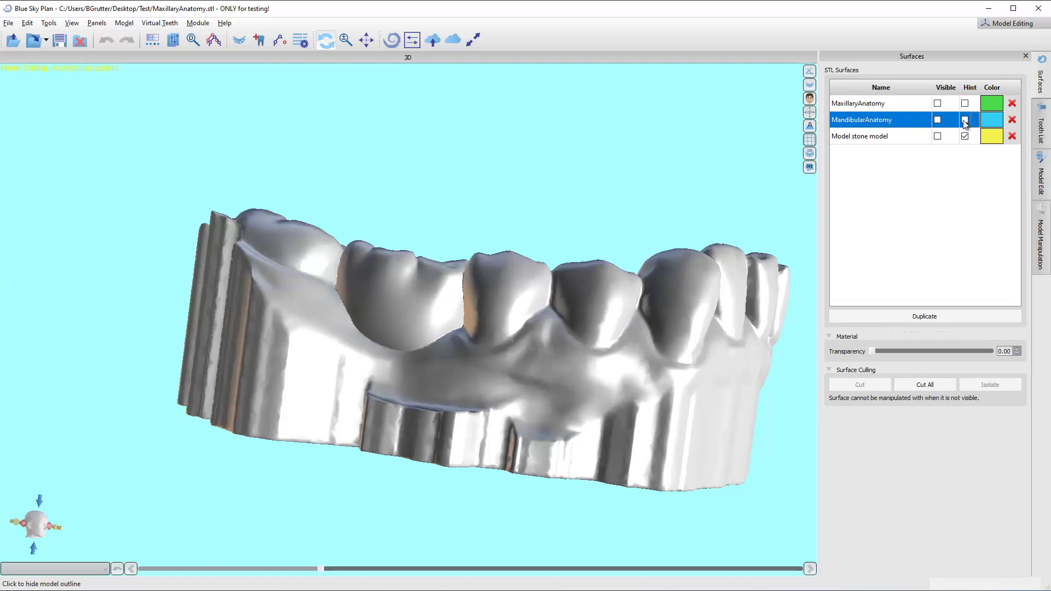
{"action": "left_click", "coordinate": [336, 257]}
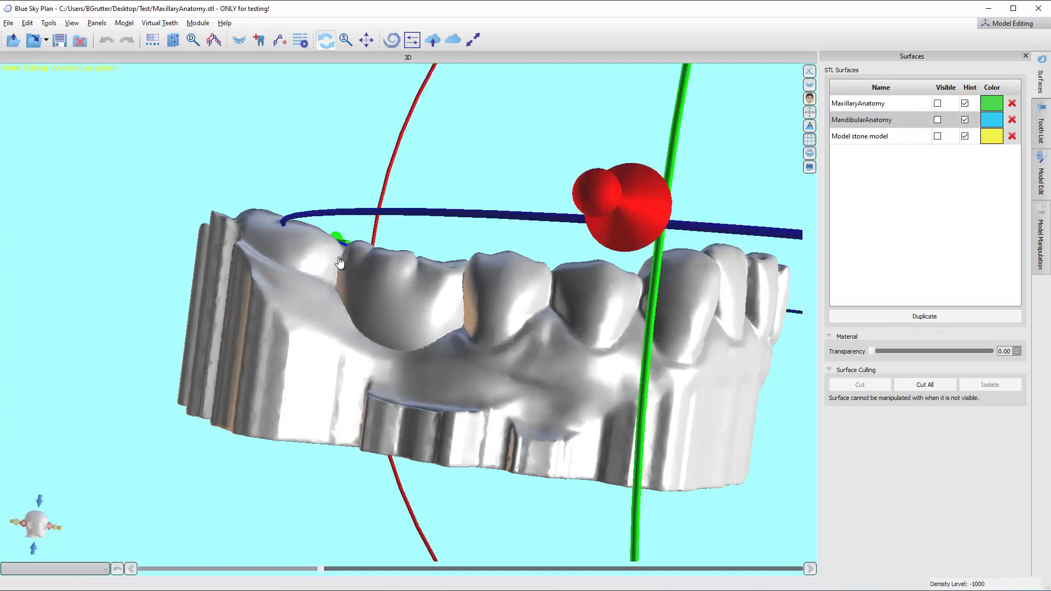
{"action": "left_click", "coordinate": [1020, 29]}
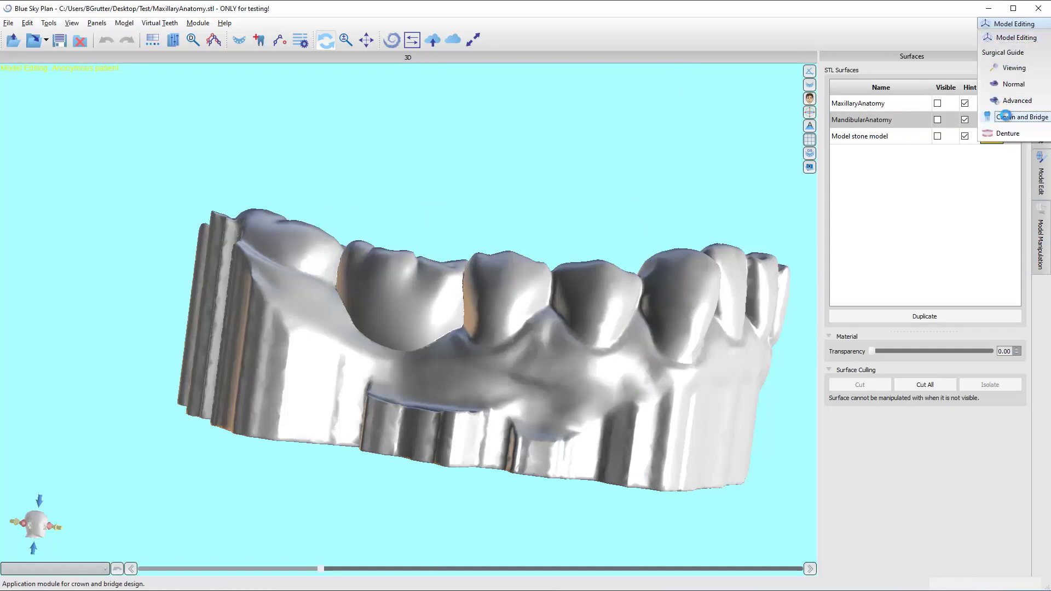
{"action": "left_click", "coordinate": [1012, 118]}
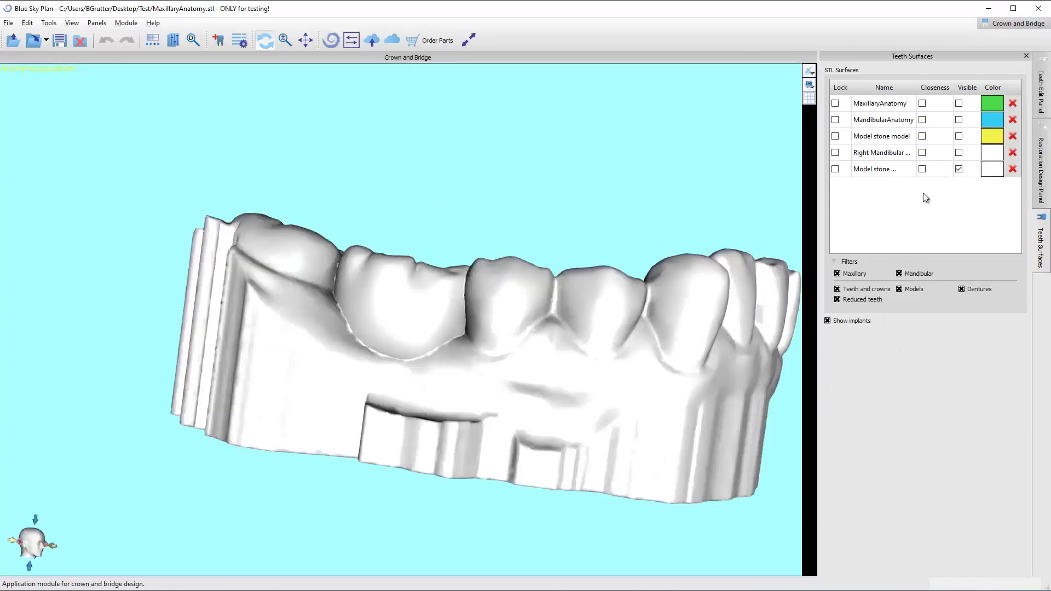
Activate the Smooth editing tool for the united model, Model stone model_Union_3.
{"action": "left_click", "coordinate": [1042, 92]}
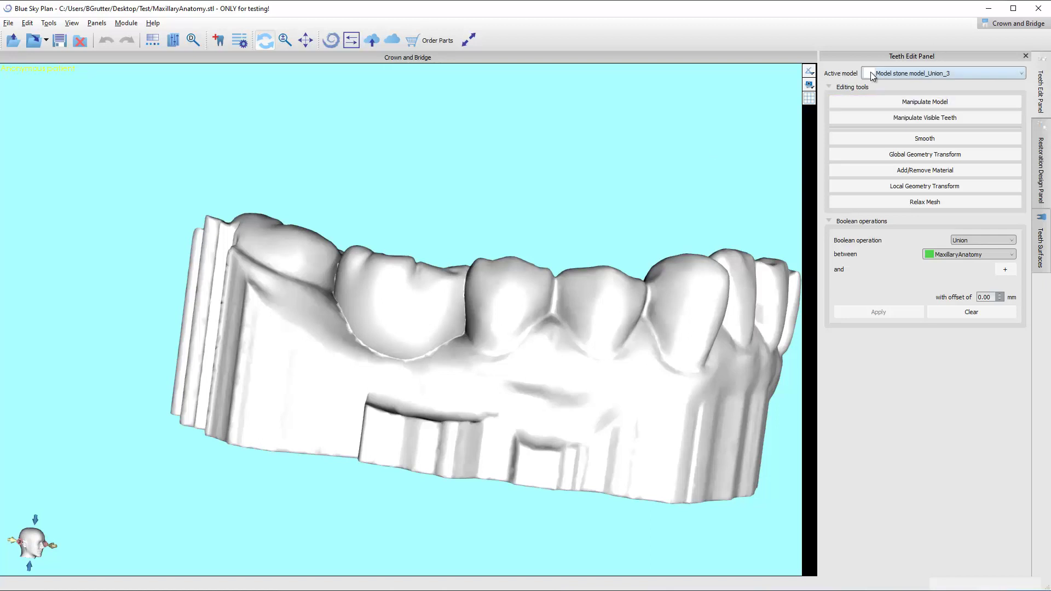
{"action": "left_click", "coordinate": [918, 140]}
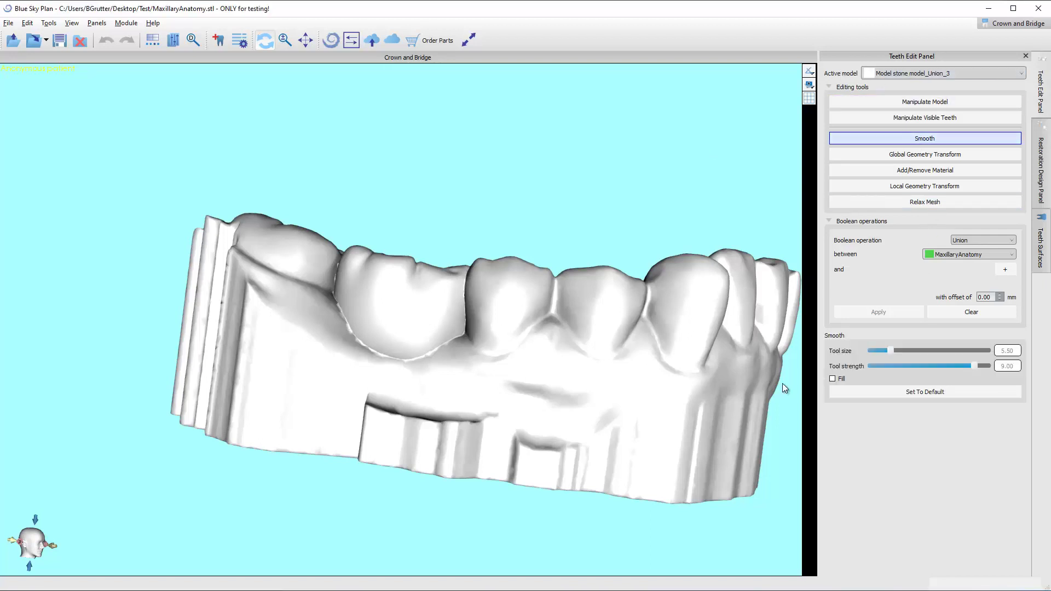
{"action": "scroll", "coordinate": [453, 387], "scroll_direction": "up", "scroll_amount": 5}
{"action": "mouse_move", "coordinate": [488, 395]}
{"action": "left_mouse_down"}
{"action": "mouse_move", "coordinate": [534, 363]}
{"action": "mouse_move", "coordinate": [537, 312]}
{"action": "mouse_move", "coordinate": [534, 352]}
{"action": "left_mouse_up"}
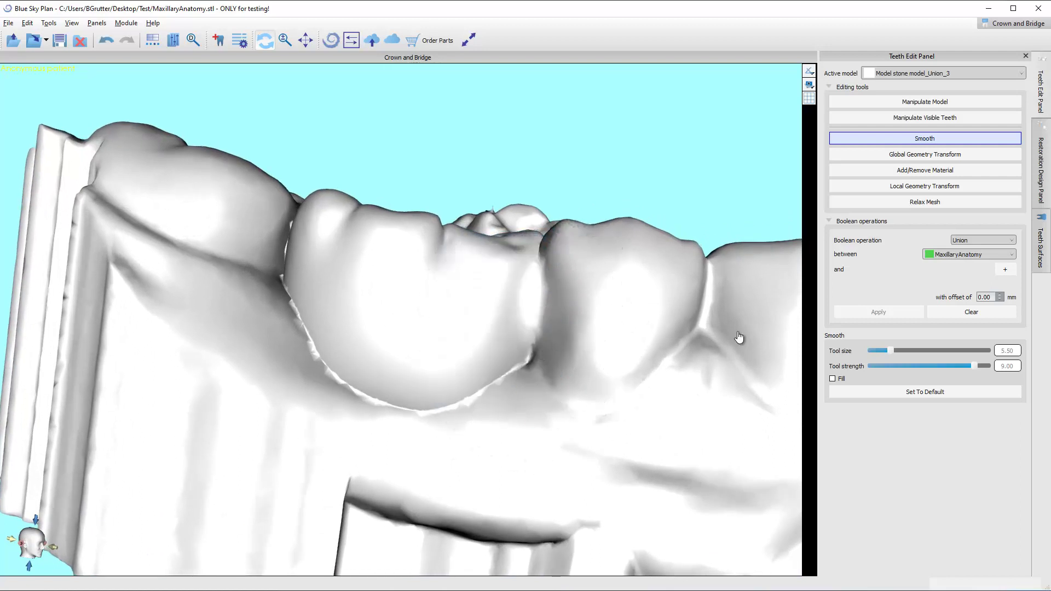
{"action": "key", "text": "ctrl+z"}
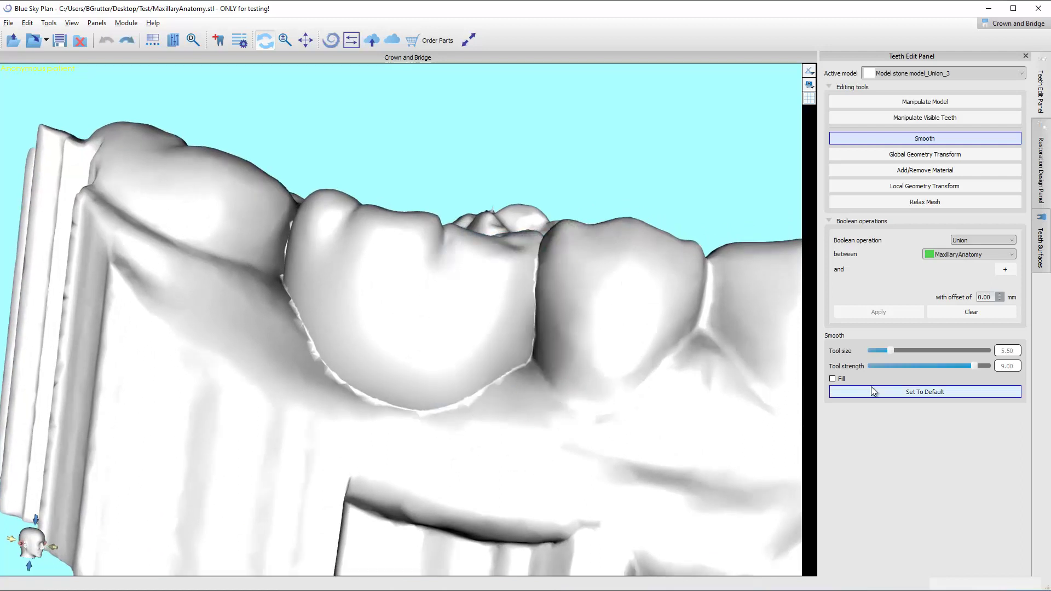
Set the Smooth tool strength to 3.00 and smooth the cheek-side seam between the first molar and the gum.
{"action": "scroll", "coordinate": [903, 367], "scroll_direction": "down", "scroll_amount": 3}
{"action": "scroll", "coordinate": [909, 366], "scroll_direction": "up", "scroll_amount": 9}
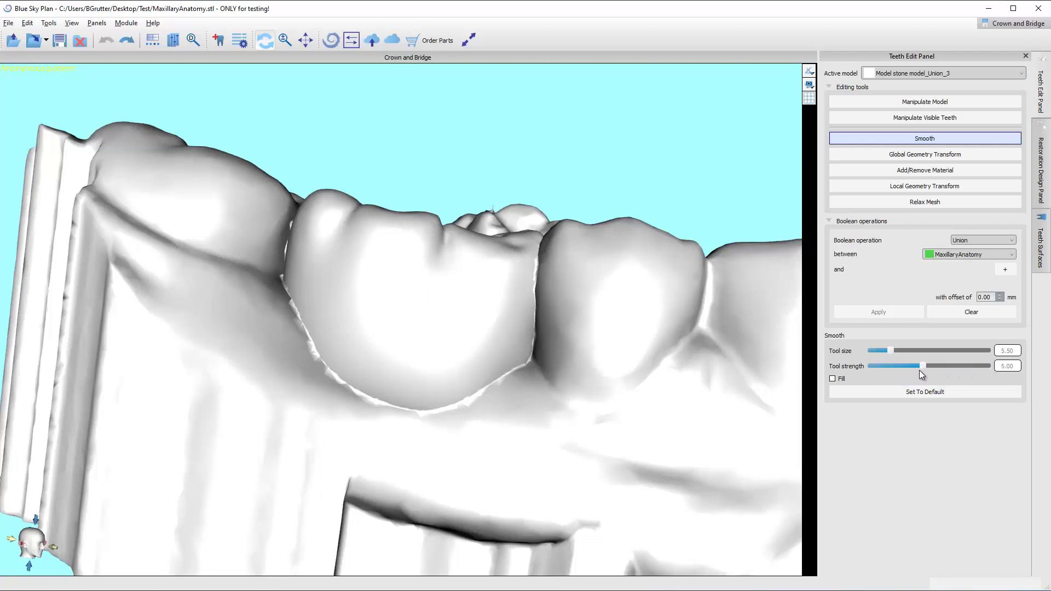
{"action": "mouse_move", "coordinate": [539, 329]}
{"action": "left_mouse_down"}
{"action": "mouse_move", "coordinate": [535, 352]}
{"action": "mouse_move", "coordinate": [467, 431]}
{"action": "left_mouse_up"}
{"action": "mouse_move", "coordinate": [467, 430]}
{"action": "right_mouse_down"}
{"action": "mouse_move", "coordinate": [554, 437]}
{"action": "mouse_move", "coordinate": [575, 420]}
{"action": "mouse_move", "coordinate": [544, 437]}
{"action": "mouse_move", "coordinate": [539, 416]}
{"action": "right_mouse_up"}
{"action": "left_click_drag", "start_coordinate": [302, 235], "coordinate": [320, 323]}
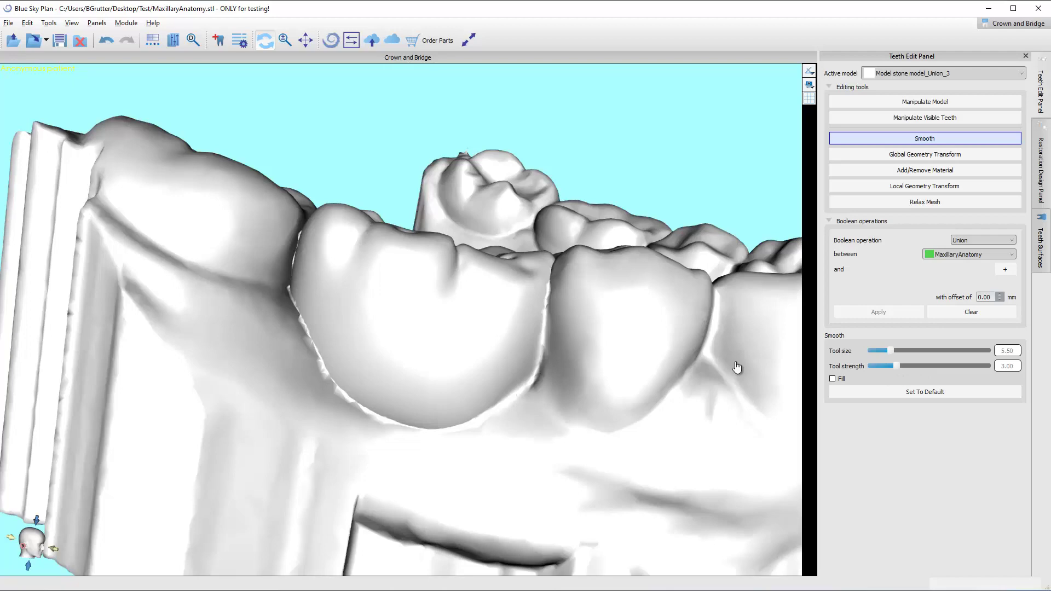
{"action": "mouse_move", "coordinate": [287, 294]}
{"action": "left_mouse_down"}
{"action": "mouse_move", "coordinate": [340, 387]}
{"action": "mouse_move", "coordinate": [410, 432]}
{"action": "mouse_move", "coordinate": [462, 425]}
{"action": "left_mouse_up"}
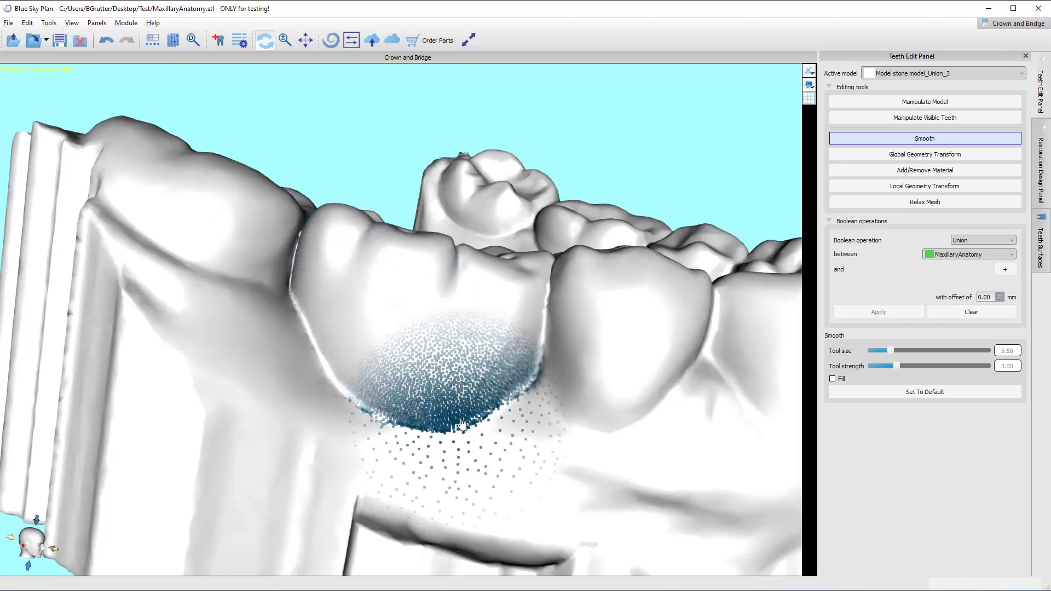
Smooth the seam between the first molar and the second molar behind it, from the cheek side round to the tongue side.
{"action": "left_click_drag", "start_coordinate": [387, 159], "coordinate": [389, 307]}
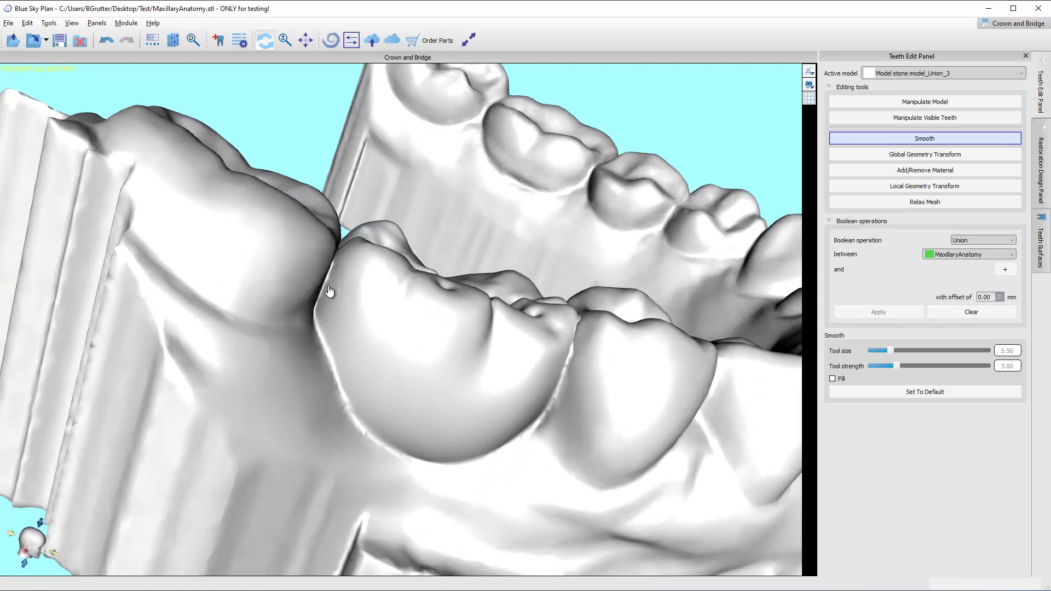
{"action": "mouse_move", "coordinate": [461, 112]}
{"action": "left_mouse_down"}
{"action": "mouse_move", "coordinate": [383, 291]}
{"action": "mouse_move", "coordinate": [377, 334]}
{"action": "left_mouse_up"}
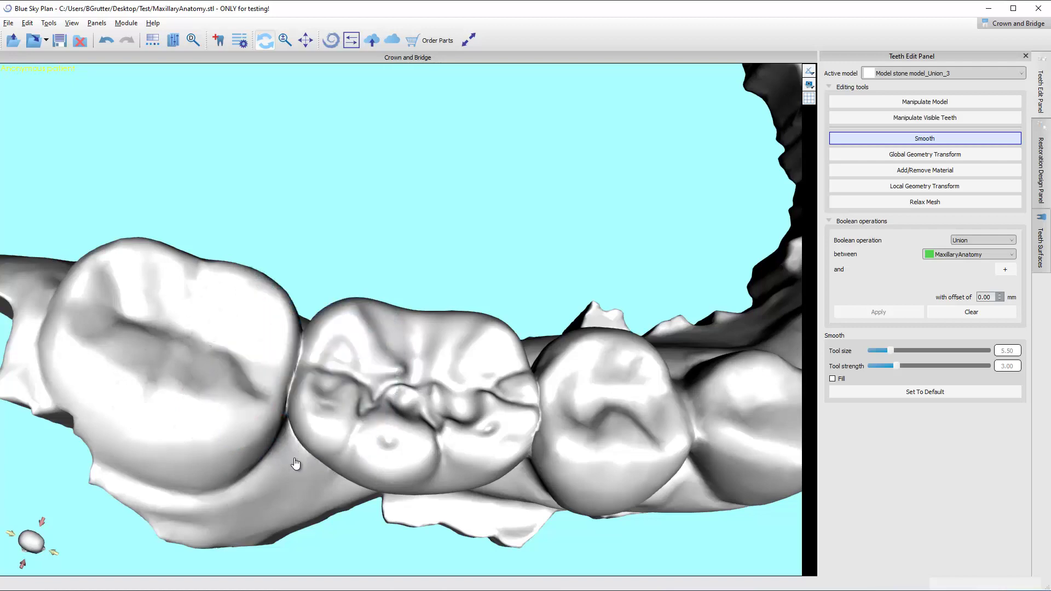
{"action": "mouse_move", "coordinate": [295, 464]}
{"action": "left_mouse_down"}
{"action": "mouse_move", "coordinate": [340, 286]}
{"action": "mouse_move", "coordinate": [331, 293]}
{"action": "left_mouse_up"}
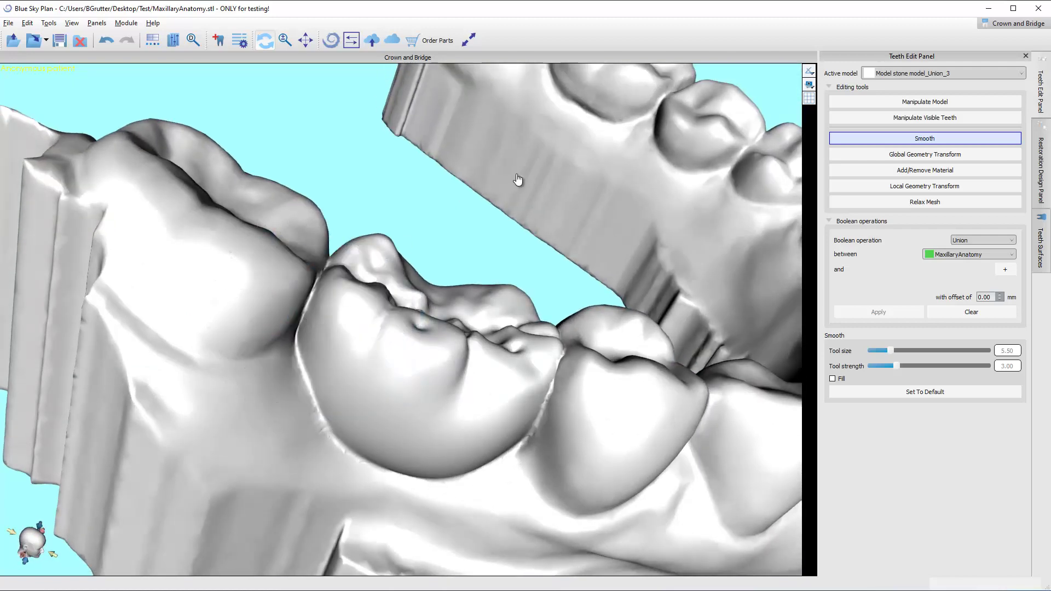
{"action": "mouse_move", "coordinate": [518, 179]}
{"action": "left_mouse_down"}
{"action": "mouse_move", "coordinate": [432, 373]}
{"action": "mouse_move", "coordinate": [383, 421]}
{"action": "mouse_move", "coordinate": [351, 413]}
{"action": "left_mouse_up"}
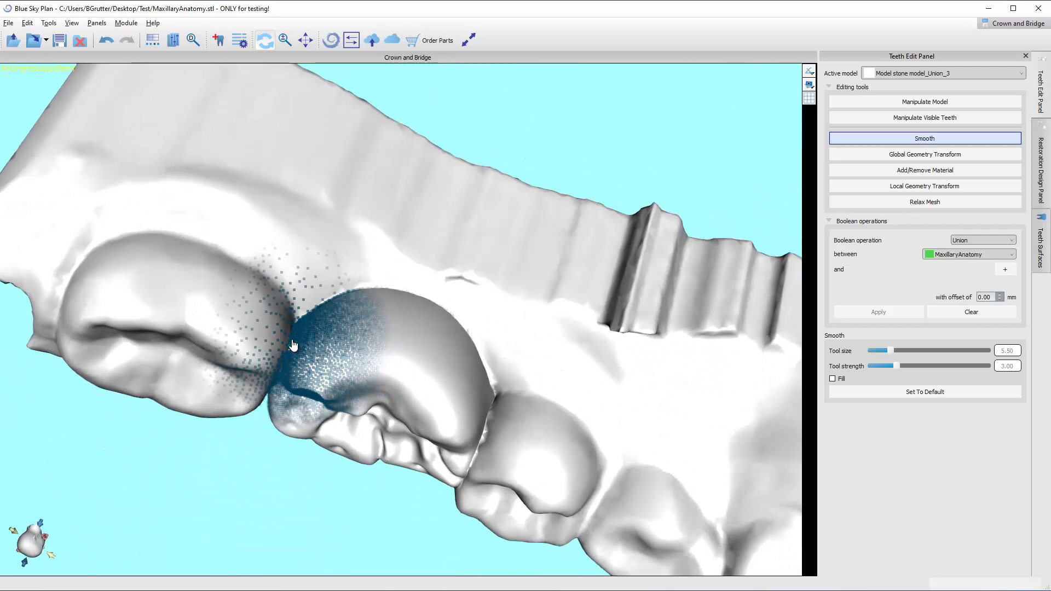
{"action": "right_click_drag", "start_coordinate": [327, 261], "coordinate": [305, 335]}
{"action": "left_click_drag", "start_coordinate": [305, 335], "coordinate": [305, 335]}
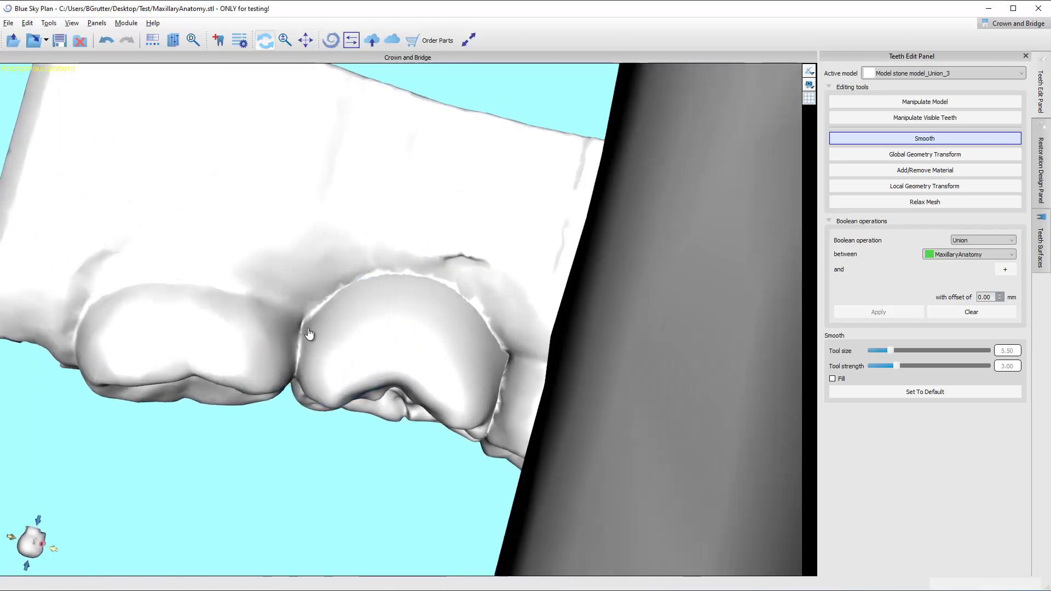
{"action": "left_click", "coordinate": [302, 329]}
Smooth the tongue-side contact between the first molar and the neighbouring premolar.
{"action": "right_click_drag", "start_coordinate": [416, 258], "coordinate": [421, 332]}
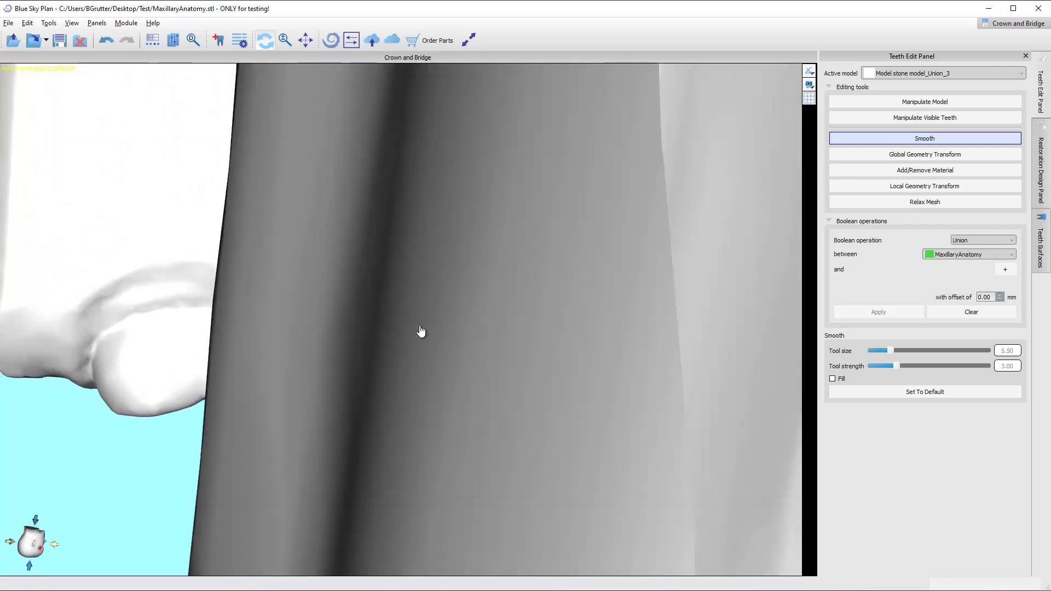
{"action": "mouse_move", "coordinate": [256, 465]}
{"action": "right_mouse_down"}
{"action": "mouse_move", "coordinate": [183, 488]}
{"action": "mouse_move", "coordinate": [230, 479]}
{"action": "right_mouse_up"}
{"action": "mouse_move", "coordinate": [495, 307]}
{"action": "left_mouse_down"}
{"action": "mouse_move", "coordinate": [524, 327]}
{"action": "mouse_move", "coordinate": [519, 430]}
{"action": "mouse_move", "coordinate": [501, 428]}
{"action": "left_mouse_up"}
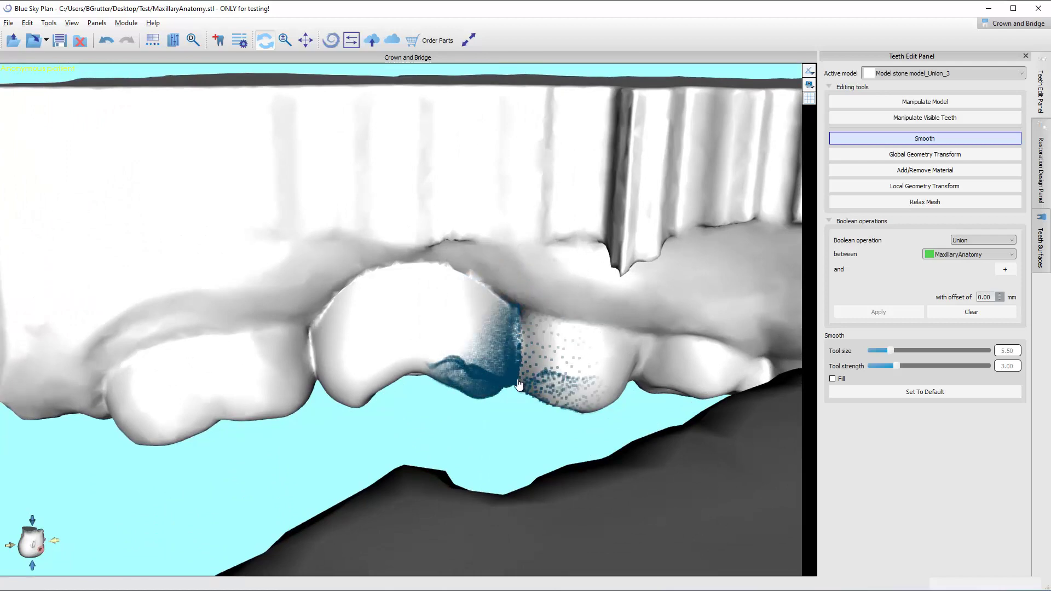
{"action": "right_click_drag", "start_coordinate": [497, 423], "coordinate": [552, 227]}
{"action": "left_click_drag", "start_coordinate": [512, 284], "coordinate": [530, 324]}
{"action": "right_click_drag", "start_coordinate": [555, 460], "coordinate": [559, 438]}
Work the Smooth tool closely along the tongue-side gum seam where the first molar meets the premolar.
{"action": "scroll", "coordinate": [588, 299], "scroll_direction": "up", "scroll_amount": 5}
{"action": "middle_click_drag", "start_coordinate": [565, 286], "coordinate": [317, 405]}
{"action": "mouse_move", "coordinate": [478, 358]}
{"action": "left_mouse_down"}
{"action": "mouse_move", "coordinate": [467, 367]}
{"action": "mouse_move", "coordinate": [484, 359]}
{"action": "left_mouse_up"}
{"action": "mouse_move", "coordinate": [322, 250]}
{"action": "right_mouse_down"}
{"action": "mouse_move", "coordinate": [450, 244]}
{"action": "mouse_move", "coordinate": [493, 213]}
{"action": "mouse_move", "coordinate": [439, 368]}
{"action": "right_mouse_up"}
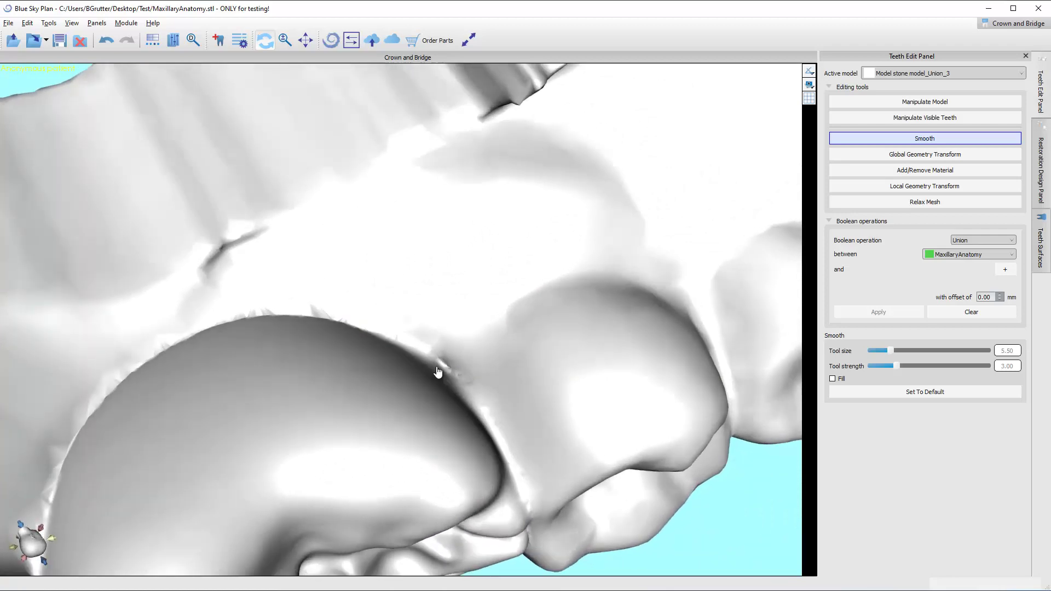
{"action": "left_click_drag", "start_coordinate": [439, 368], "coordinate": [452, 371]}
{"action": "mouse_move", "coordinate": [453, 317]}
{"action": "right_mouse_down"}
{"action": "mouse_move", "coordinate": [545, 367]}
{"action": "mouse_move", "coordinate": [564, 265]}
{"action": "right_mouse_up"}
{"action": "right_click_drag", "start_coordinate": [399, 329], "coordinate": [419, 336]}
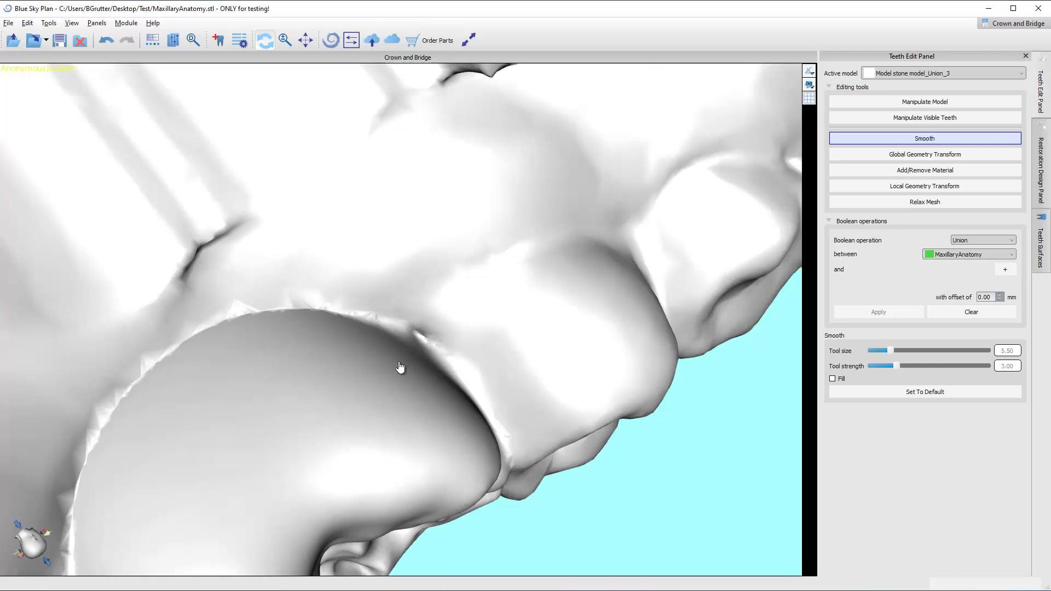
{"action": "left_click_drag", "start_coordinate": [443, 360], "coordinate": [445, 349]}
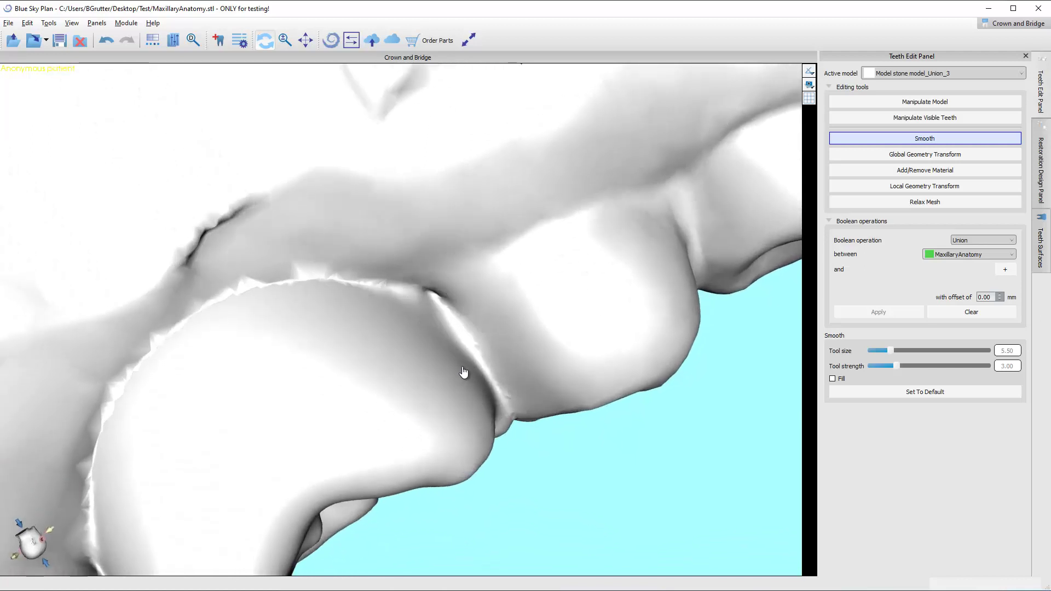
{"action": "right_click_drag", "start_coordinate": [464, 373], "coordinate": [507, 356]}
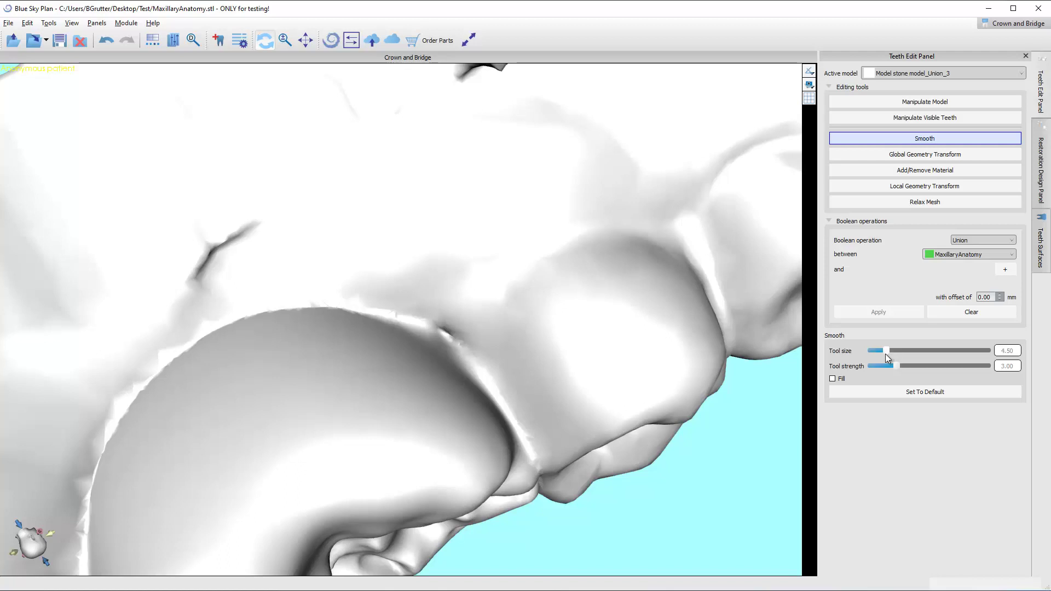
Reduce the Smooth tool size to 2.50 and smooth the small notch between the molar, gum and premolar on the tongue side.
{"action": "left_click_drag", "start_coordinate": [885, 355], "coordinate": [877, 357]}
{"action": "left_click_drag", "start_coordinate": [455, 340], "coordinate": [442, 341]}
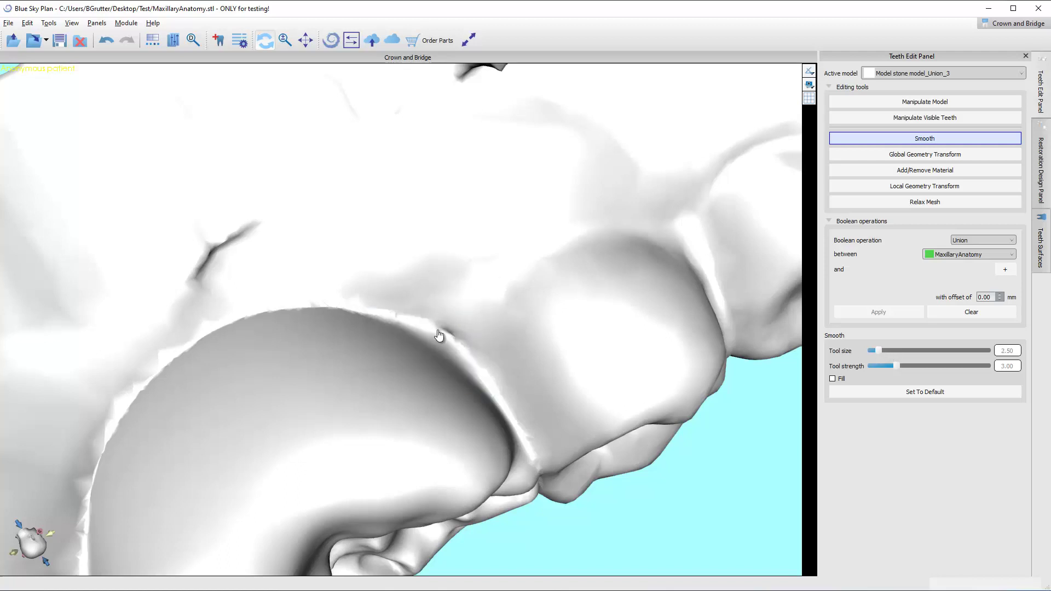
{"action": "right_click_drag", "start_coordinate": [440, 335], "coordinate": [490, 347]}
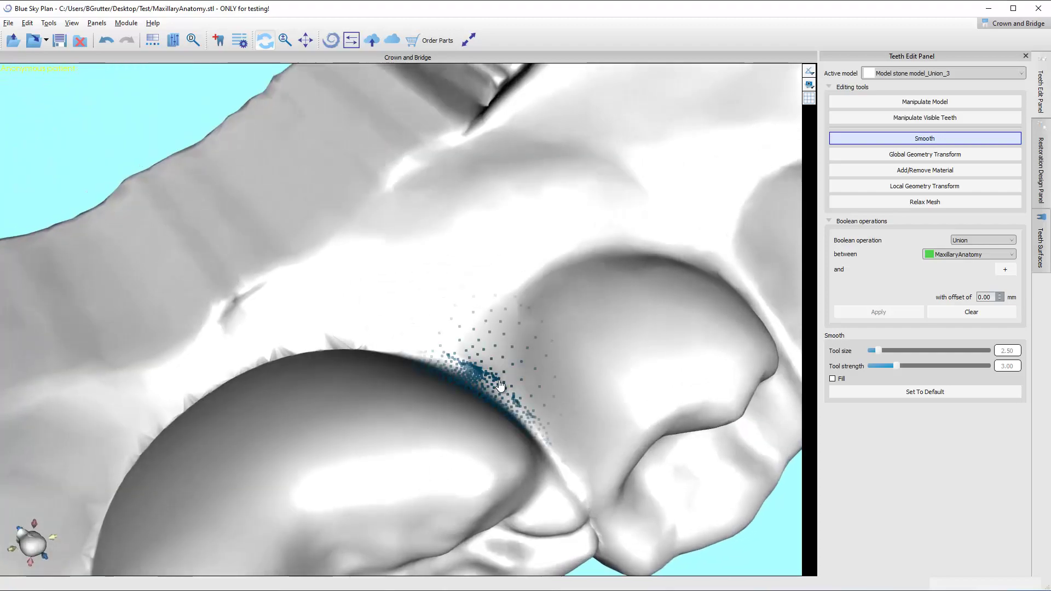
{"action": "scroll", "coordinate": [537, 451], "scroll_direction": "down", "scroll_amount": 5}
Smooth the remaining cheek-side seam of the first molar towards the premolar with the smaller tool.
{"action": "right_click_drag", "start_coordinate": [547, 476], "coordinate": [367, 270]}
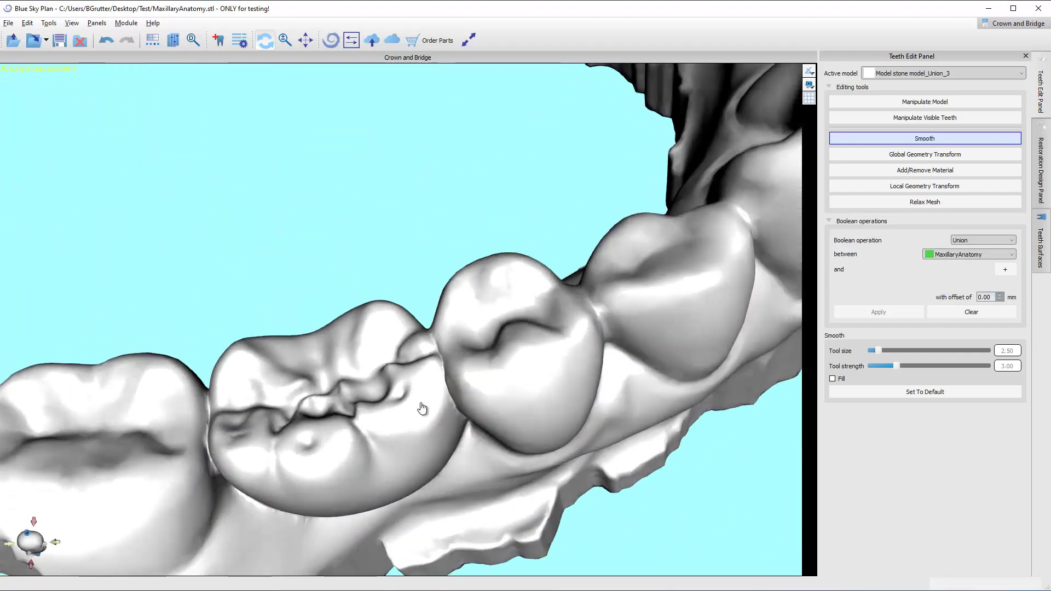
{"action": "right_click_drag", "start_coordinate": [422, 408], "coordinate": [387, 263]}
{"action": "right_click_drag", "start_coordinate": [441, 366], "coordinate": [475, 328]}
{"action": "left_click_drag", "start_coordinate": [474, 328], "coordinate": [488, 358]}
{"action": "mouse_move", "coordinate": [489, 360]}
{"action": "right_mouse_down"}
{"action": "mouse_move", "coordinate": [481, 300]}
{"action": "mouse_move", "coordinate": [438, 413]}
{"action": "right_mouse_up"}
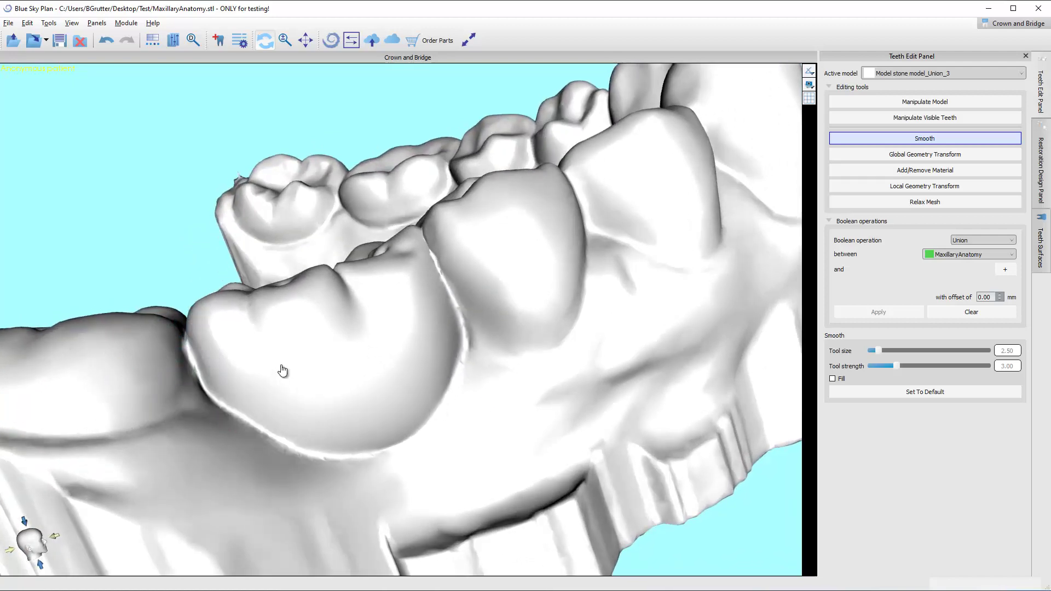
{"action": "right_click_drag", "start_coordinate": [281, 368], "coordinate": [286, 447]}
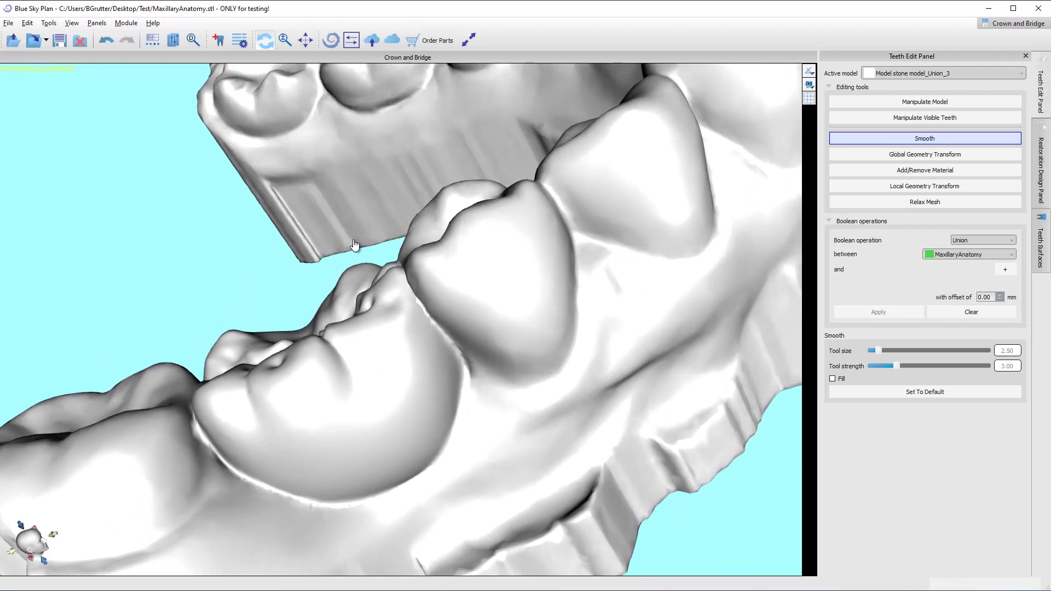
Open the Export Data dialog for the project with the whole united arch in view.
{"action": "right_click_drag", "start_coordinate": [287, 242], "coordinate": [529, 299]}
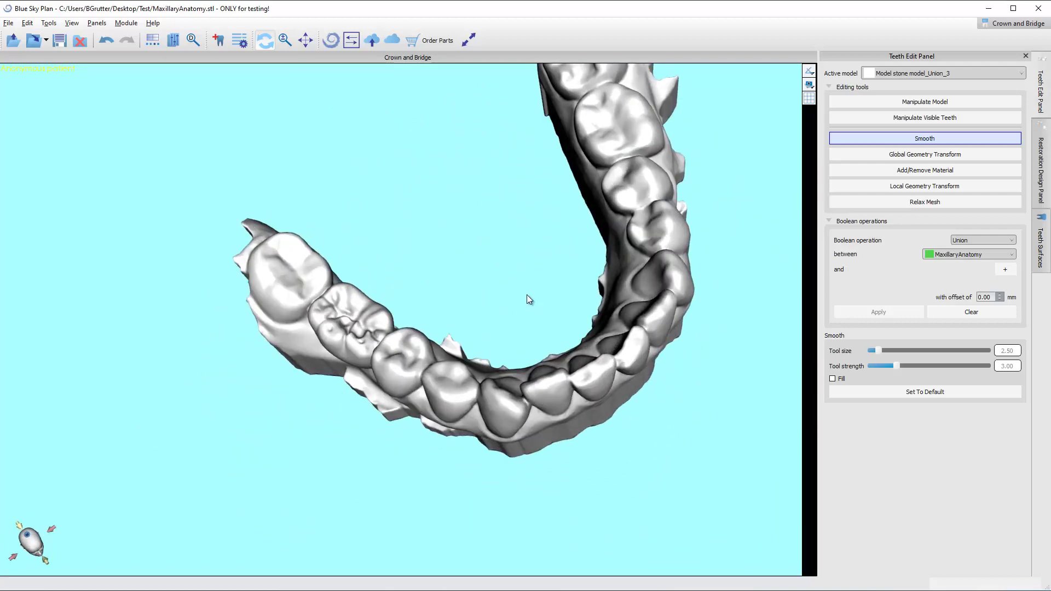
{"action": "middle_click_drag", "start_coordinate": [529, 299], "coordinate": [461, 345]}
{"action": "scroll", "coordinate": [461, 345], "scroll_direction": "down", "scroll_amount": 1}
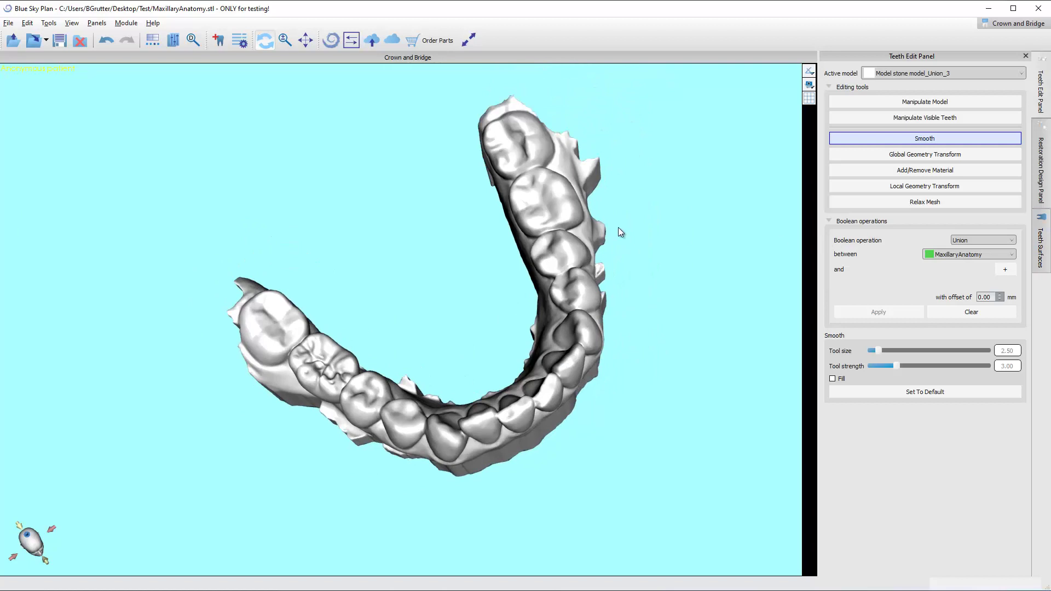
{"action": "left_click", "coordinate": [6, 24]}
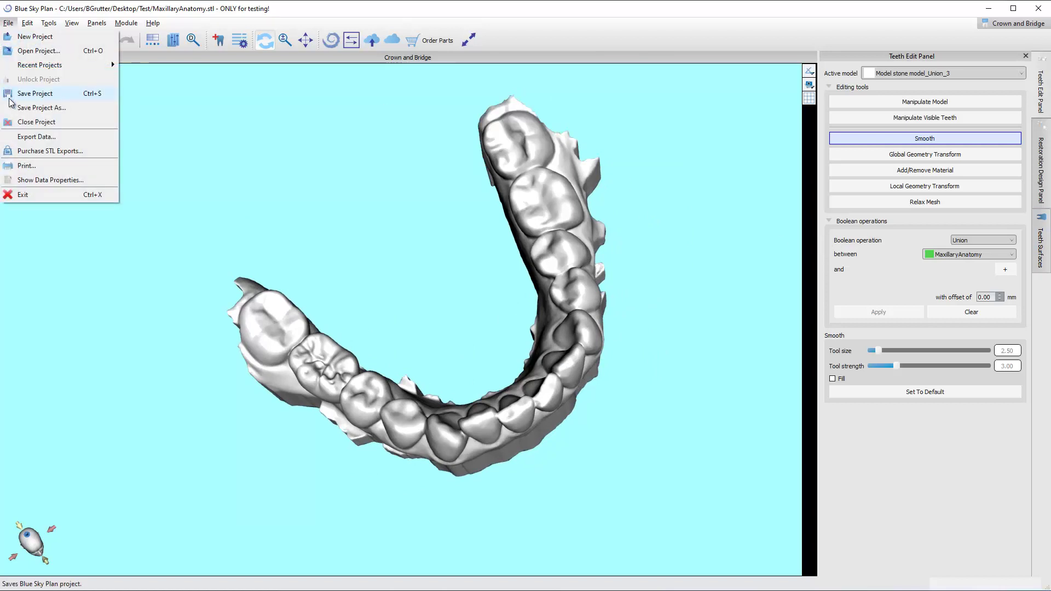
{"action": "left_click", "coordinate": [38, 137]}
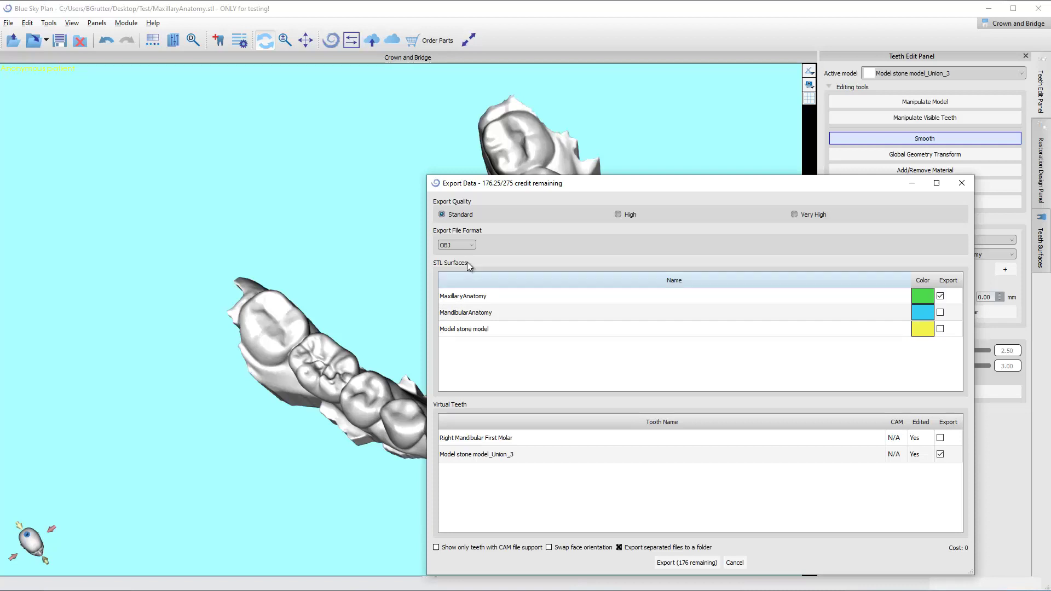
Keep OBJ as the file format and start exporting MaxillaryAnatomy and Model stone model_Union_3 at standard quality.
{"action": "left_click", "coordinate": [452, 243]}
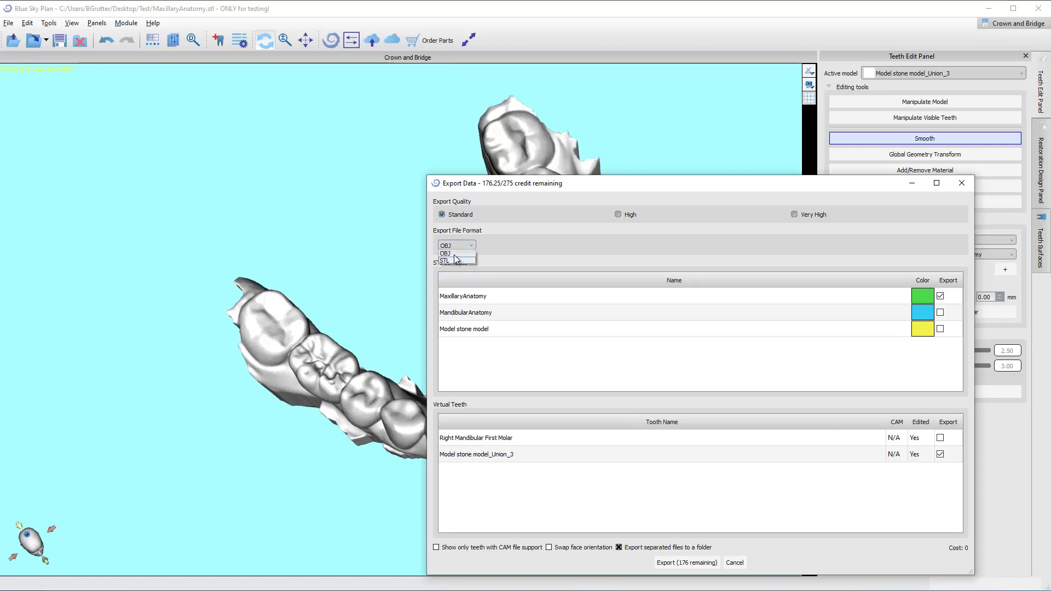
{"action": "left_click", "coordinate": [456, 248]}
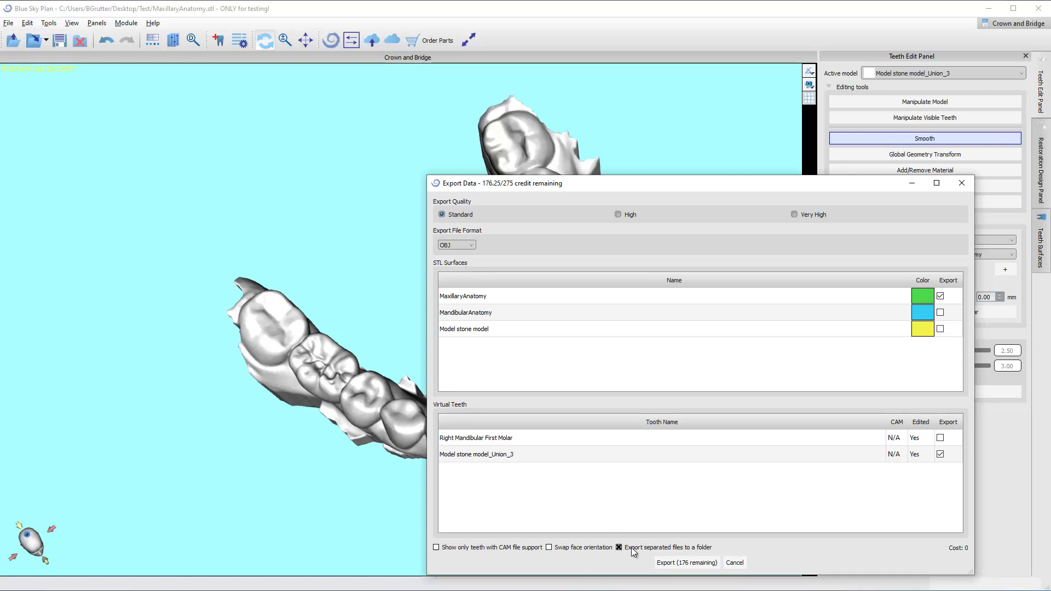
{"action": "left_click", "coordinate": [687, 560]}
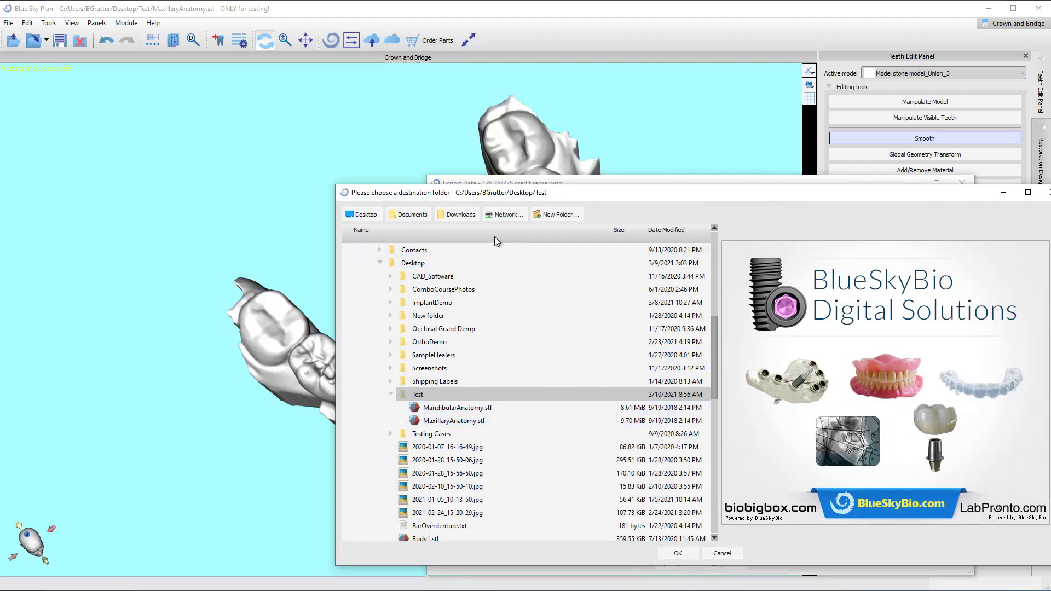
Create a folder named ModifiedModels inside the Test folder and export the models into it.
{"action": "left_click", "coordinate": [559, 216]}
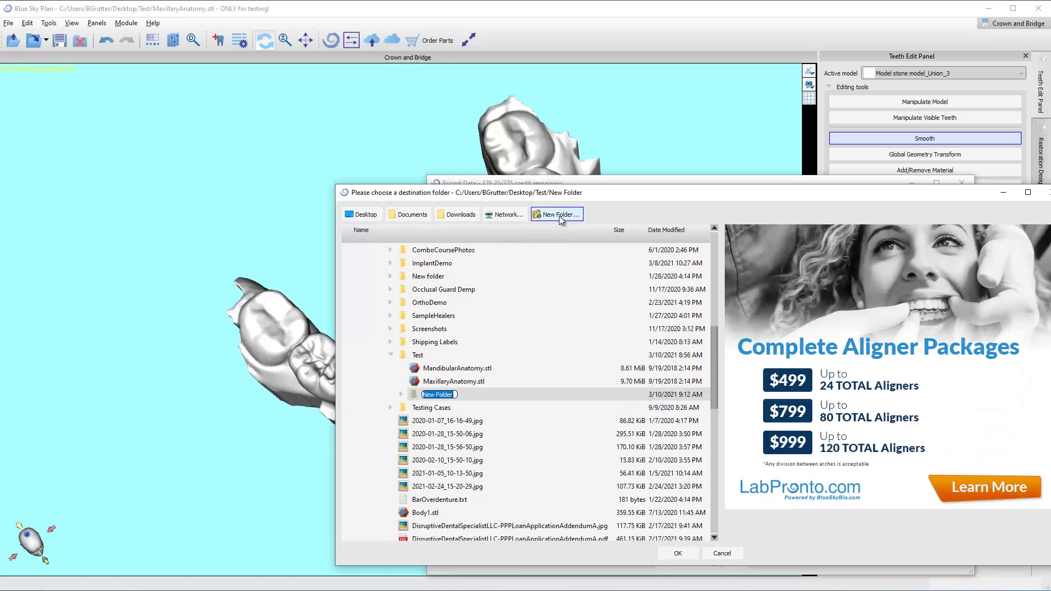
{"action": "type", "text": "ModifiedMod"}
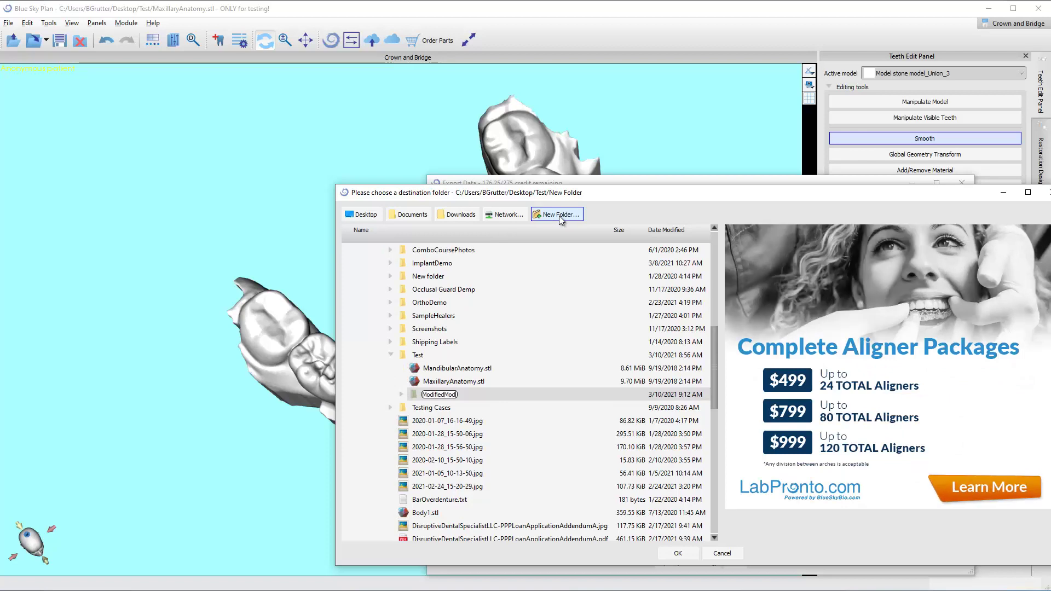
{"action": "type", "text": "els"}
{"action": "key", "text": "Return"}
{"action": "key", "text": "Return"}
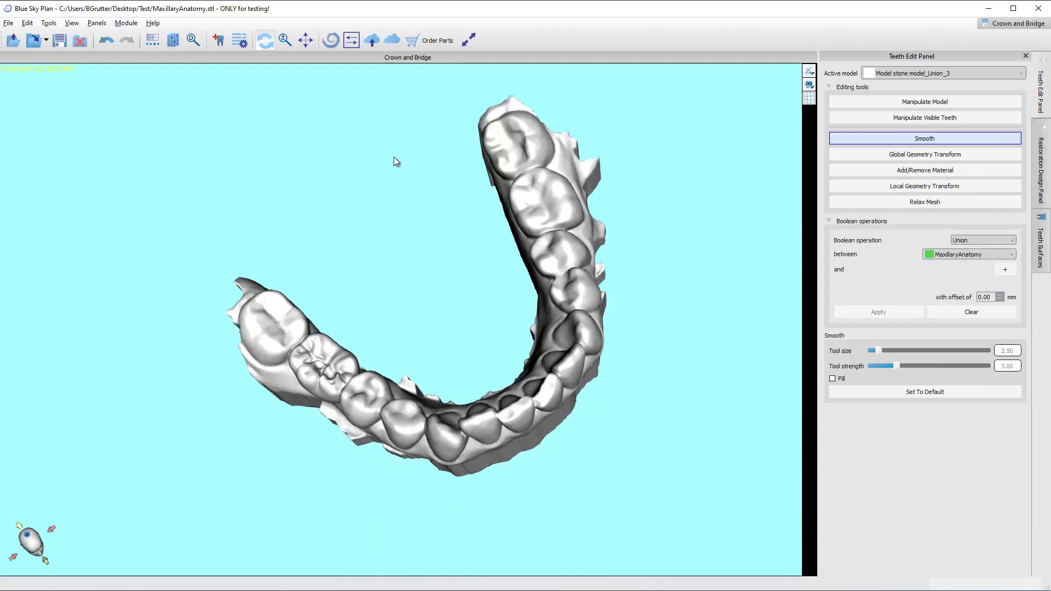
Close the crown and bridge project without saving and start a new Orthodontics project from imported models.
{"action": "left_click", "coordinate": [80, 41]}
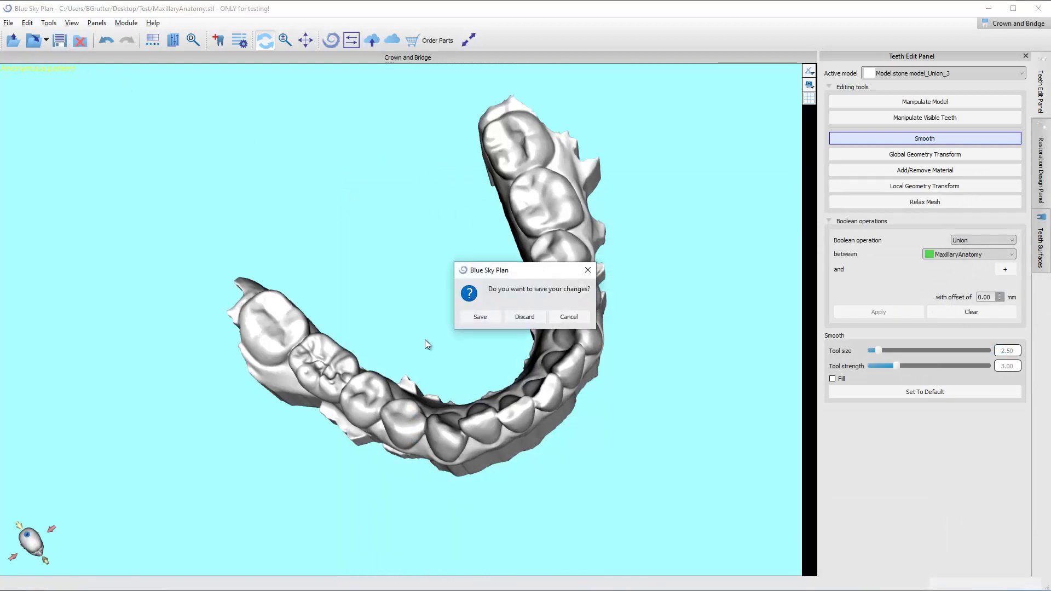
{"action": "left_click", "coordinate": [544, 318]}
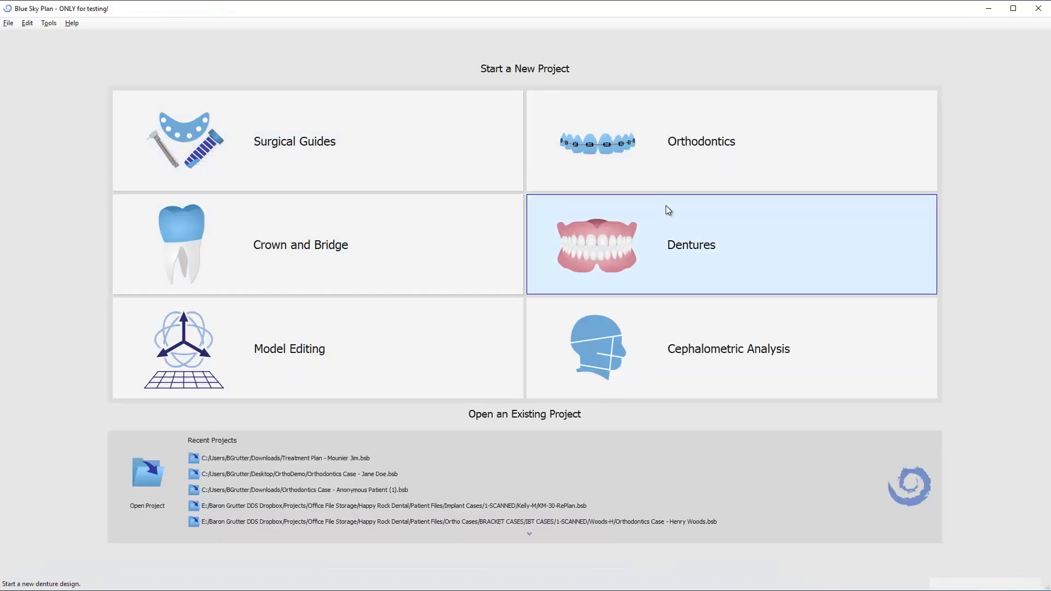
{"action": "left_click", "coordinate": [685, 169]}
{"action": "left_click", "coordinate": [376, 282]}
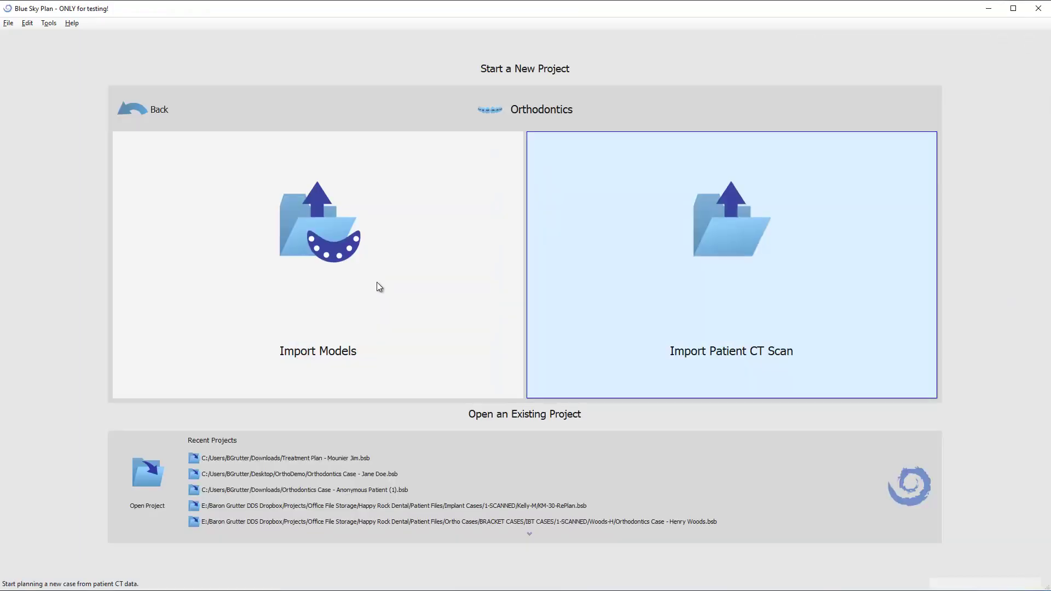
{"action": "left_click", "coordinate": [365, 359]}
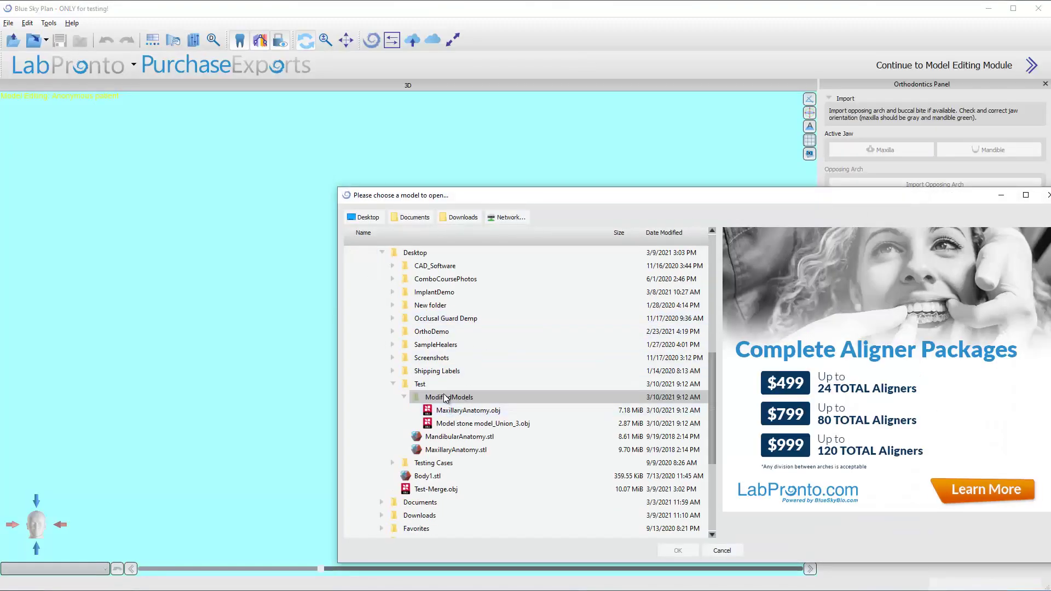
Import MaxillaryAnatomy.obj and Model stone model_Union_3.obj from ModifiedModels and identify the displayed upper arch as the maxilla.
{"action": "left_click", "coordinate": [447, 410]}
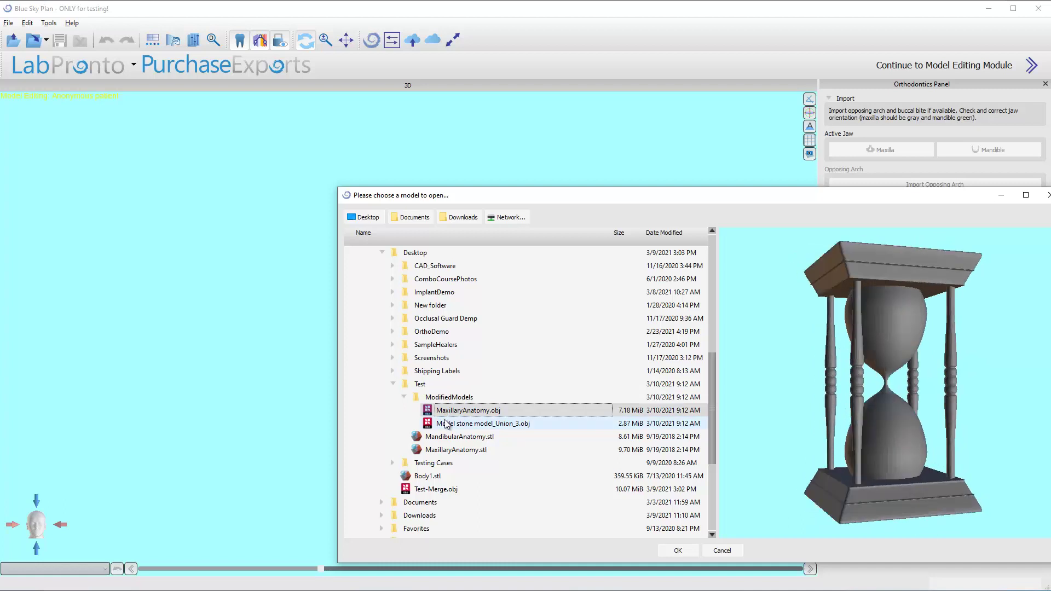
{"action": "left_click", "coordinate": [447, 423]}
{"action": "left_click", "coordinate": [448, 411], "text": "ctrl"}
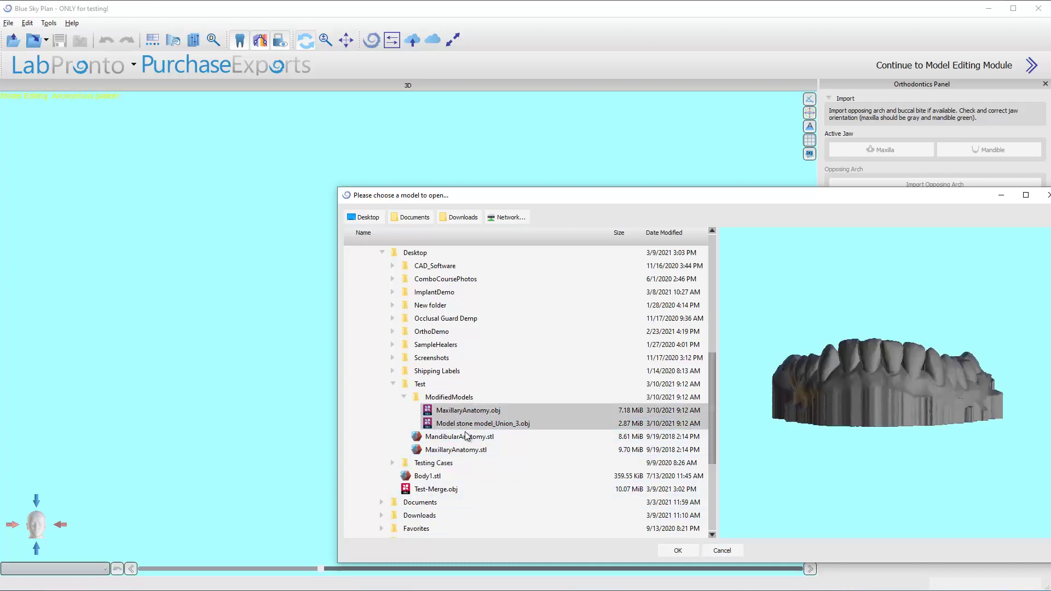
{"action": "left_click", "coordinate": [679, 553]}
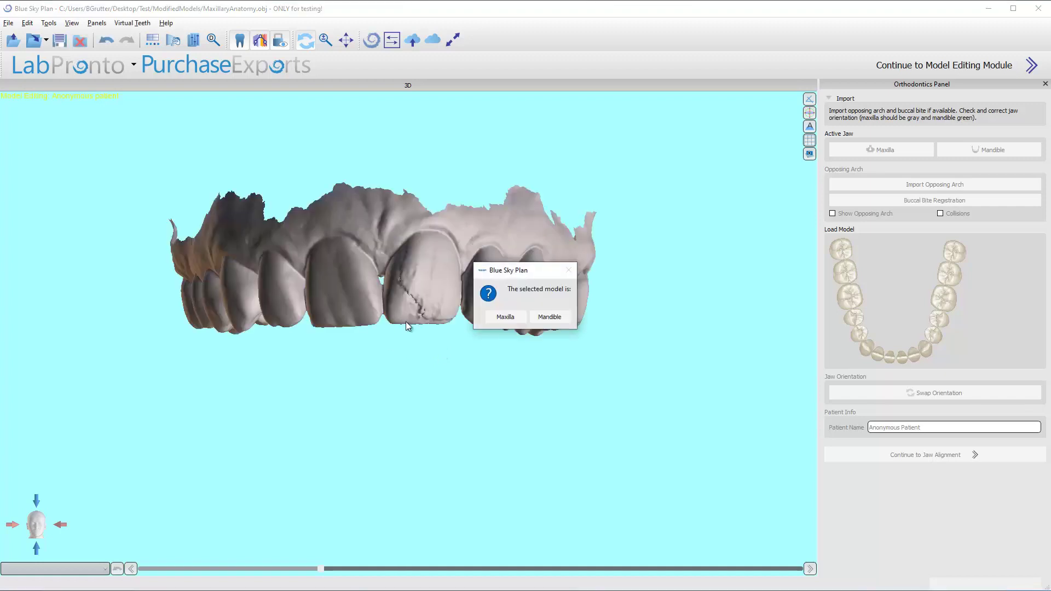
{"action": "left_click", "coordinate": [505, 317]}
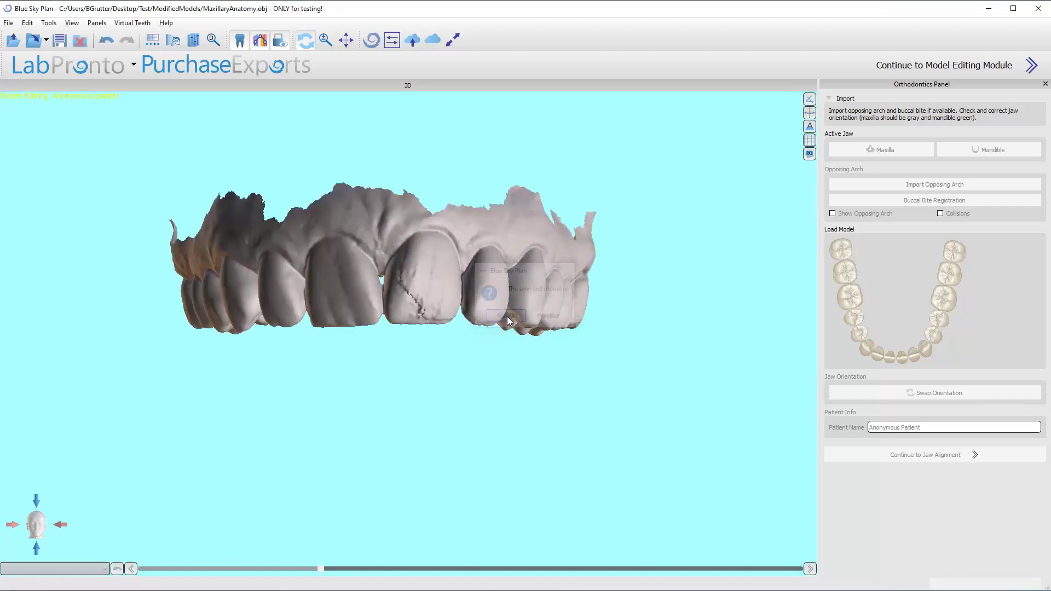
Check both imported arches together, proceed past the import stage to teeth marking, and inspect the maxilla from several sides.
{"action": "left_click_drag", "start_coordinate": [406, 337], "coordinate": [385, 288]}
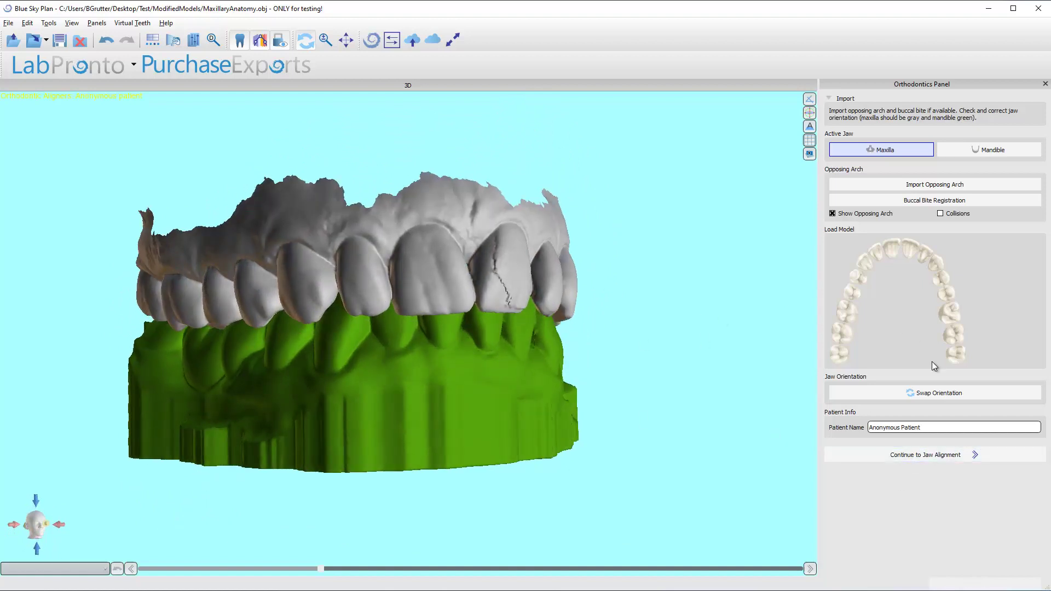
{"action": "left_click", "coordinate": [922, 455]}
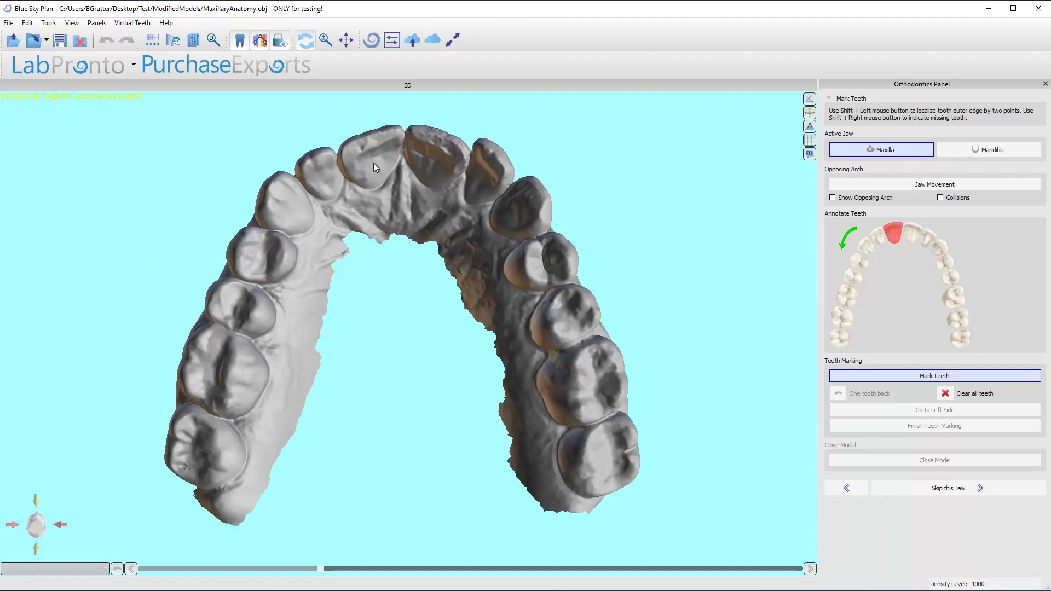
{"action": "left_click_drag", "start_coordinate": [373, 163], "coordinate": [288, 342]}
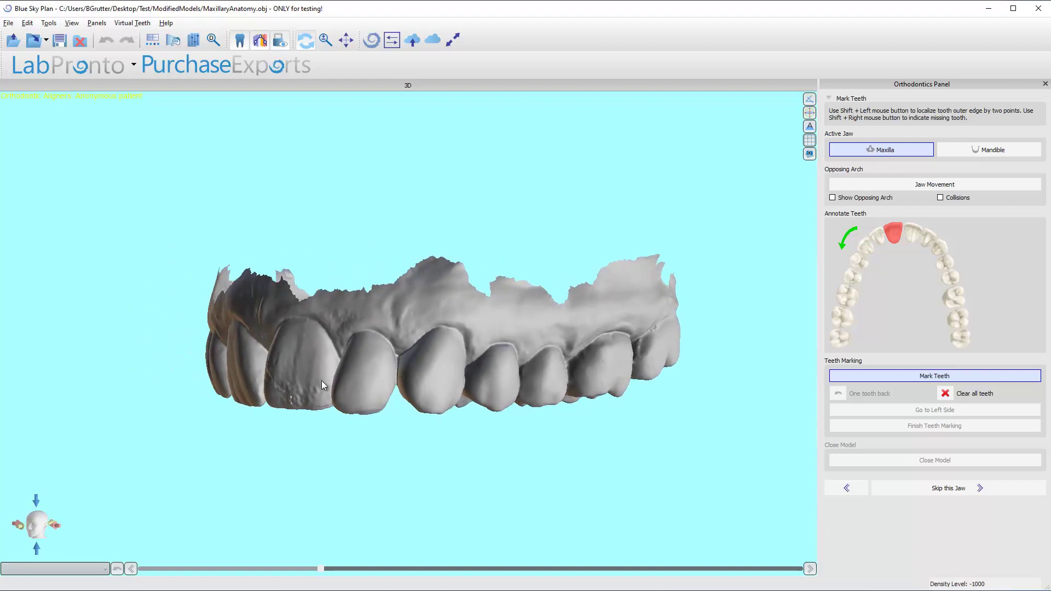
{"action": "left_click_drag", "start_coordinate": [320, 380], "coordinate": [448, 373]}
{"action": "left_click_drag", "start_coordinate": [294, 419], "coordinate": [373, 242]}
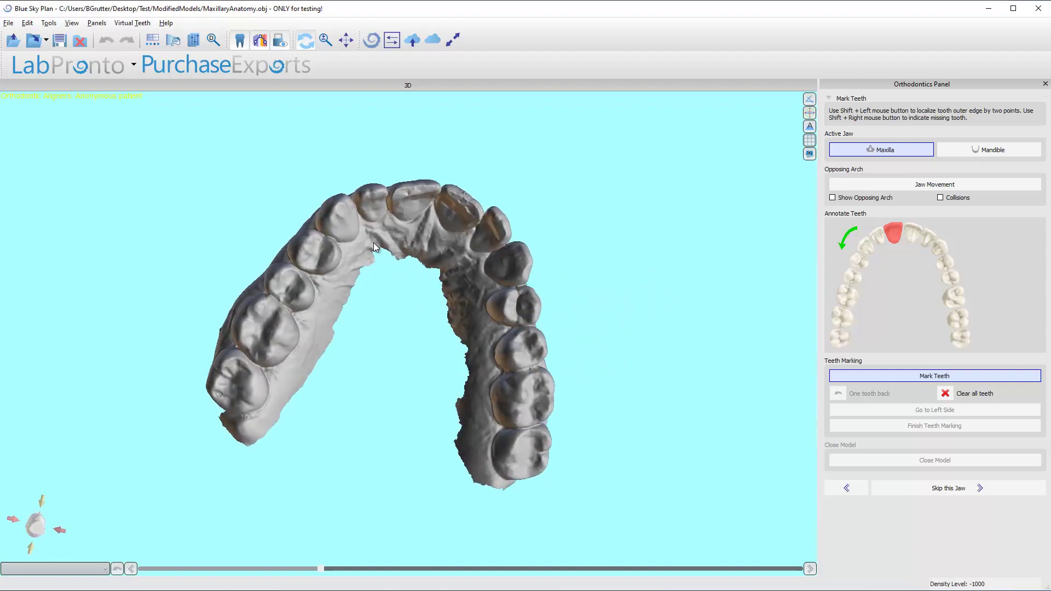
{"action": "left_click_drag", "start_coordinate": [442, 233], "coordinate": [692, 376]}
Make the mandible the active jaw and inspect its merged first molar and neighbouring teeth from above and the cheek side.
{"action": "left_click", "coordinate": [991, 150]}
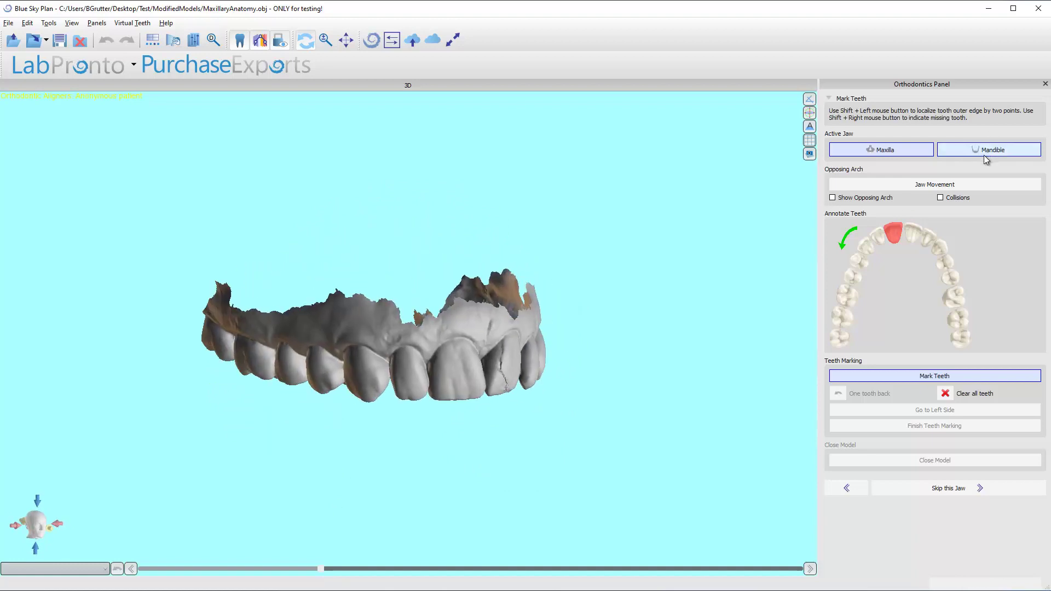
{"action": "left_click", "coordinate": [524, 317]}
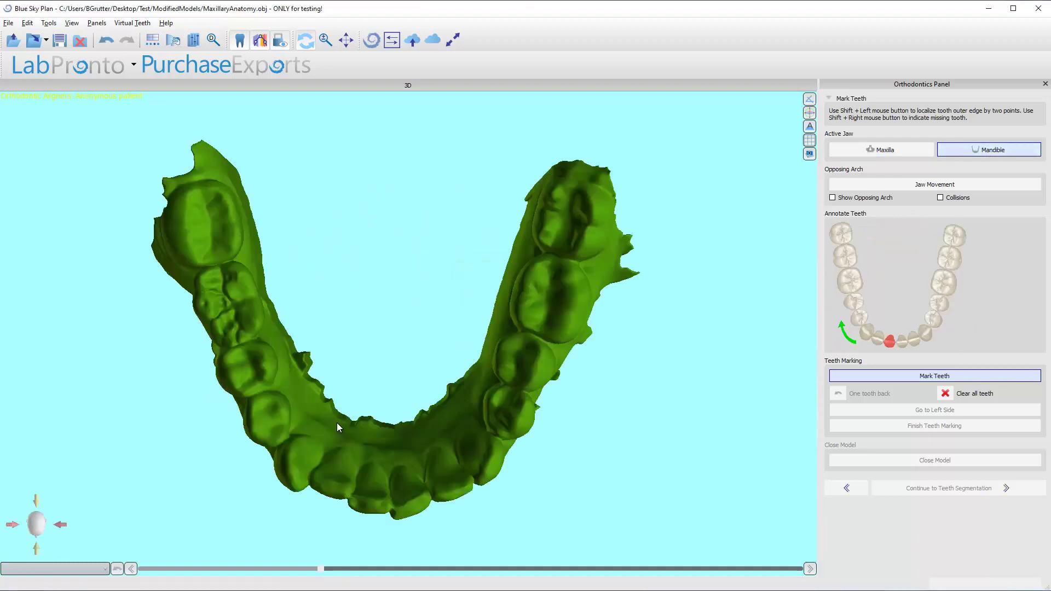
{"action": "left_click_drag", "start_coordinate": [366, 379], "coordinate": [416, 346]}
{"action": "left_click_drag", "start_coordinate": [540, 289], "coordinate": [494, 405]}
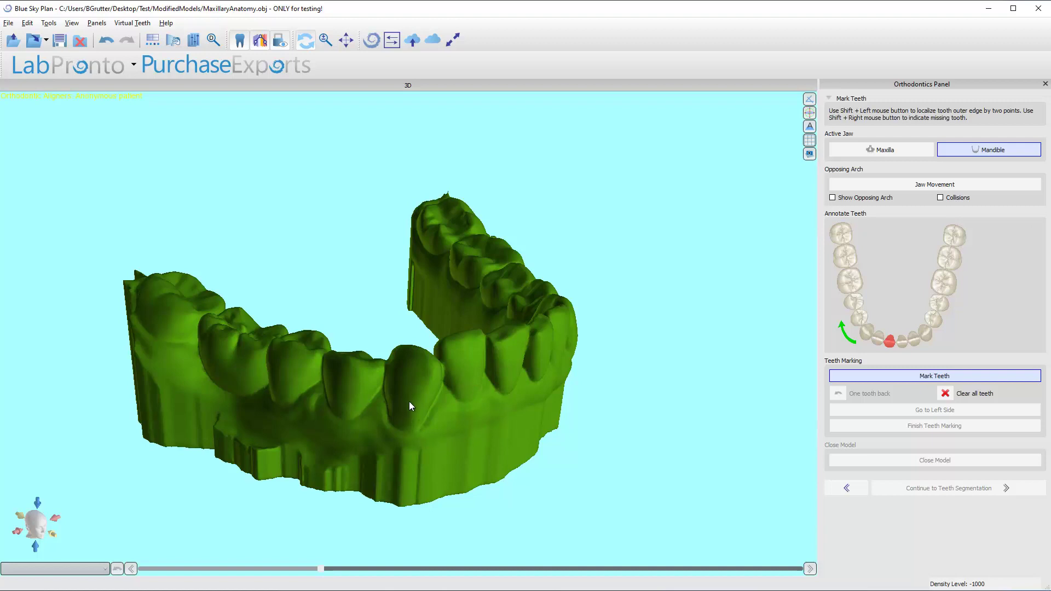
{"action": "left_click_drag", "start_coordinate": [409, 402], "coordinate": [464, 382]}
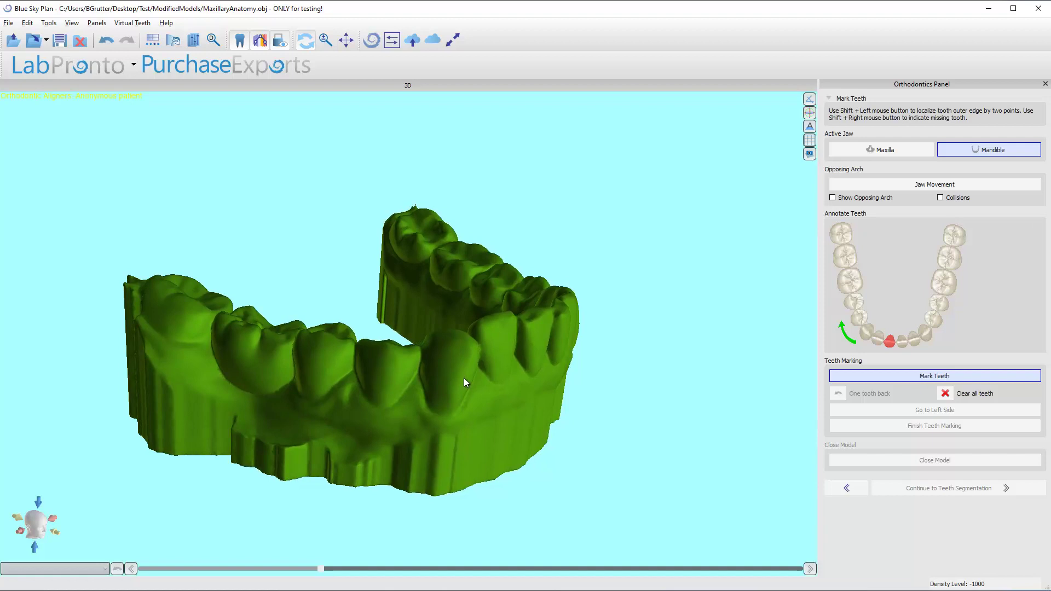